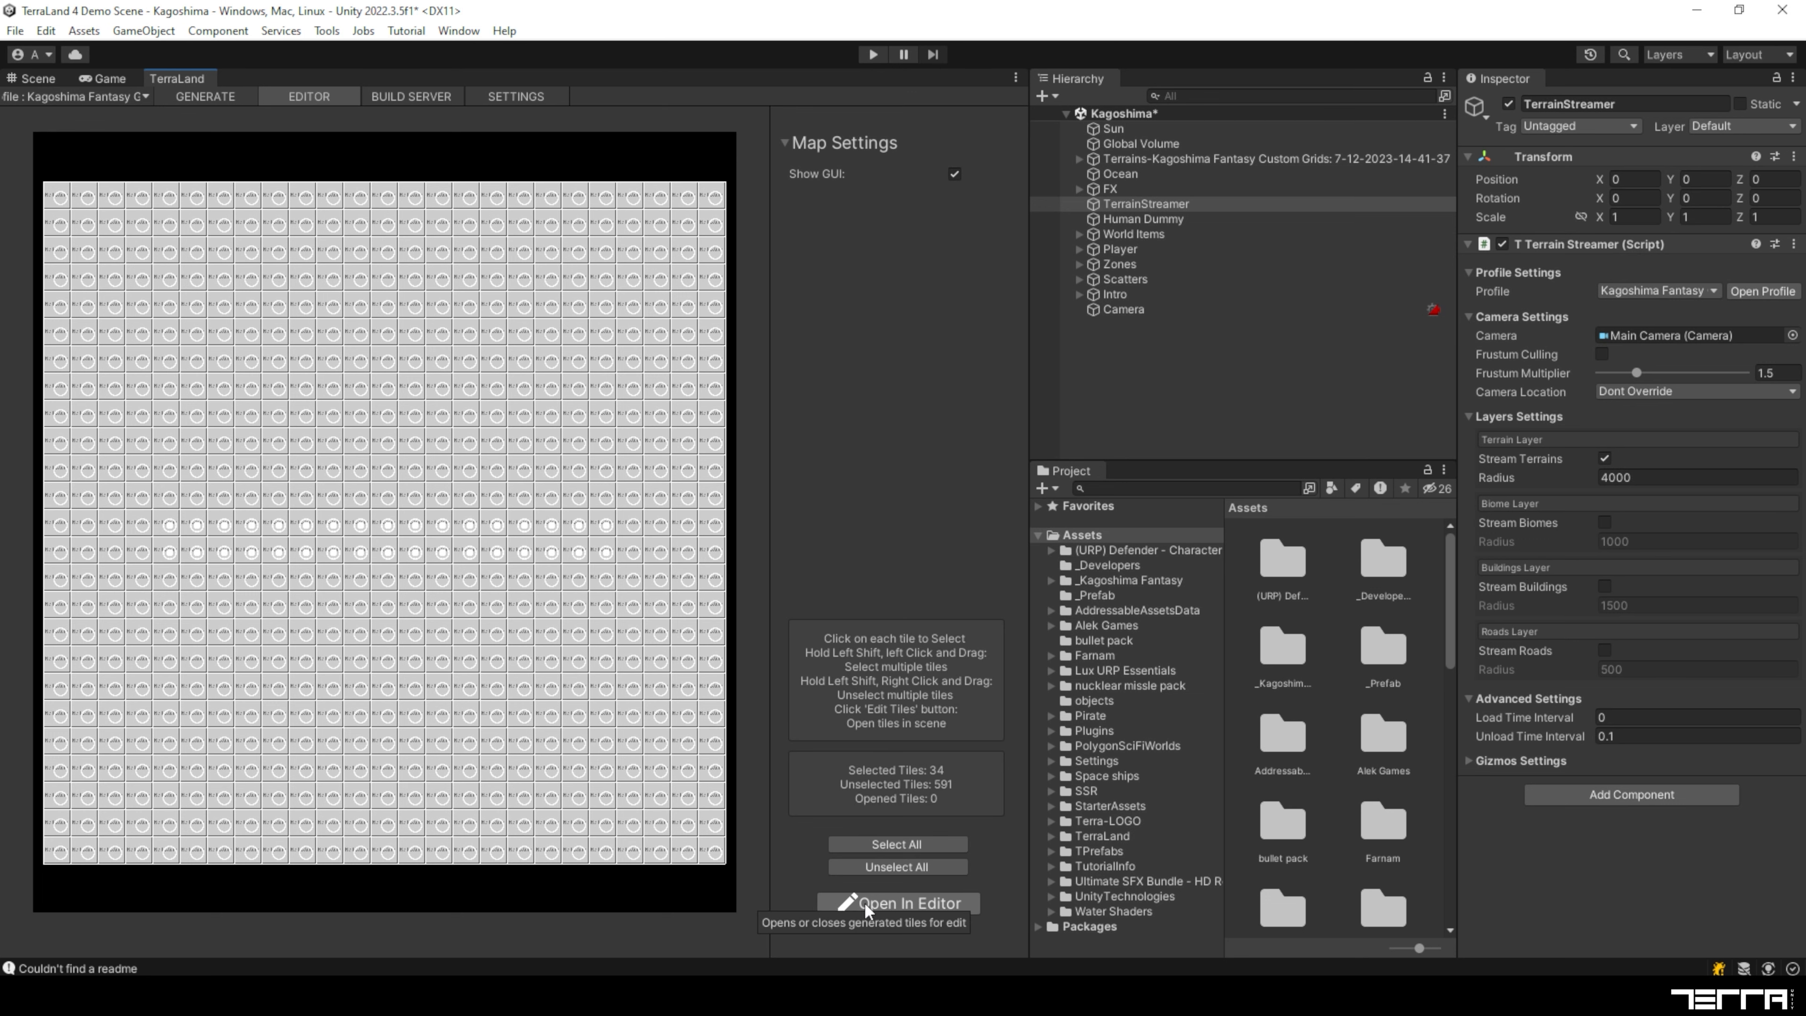
Step: Open the selected map tiles for editing in the scene and list the tile prefabs of the Kagoshima Fantasy Grid
{"action": "left_click", "coordinate": [868, 905]}
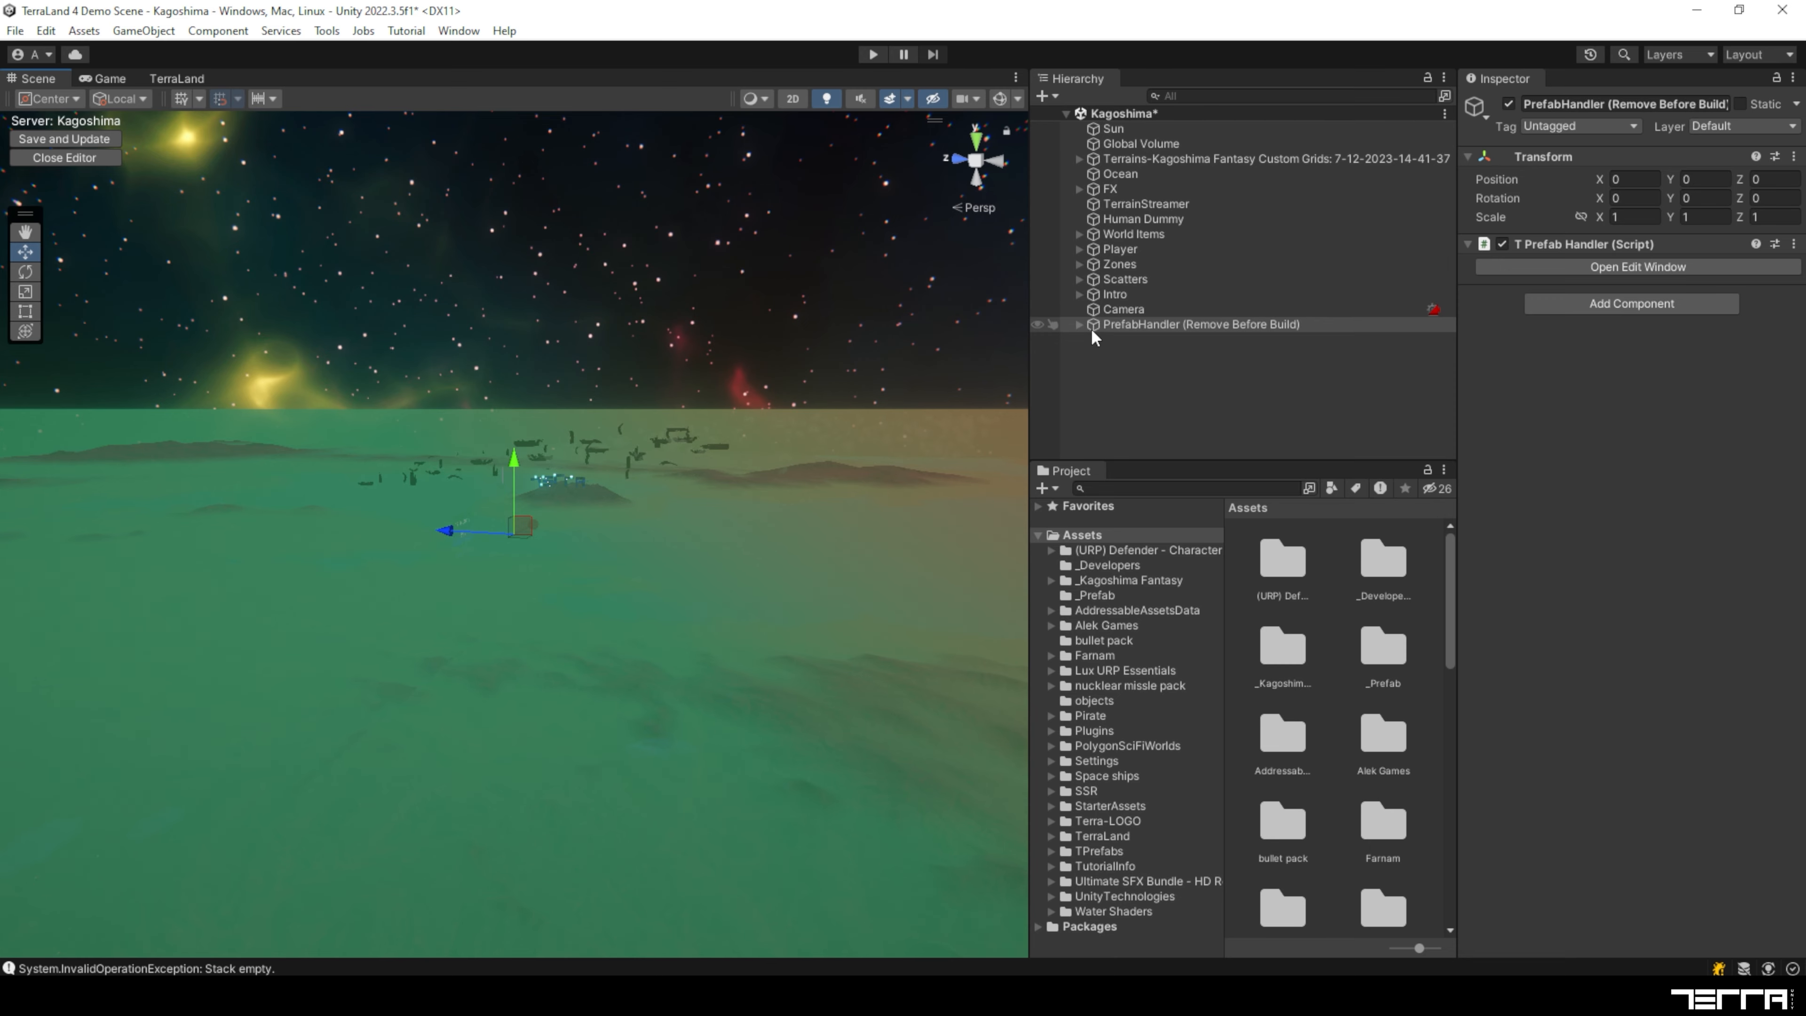
{"action": "left_click", "coordinate": [1092, 340]}
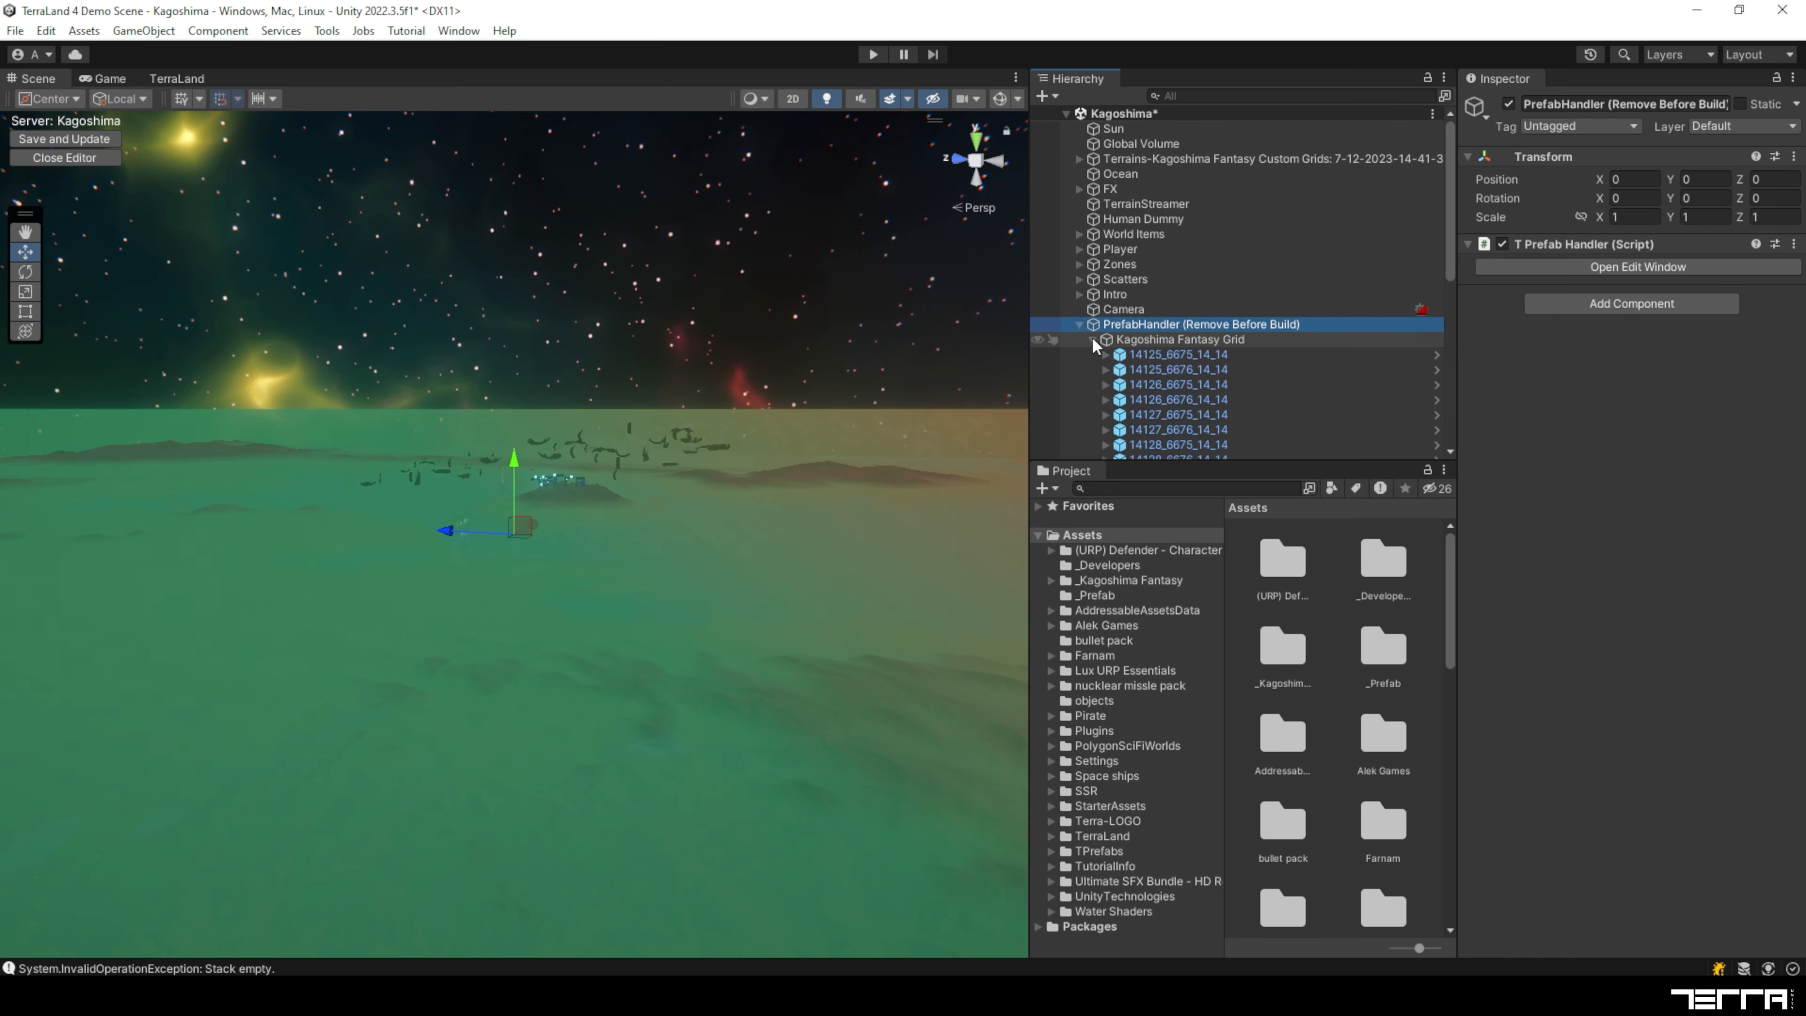
{"action": "left_click", "coordinate": [1125, 355]}
{"action": "left_click", "coordinate": [1095, 369]}
{"action": "left_click", "coordinate": [1137, 385]}
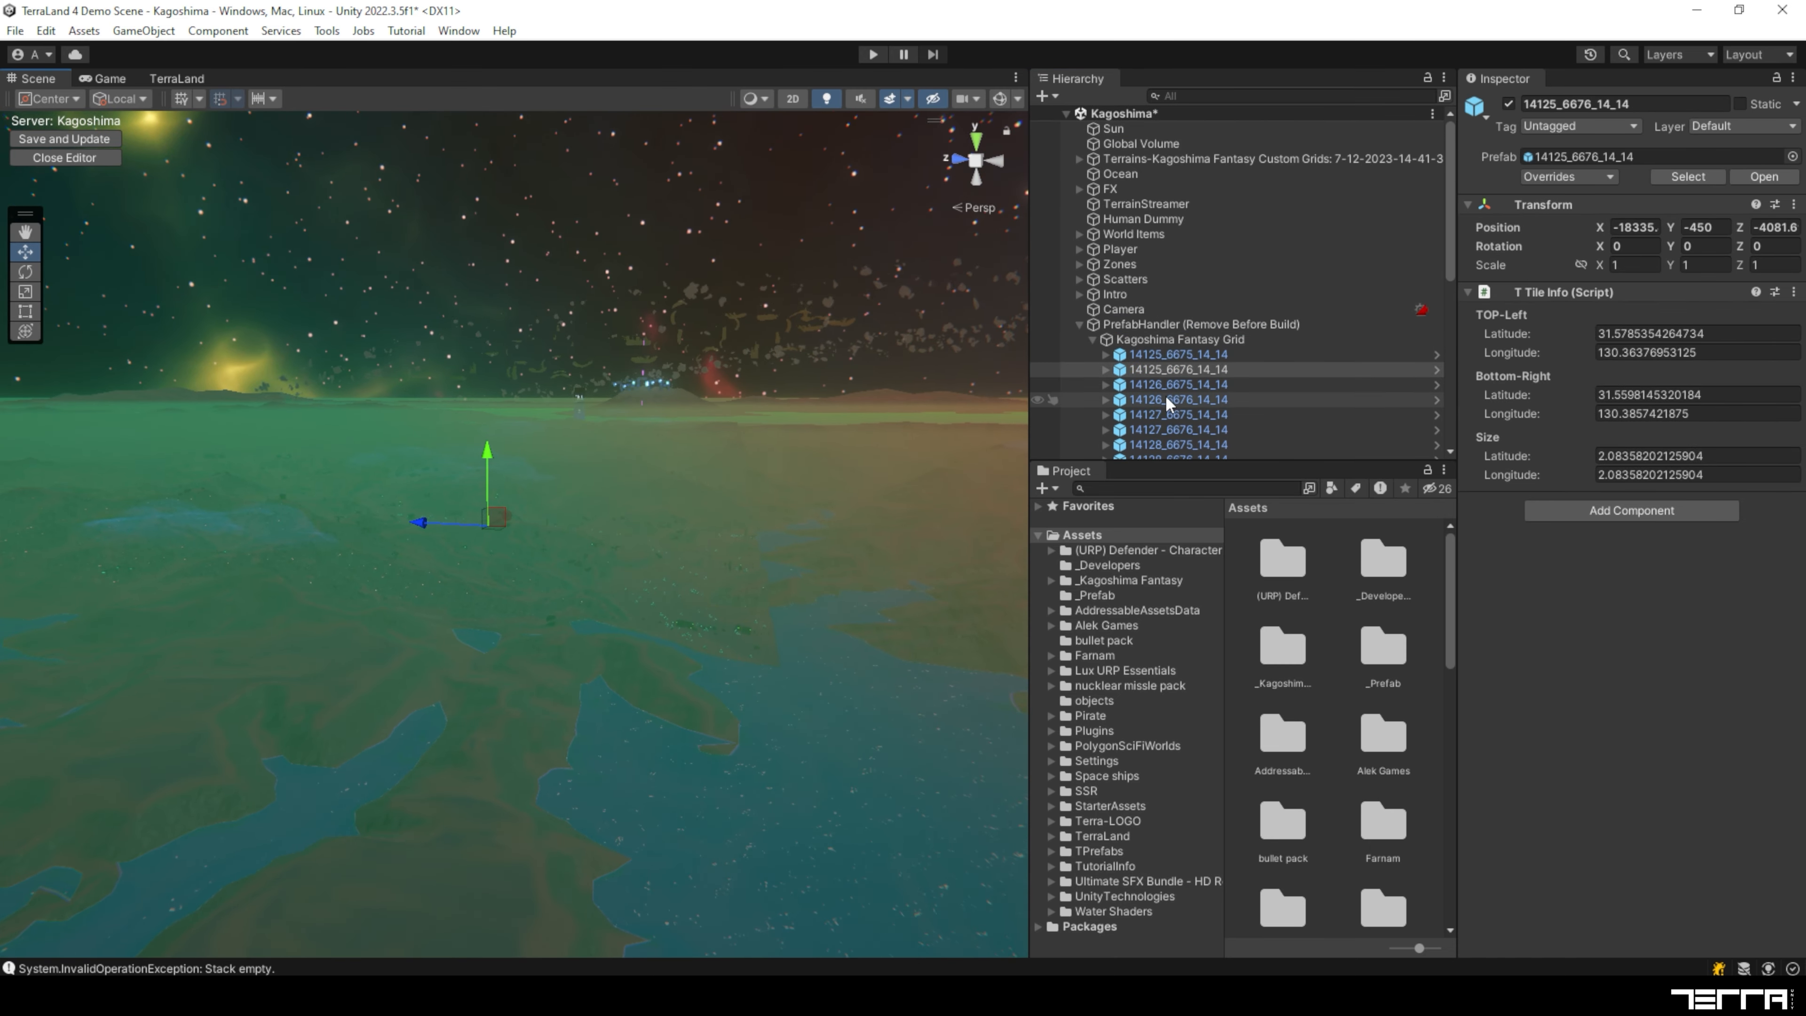
Step: Examine tile 14126_6675_14_14 in the scene and the Terrain object it contains
{"action": "right_click_drag", "start_coordinate": [740, 442], "coordinate": [298, 448]}
{"action": "key", "text": "w"}
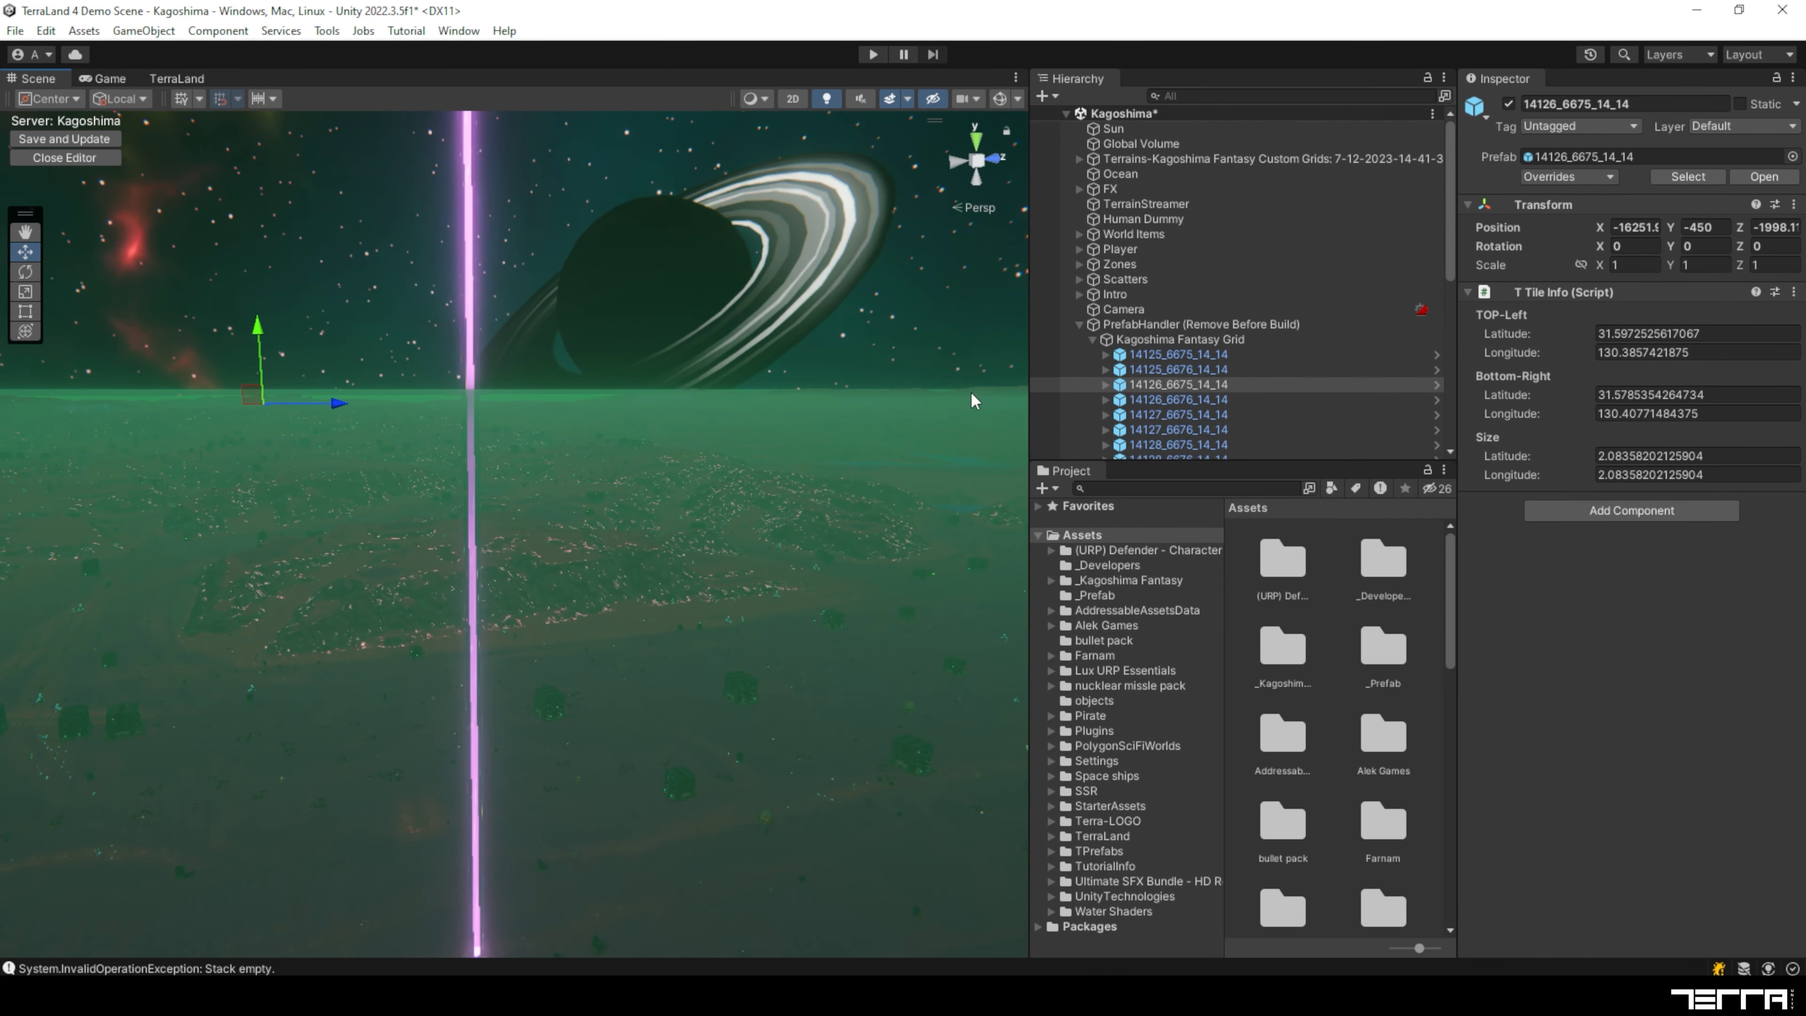
{"action": "scroll", "coordinate": [1131, 339], "scroll_direction": "down", "scroll_amount": 5}
{"action": "left_click", "coordinate": [1106, 267]}
{"action": "left_click", "coordinate": [1134, 280]}
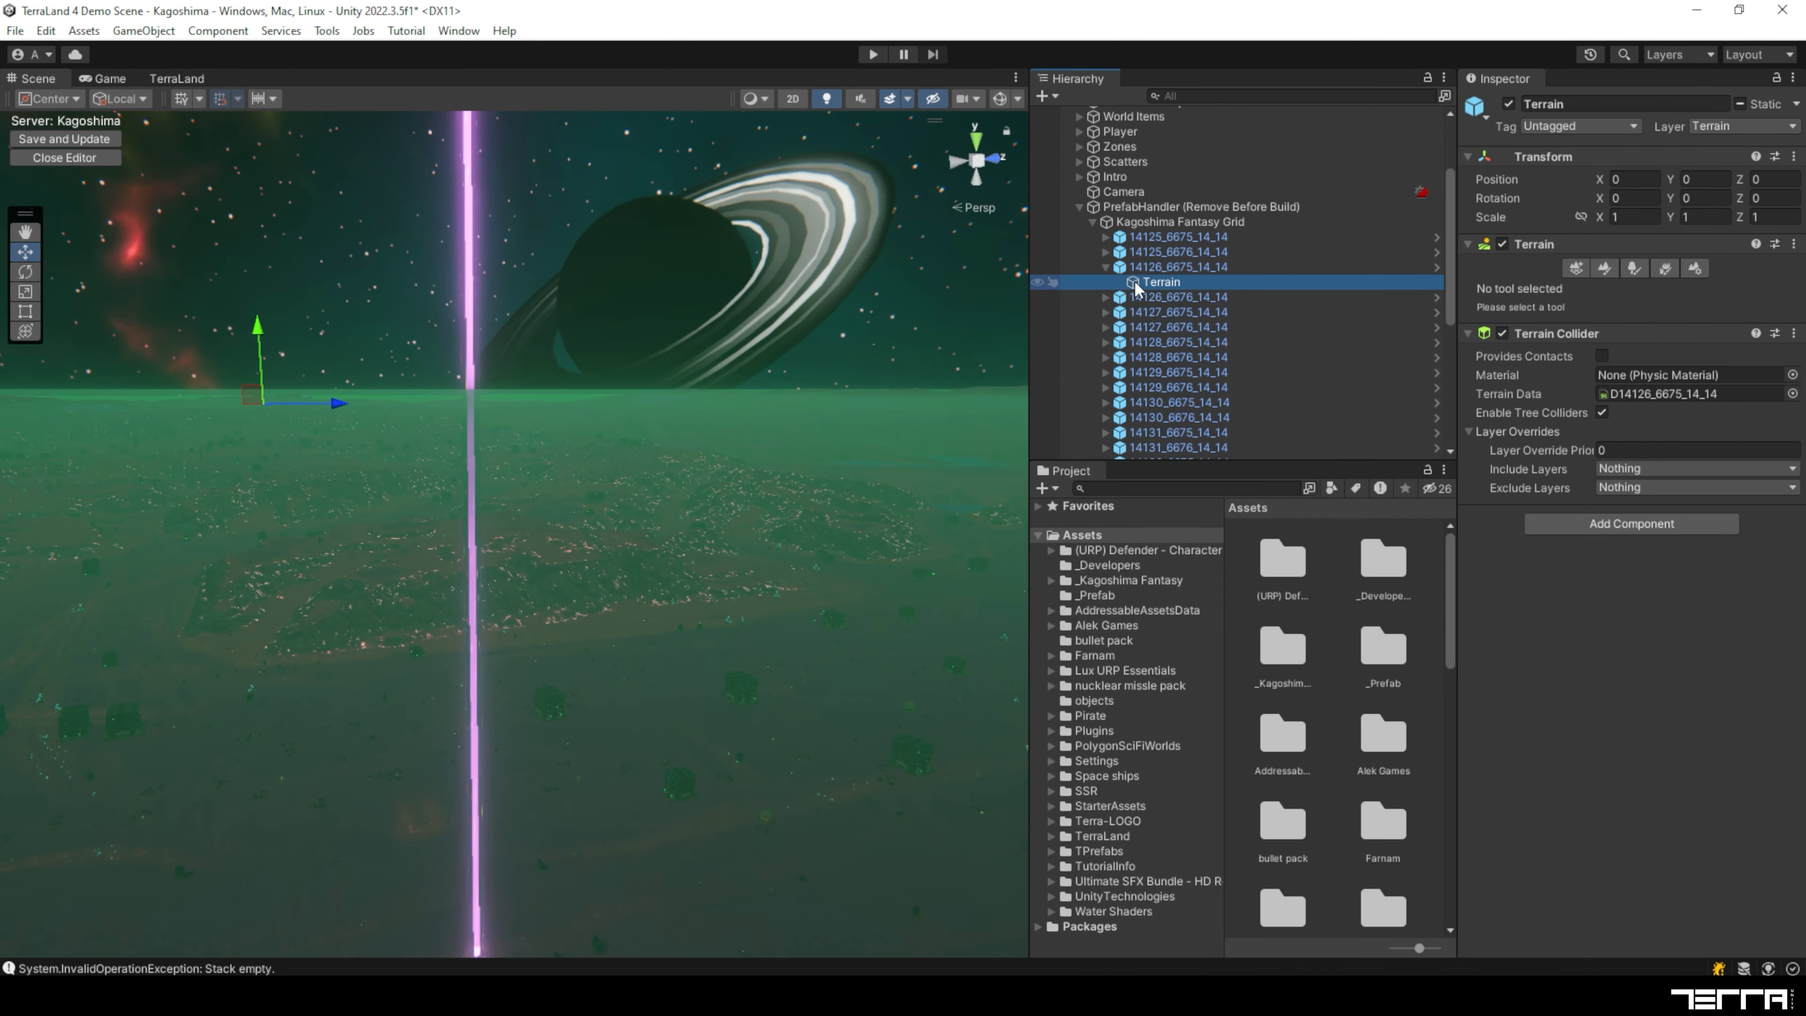
{"action": "left_click", "coordinate": [1107, 269]}
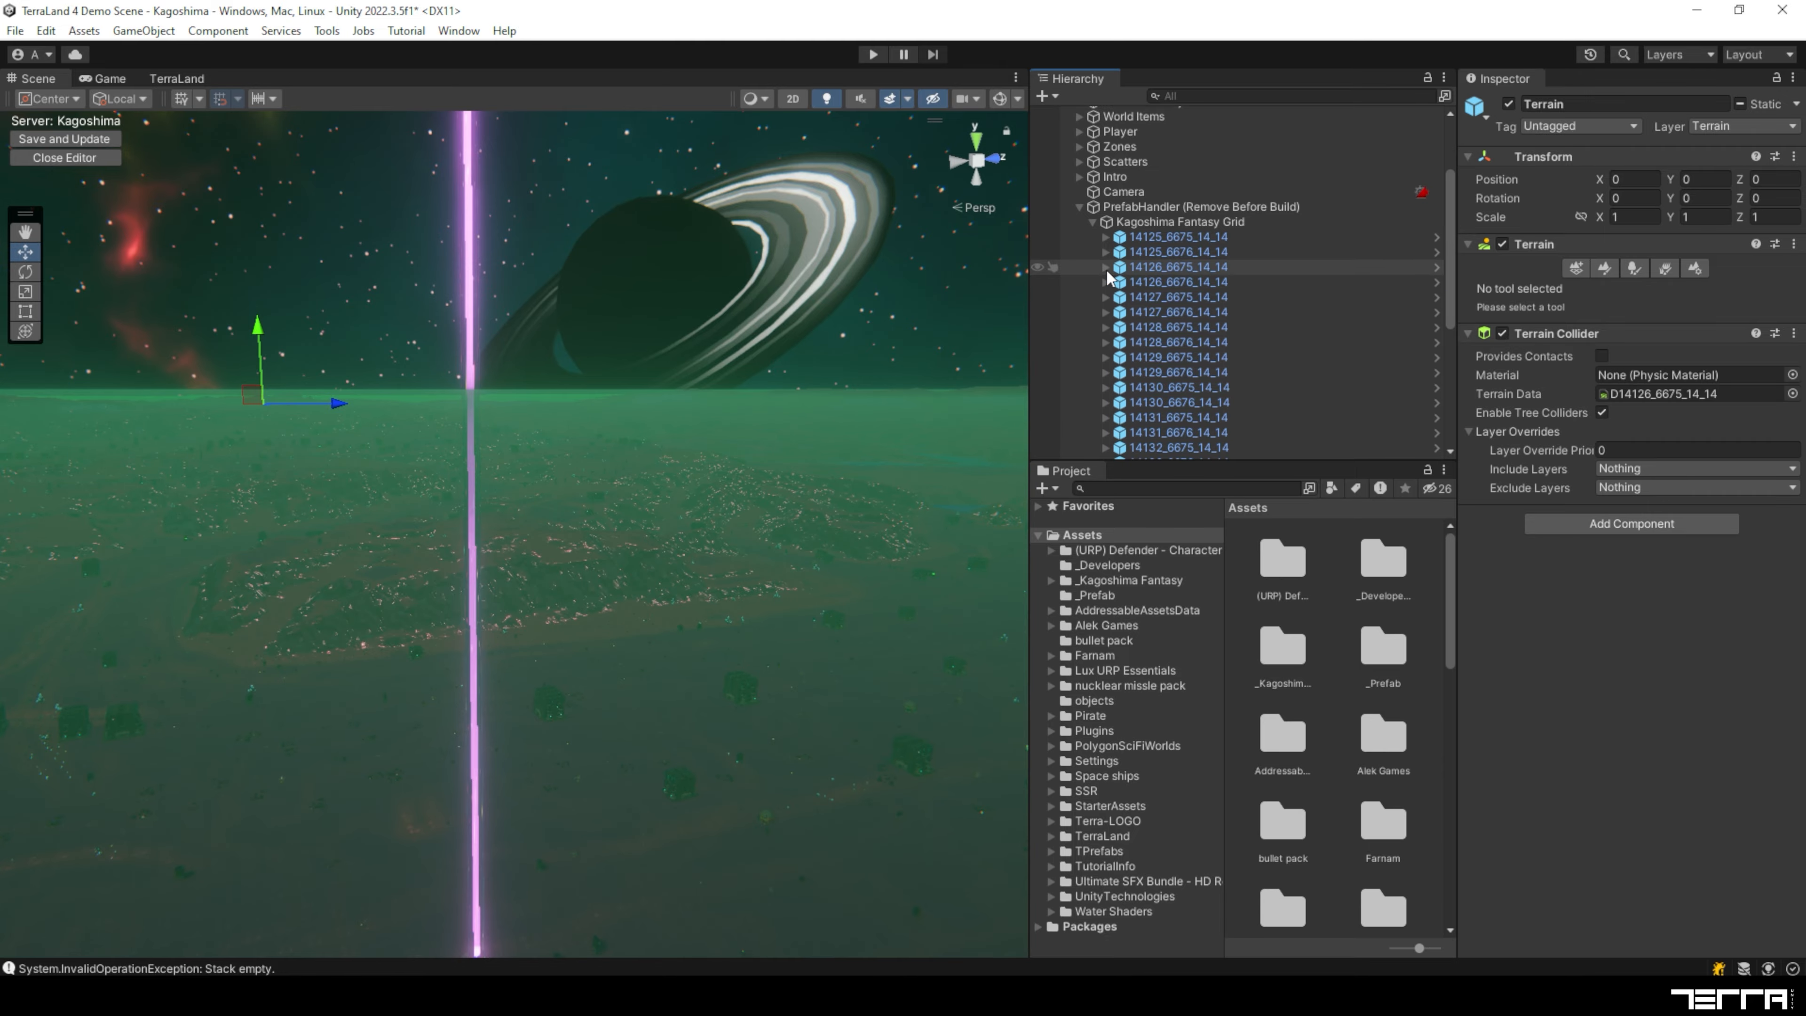
Step: Go through the Kagoshima Fantasy Grid's tiles to find the one beneath the base
{"action": "left_click", "coordinate": [1094, 223]}
{"action": "right_click_drag", "start_coordinate": [875, 420], "coordinate": [523, 513]}
{"action": "left_click", "coordinate": [1093, 340]}
{"action": "scroll", "coordinate": [1166, 298], "scroll_direction": "down", "scroll_amount": 2}
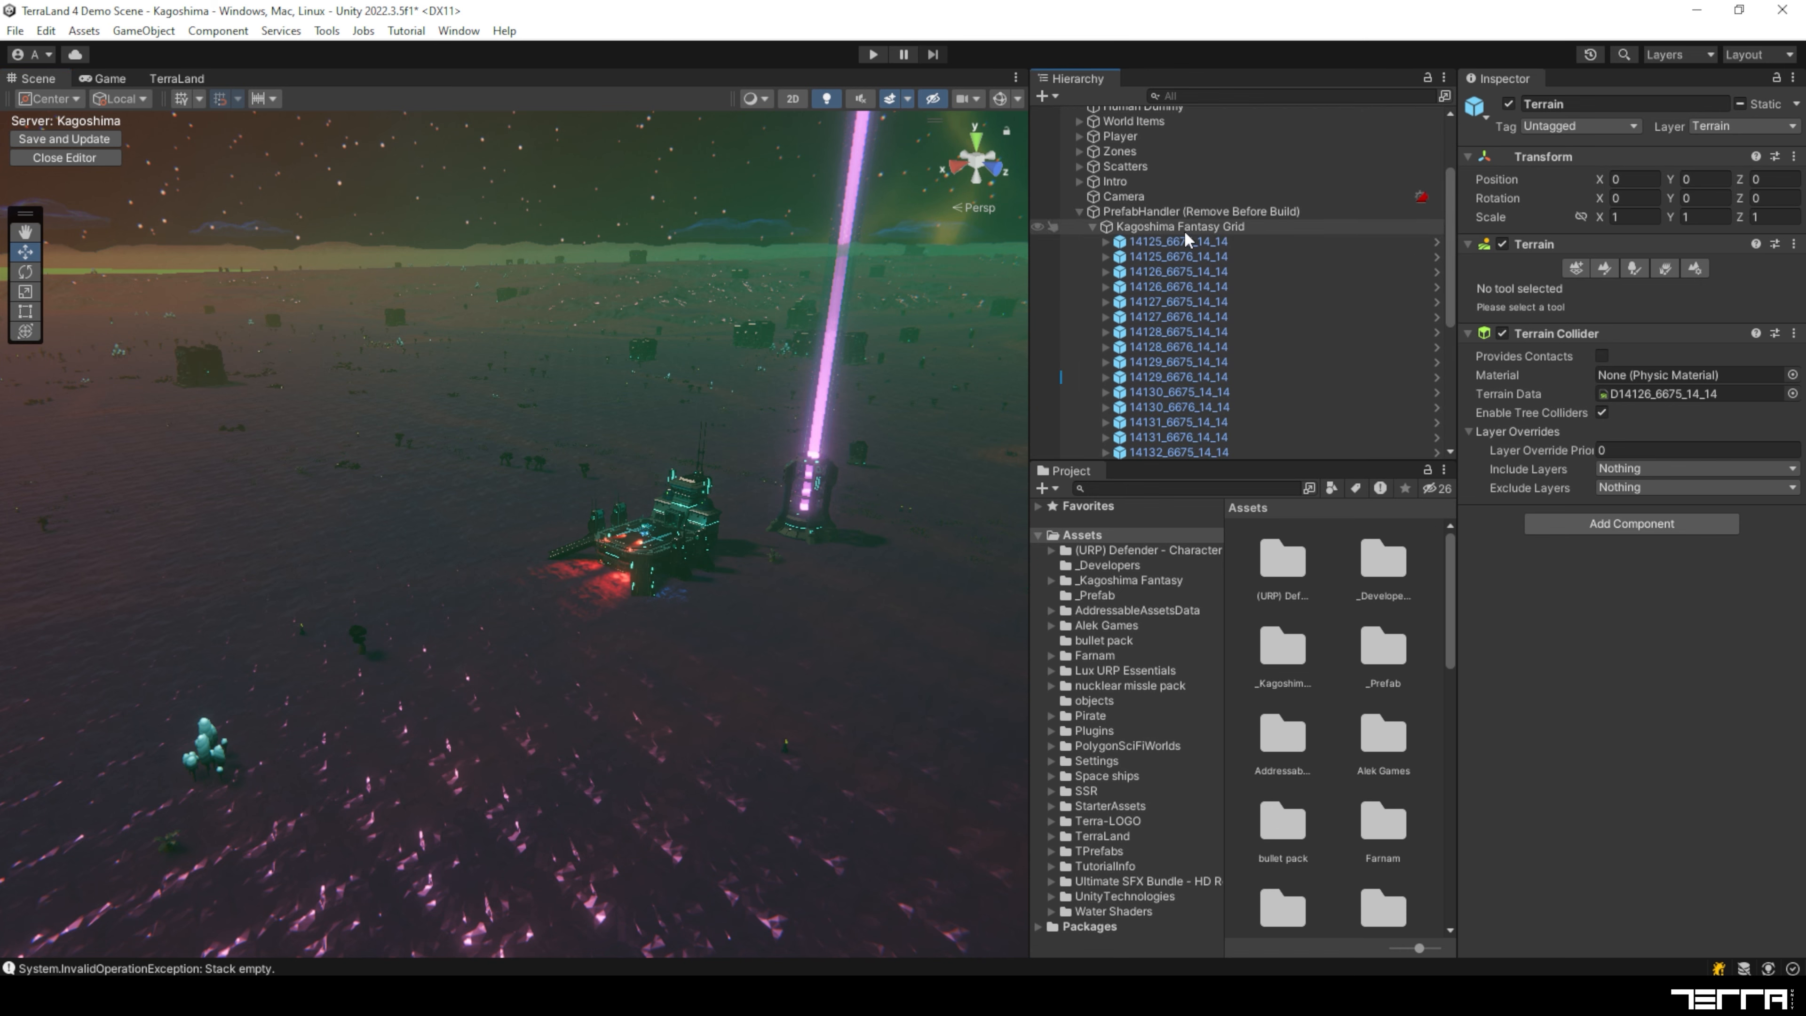
{"action": "left_click", "coordinate": [1181, 241]}
{"action": "left_click", "coordinate": [1181, 303]}
{"action": "scroll", "coordinate": [1181, 303], "scroll_direction": "down", "scroll_amount": 3}
{"action": "left_click", "coordinate": [1180, 342]}
{"action": "scroll", "coordinate": [1209, 285], "scroll_direction": "down", "scroll_amount": 2}
{"action": "left_click", "coordinate": [1209, 272]}
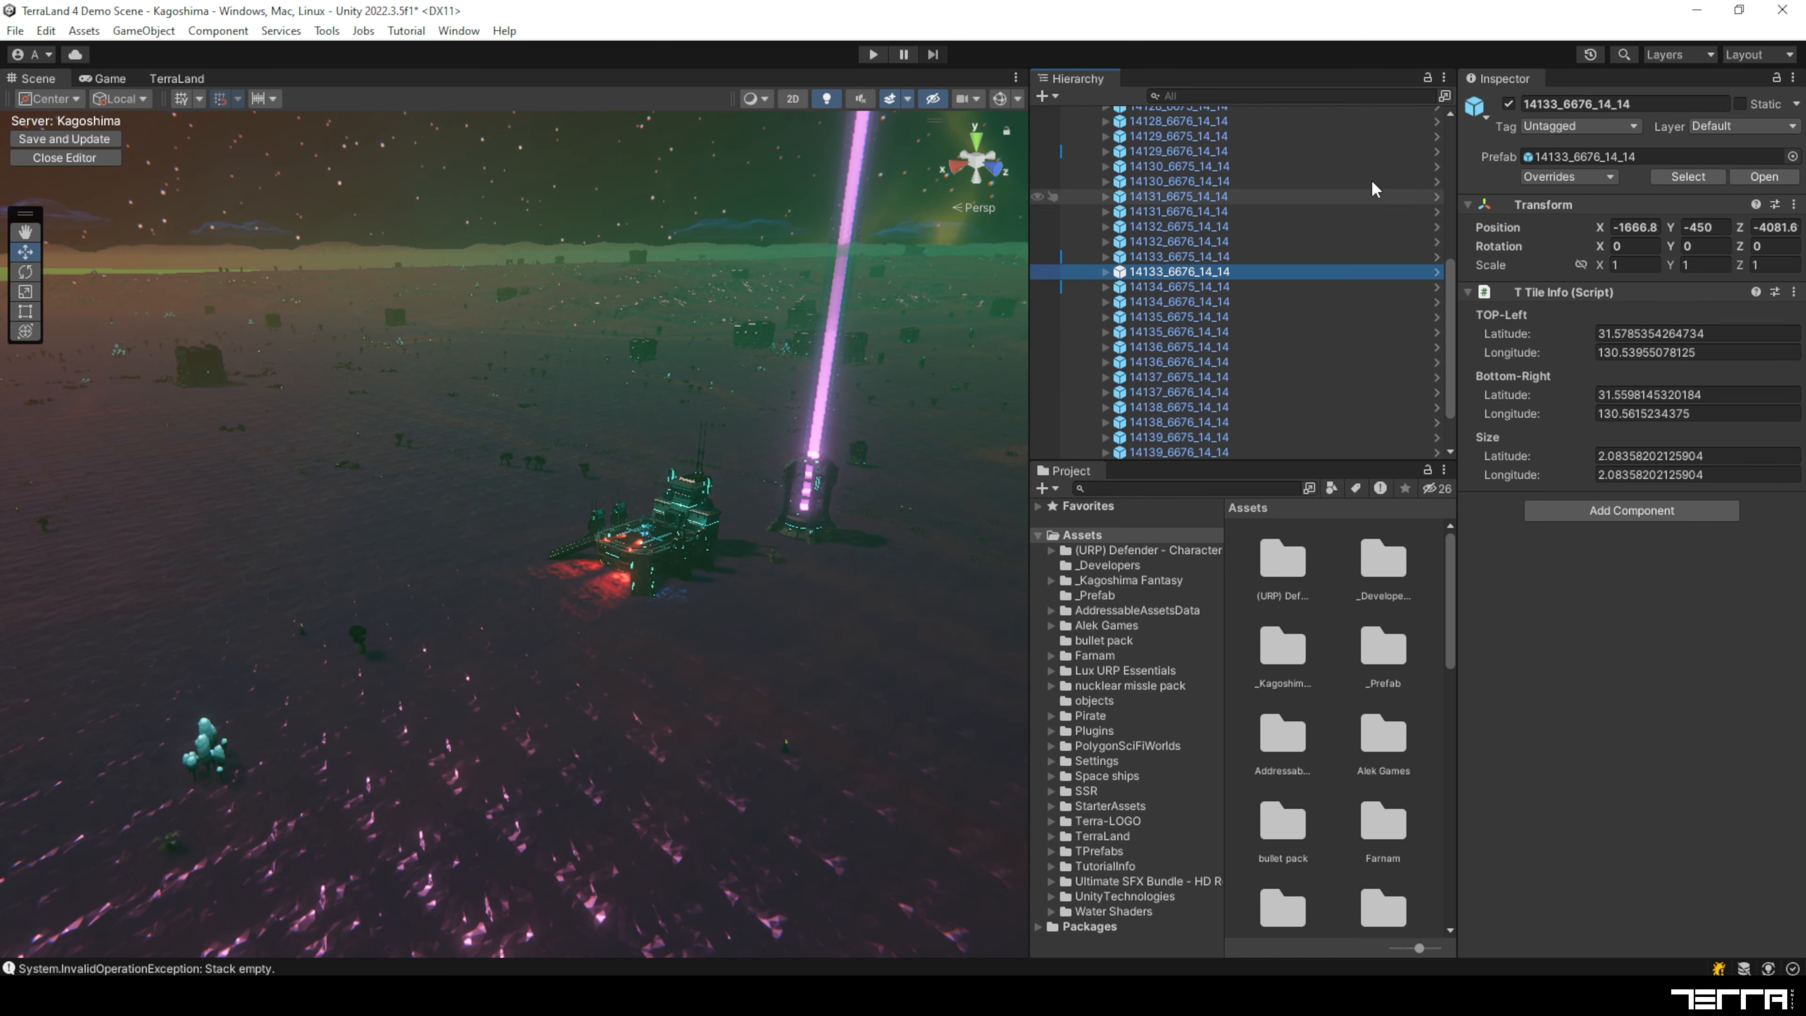
Step: Switch tiles 14133_6676_14_14 and 14134_6675_14_14 off and on to check which ground each covers
{"action": "left_click", "coordinate": [1509, 104]}
{"action": "left_click", "coordinate": [1509, 103]}
{"action": "left_click", "coordinate": [1195, 287]}
{"action": "left_click", "coordinate": [1508, 104]}
{"action": "left_click", "coordinate": [1508, 104]}
{"action": "left_click", "coordinate": [1209, 257]}
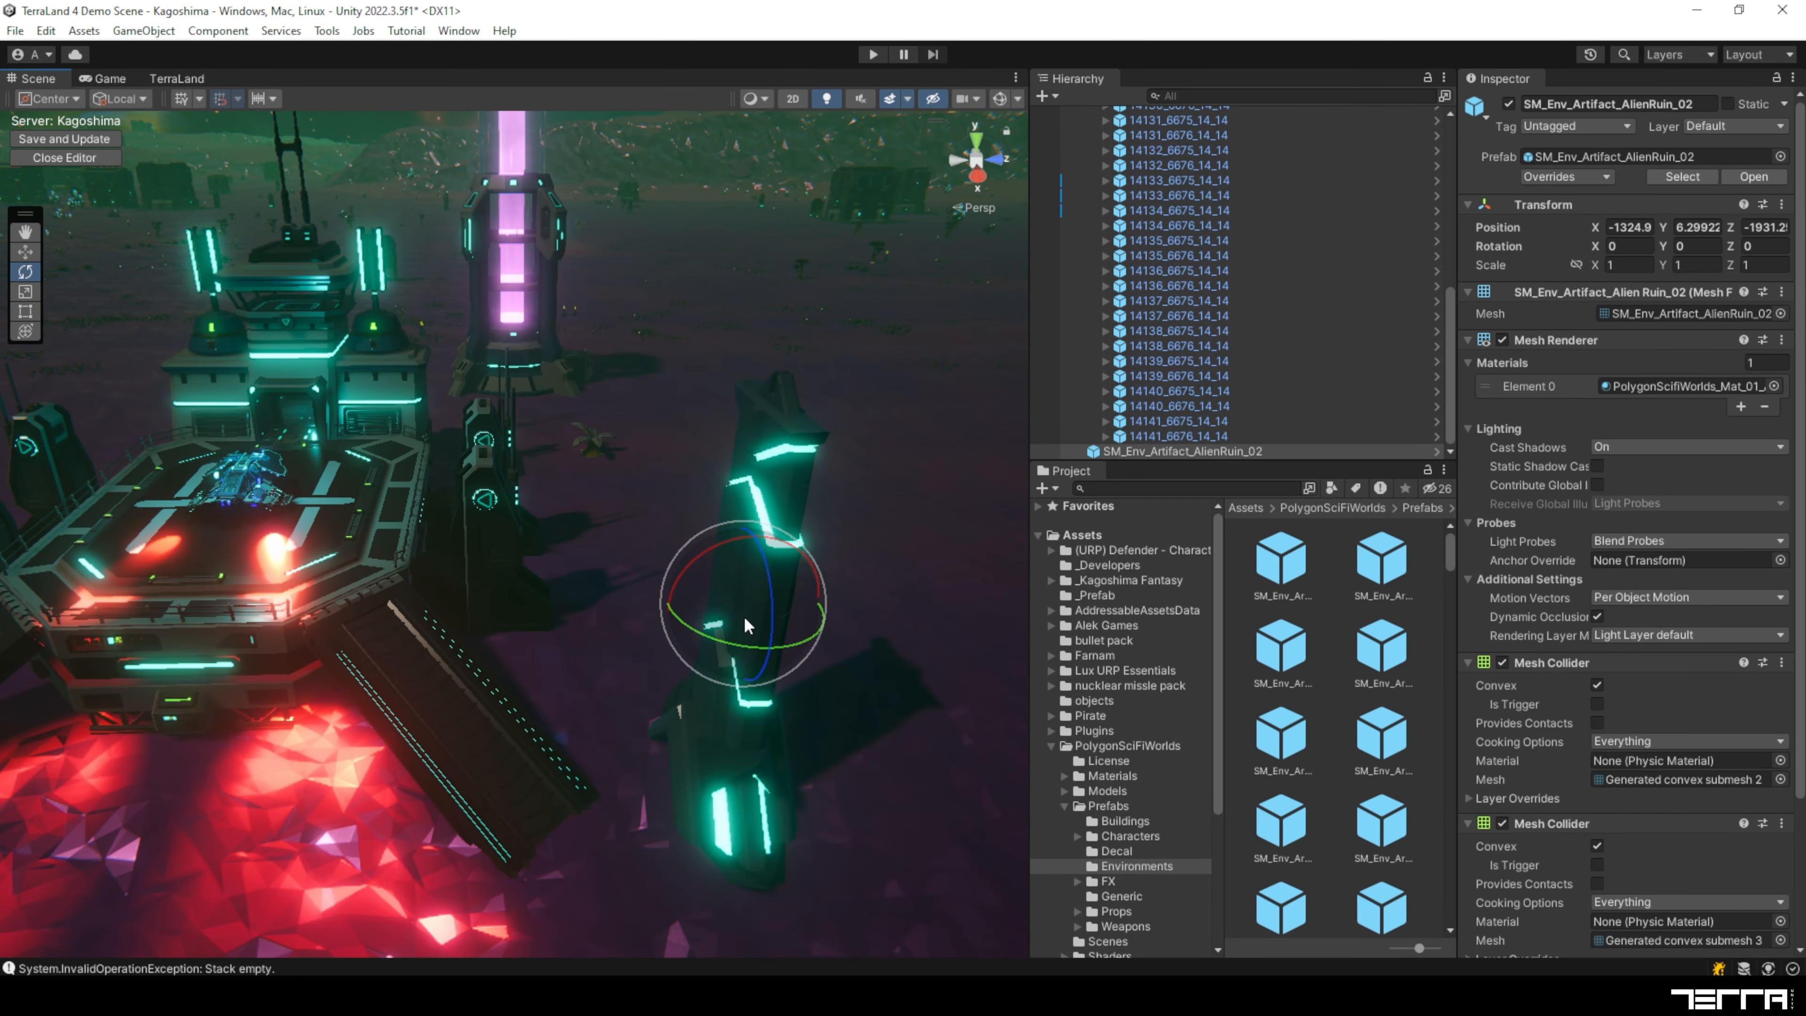
Step: Rotate SM_Env_Artifact_AlienRuin_02 to about 87° around Y, position it beside the base's ramp and duplicate it
{"action": "left_click_drag", "start_coordinate": [745, 646], "coordinate": [676, 633]}
{"action": "right_click_drag", "start_coordinate": [675, 634], "coordinate": [755, 573]}
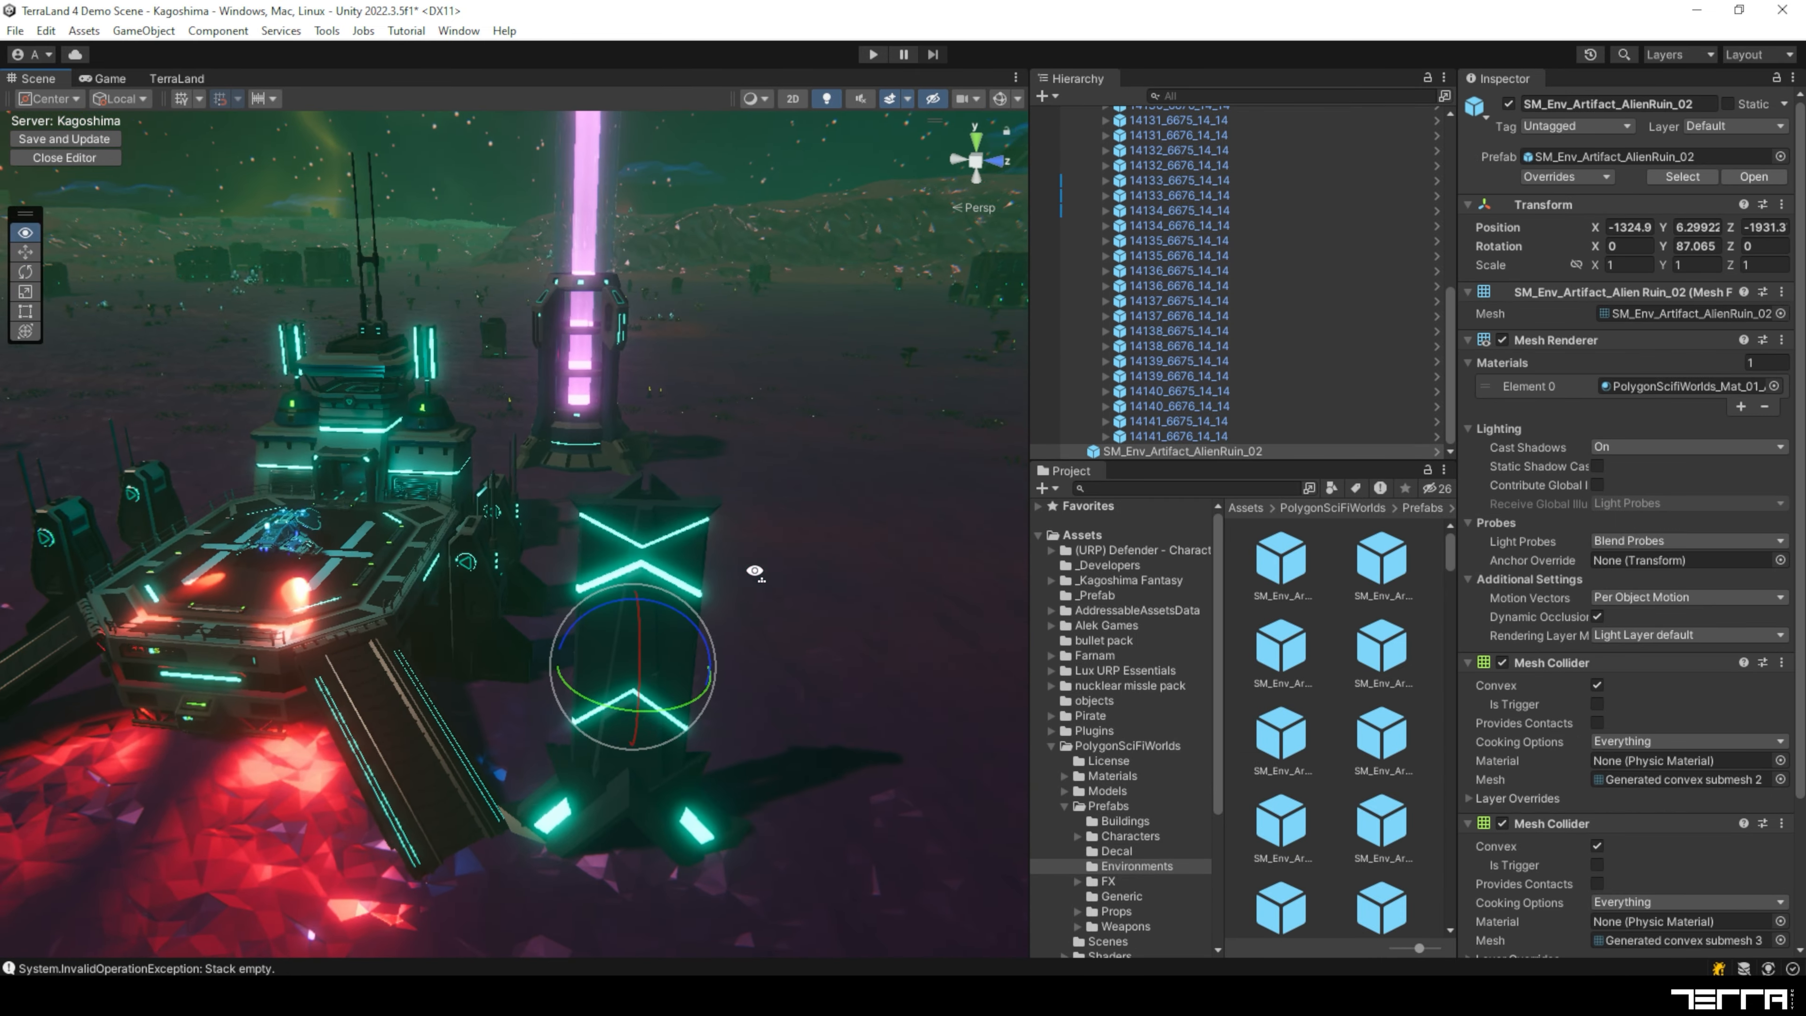
{"action": "key", "text": "w"}
{"action": "left_click_drag", "start_coordinate": [645, 677], "coordinate": [693, 598]}
{"action": "key", "text": "e"}
{"action": "right_click_drag", "start_coordinate": [694, 598], "coordinate": [806, 565]}
{"action": "key", "text": "ctrl+d"}
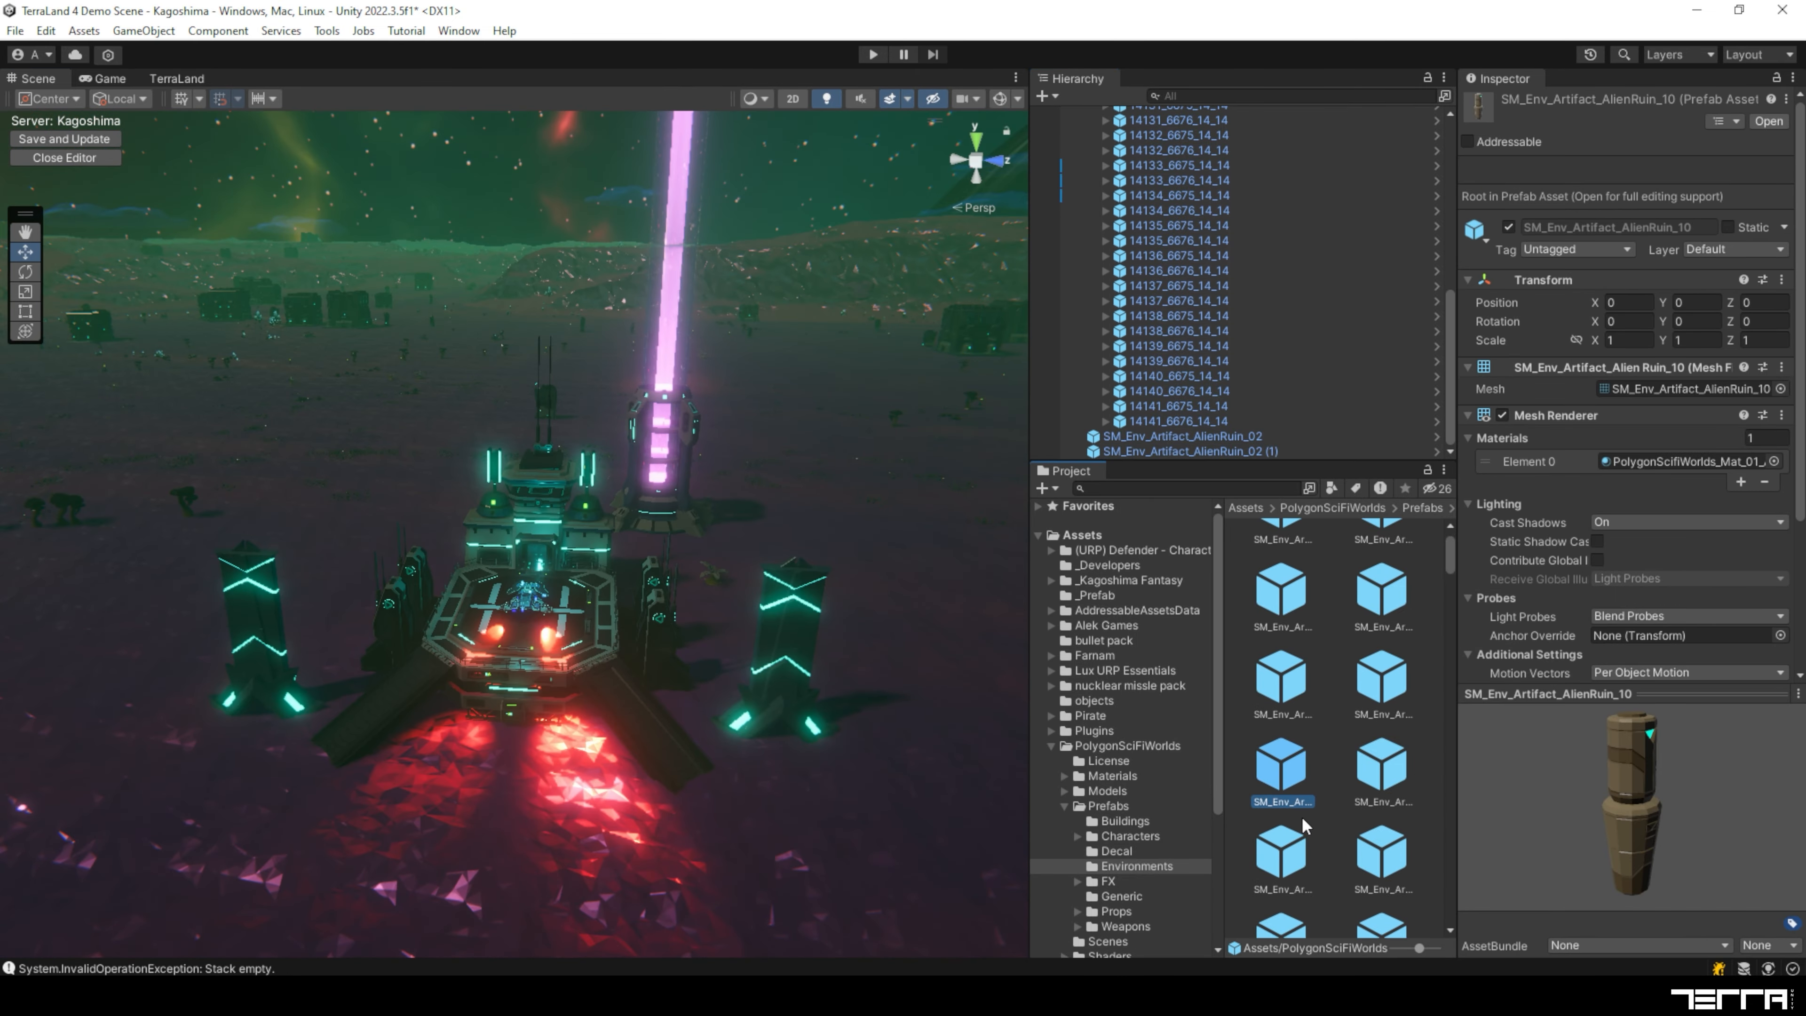
Step: Preview the PolygonSciFiWorlds Environments and Buildings prefabs to look for more scenery objects
{"action": "left_click", "coordinate": [1281, 747]}
{"action": "scroll", "coordinate": [1296, 786], "scroll_direction": "down", "scroll_amount": 3}
{"action": "scroll", "coordinate": [1296, 786], "scroll_direction": "down", "scroll_amount": 3}
{"action": "left_click", "coordinate": [1284, 811]}
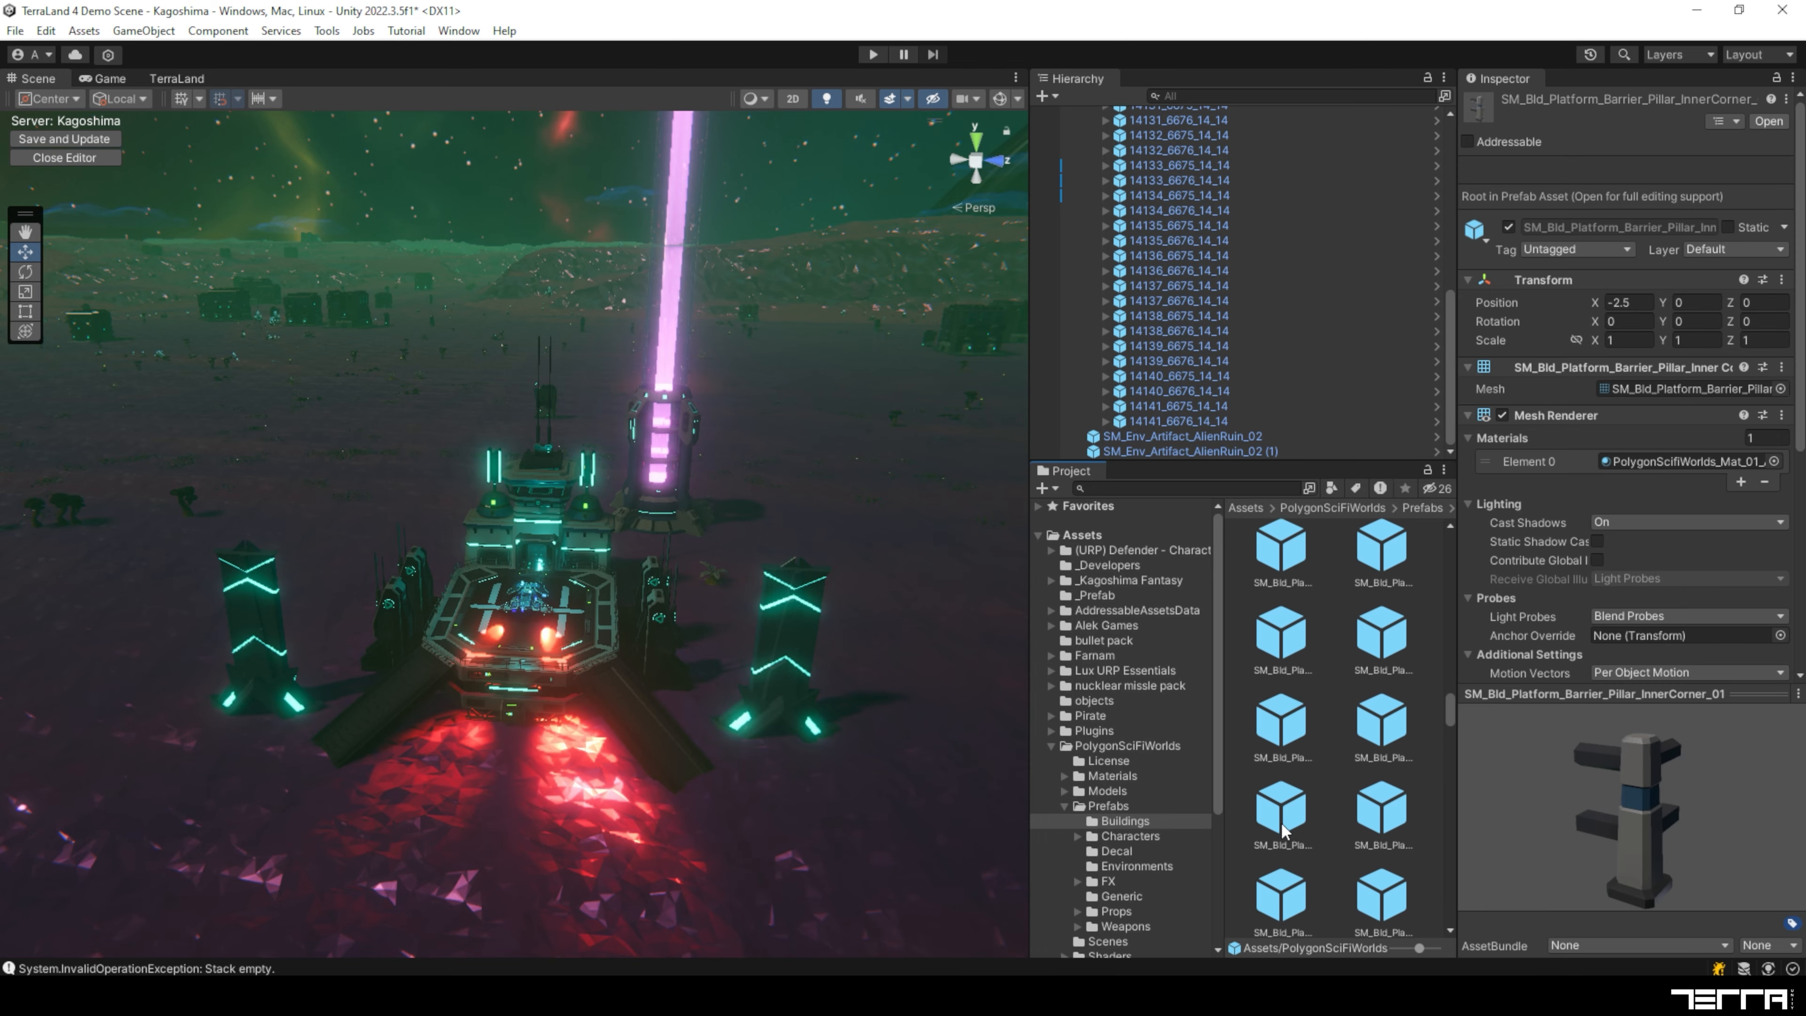
{"action": "scroll", "coordinate": [1283, 811], "scroll_direction": "down", "scroll_amount": 3}
{"action": "left_click", "coordinate": [1283, 818]}
{"action": "left_click", "coordinate": [1281, 747]}
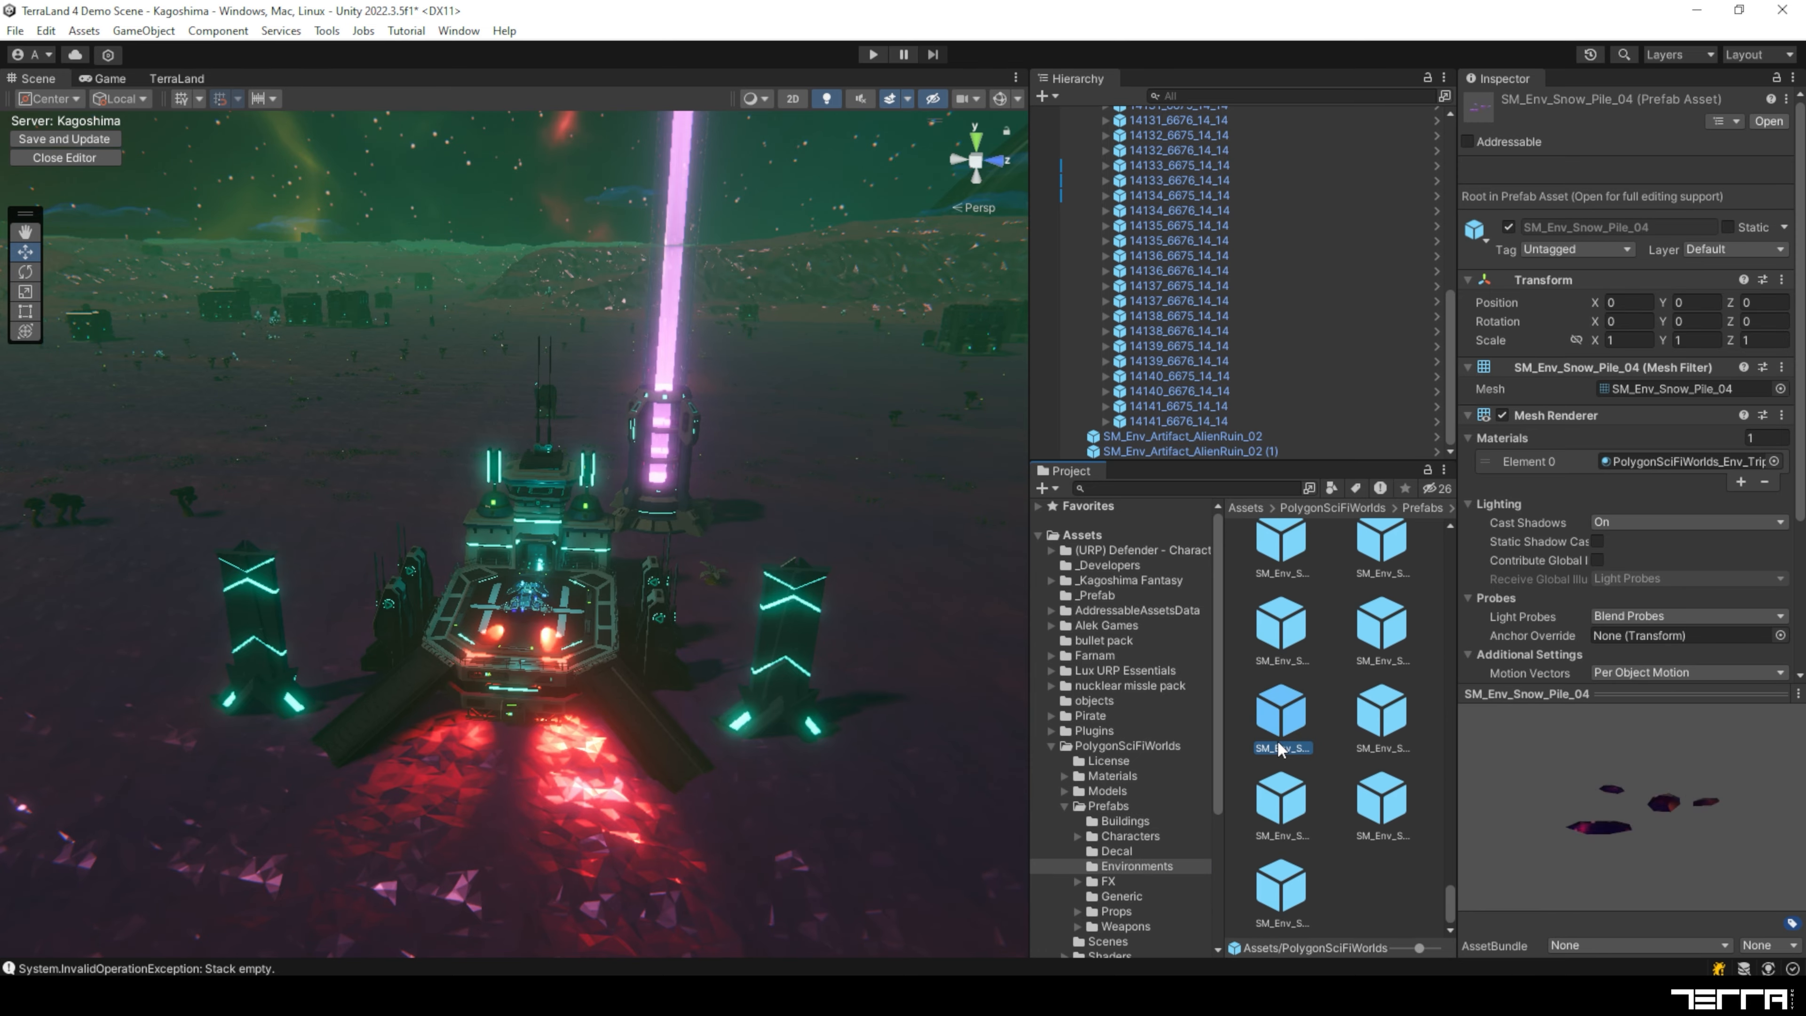
{"action": "left_click", "coordinate": [1381, 733]}
{"action": "scroll", "coordinate": [1383, 735], "scroll_direction": "down", "scroll_amount": 3}
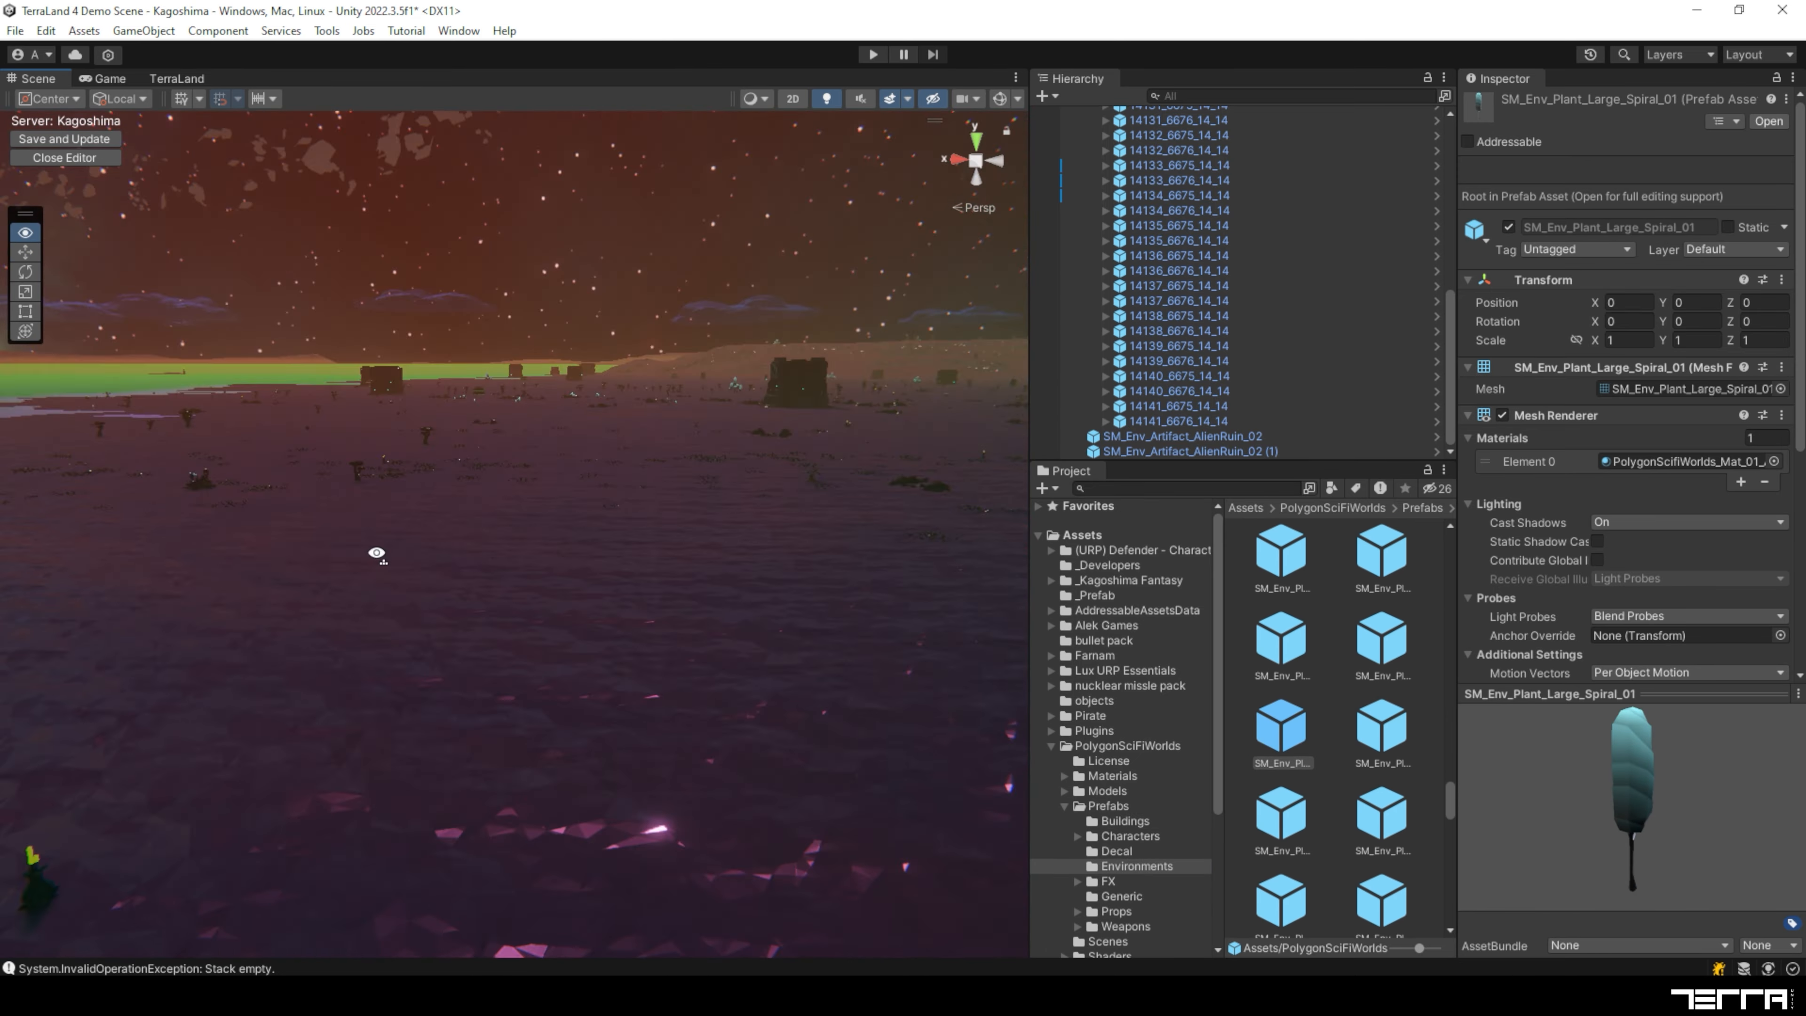
Step: Place SM_Env_Plant_Kelp_01 and SM_Env_Plant_Kelp_02 plants on the ground in front of the base
{"action": "scroll", "coordinate": [1330, 726], "scroll_direction": "down", "scroll_amount": 2}
{"action": "left_click_drag", "start_coordinate": [1280, 779], "coordinate": [932, 616]}
{"action": "left_click_drag", "start_coordinate": [933, 616], "coordinate": [932, 617]}
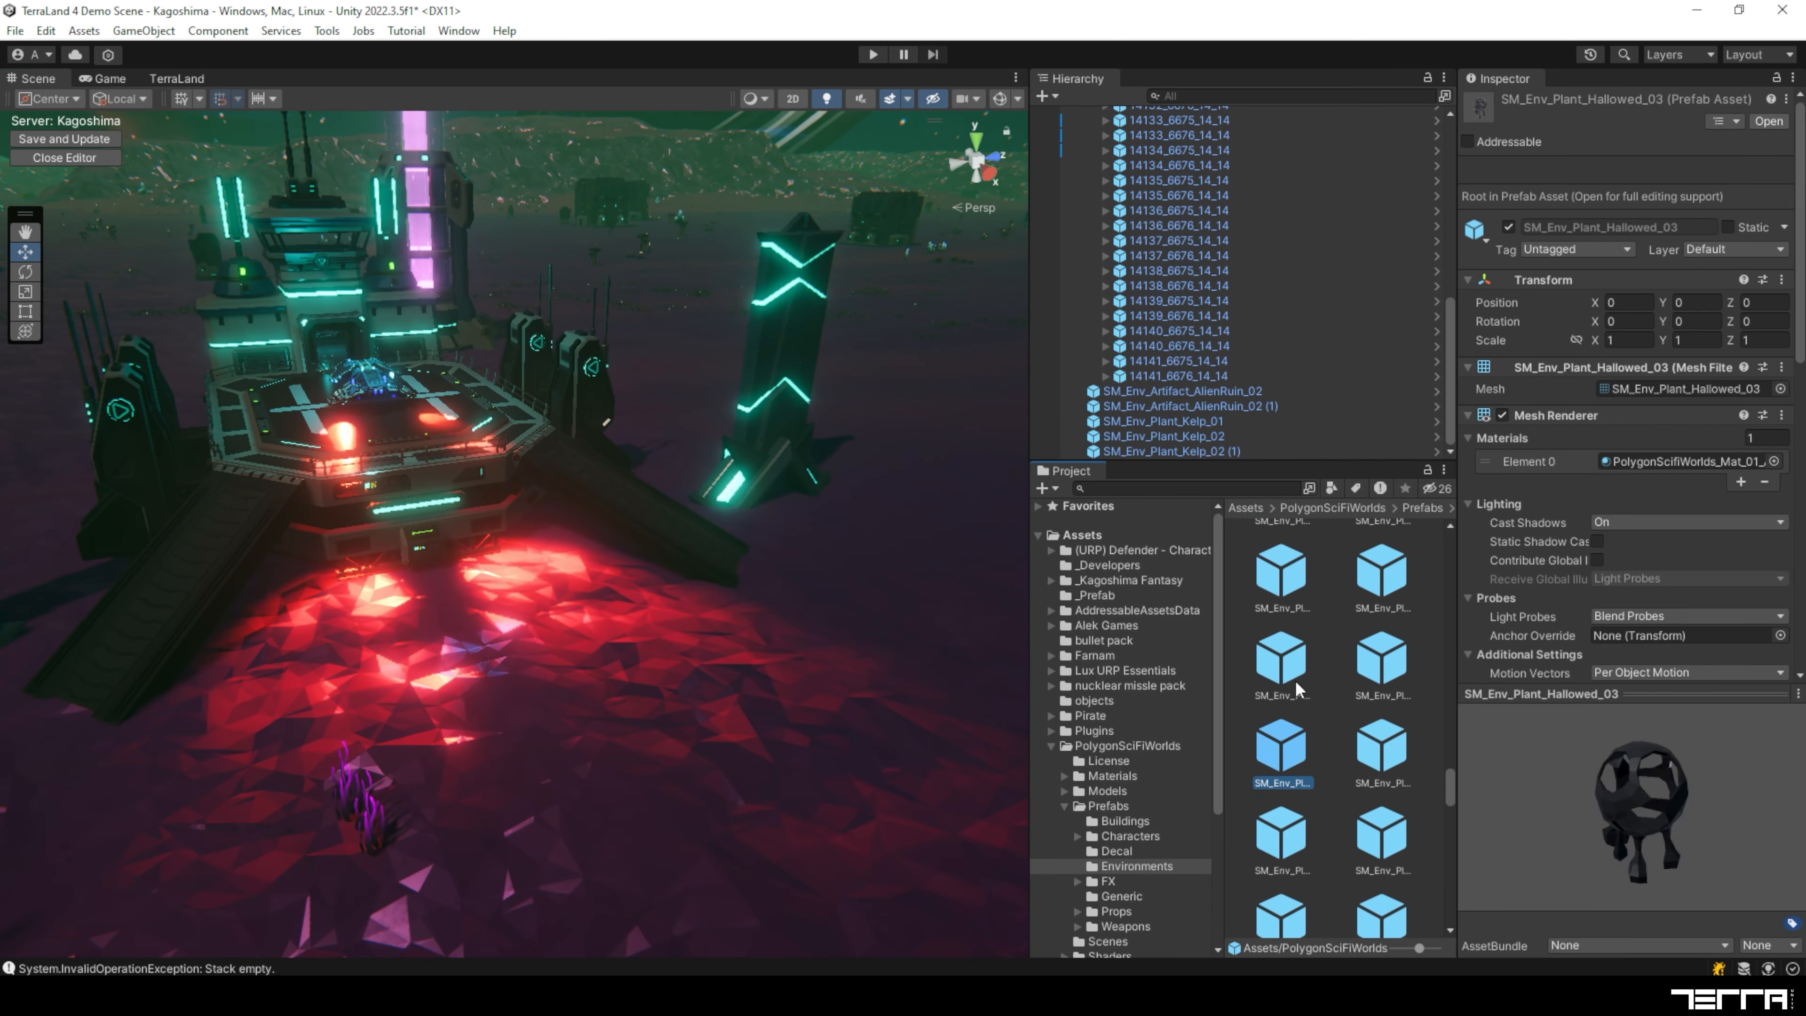
Step: Place the SM_Env_Artifact_AlienRuin_09 prefab on the ground in front of the base
{"action": "scroll", "coordinate": [1330, 712], "scroll_direction": "up", "scroll_amount": 3}
{"action": "left_click", "coordinate": [1381, 640]}
{"action": "left_click", "coordinate": [1382, 733]}
{"action": "left_click_drag", "start_coordinate": [1382, 733], "coordinate": [605, 605]}
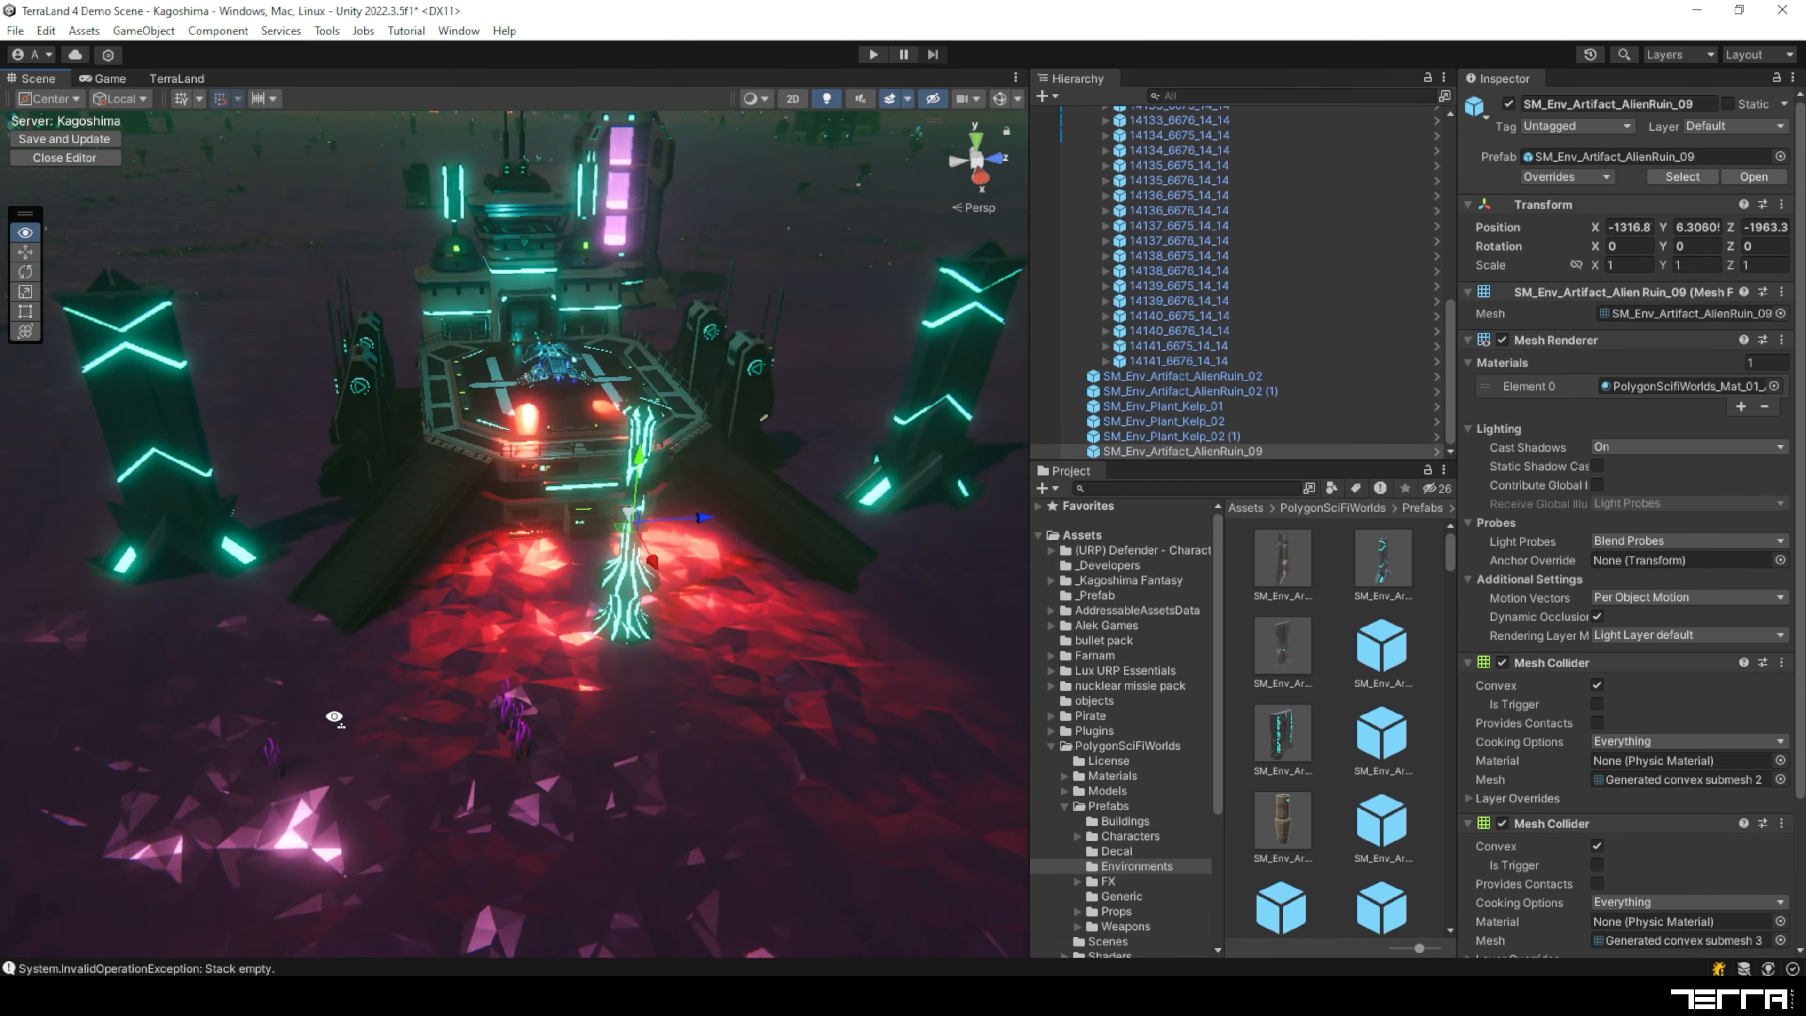
Step: Place the SM_Env_Core_Strut_02 prefab as a tall tower beside the base
{"action": "left_click", "coordinate": [1383, 679]}
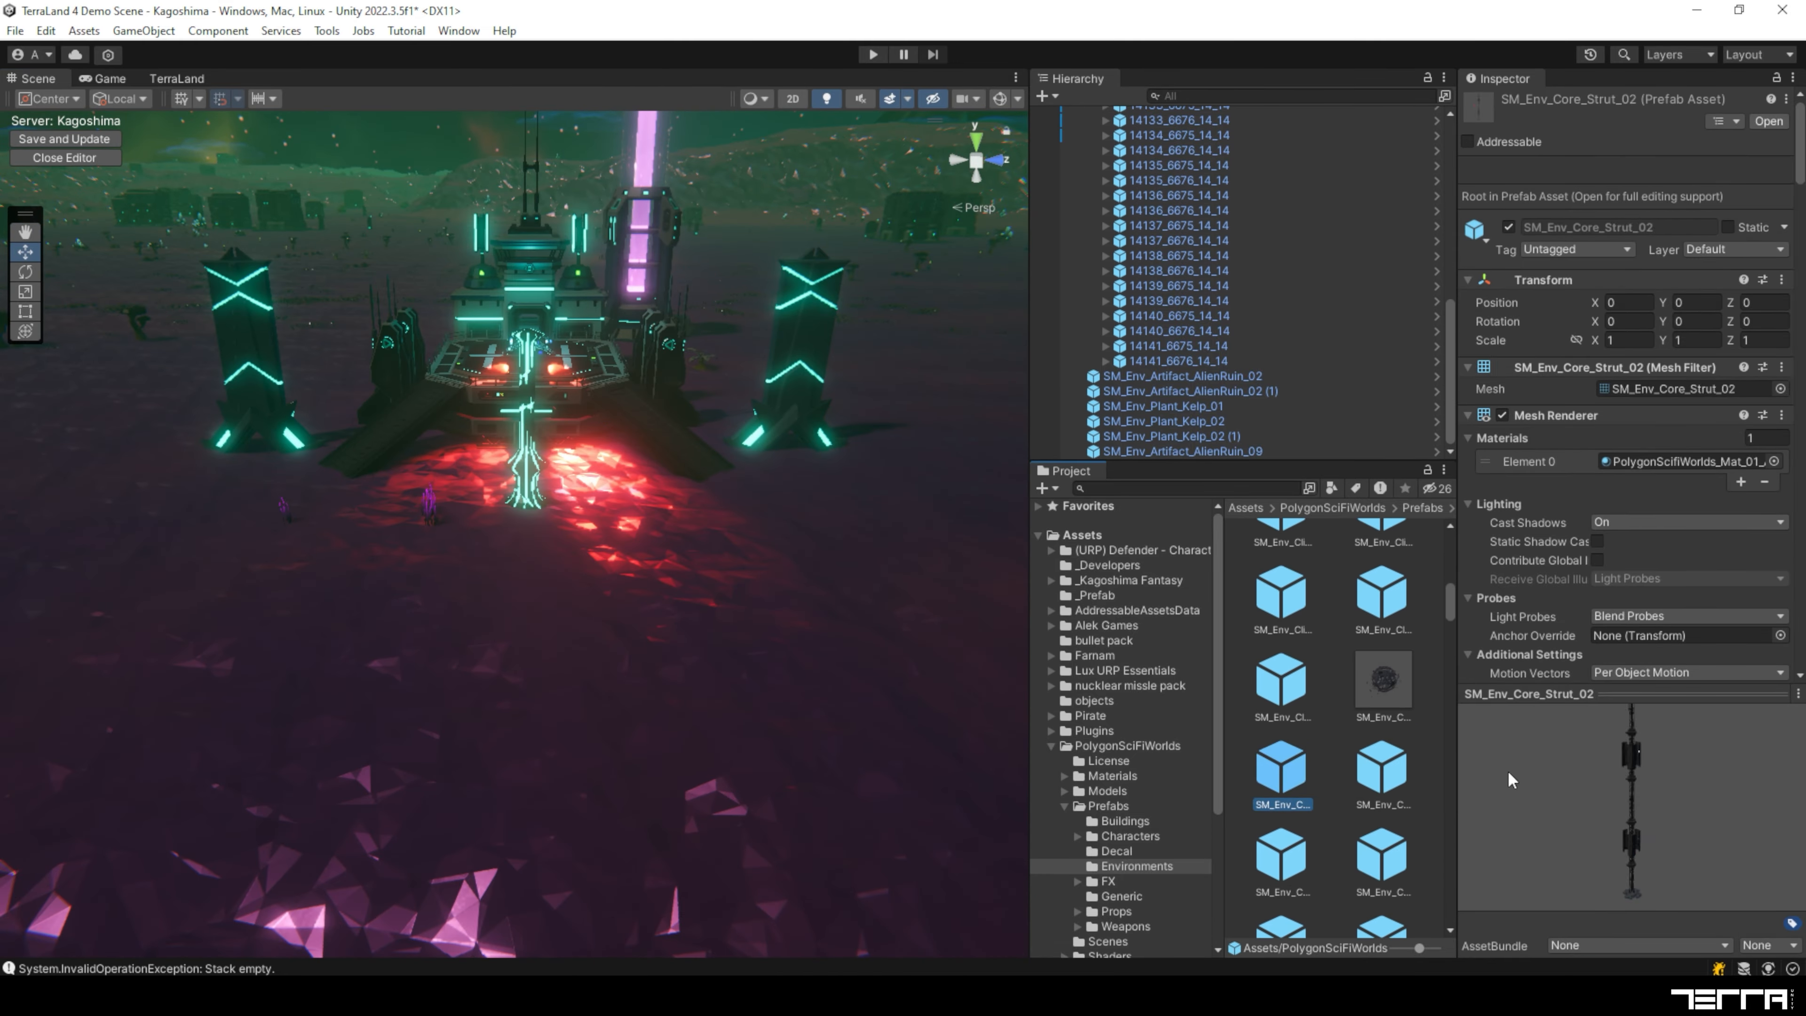
{"action": "left_click_drag", "start_coordinate": [1383, 680], "coordinate": [192, 630]}
{"action": "left_click_drag", "start_coordinate": [192, 630], "coordinate": [192, 630]}
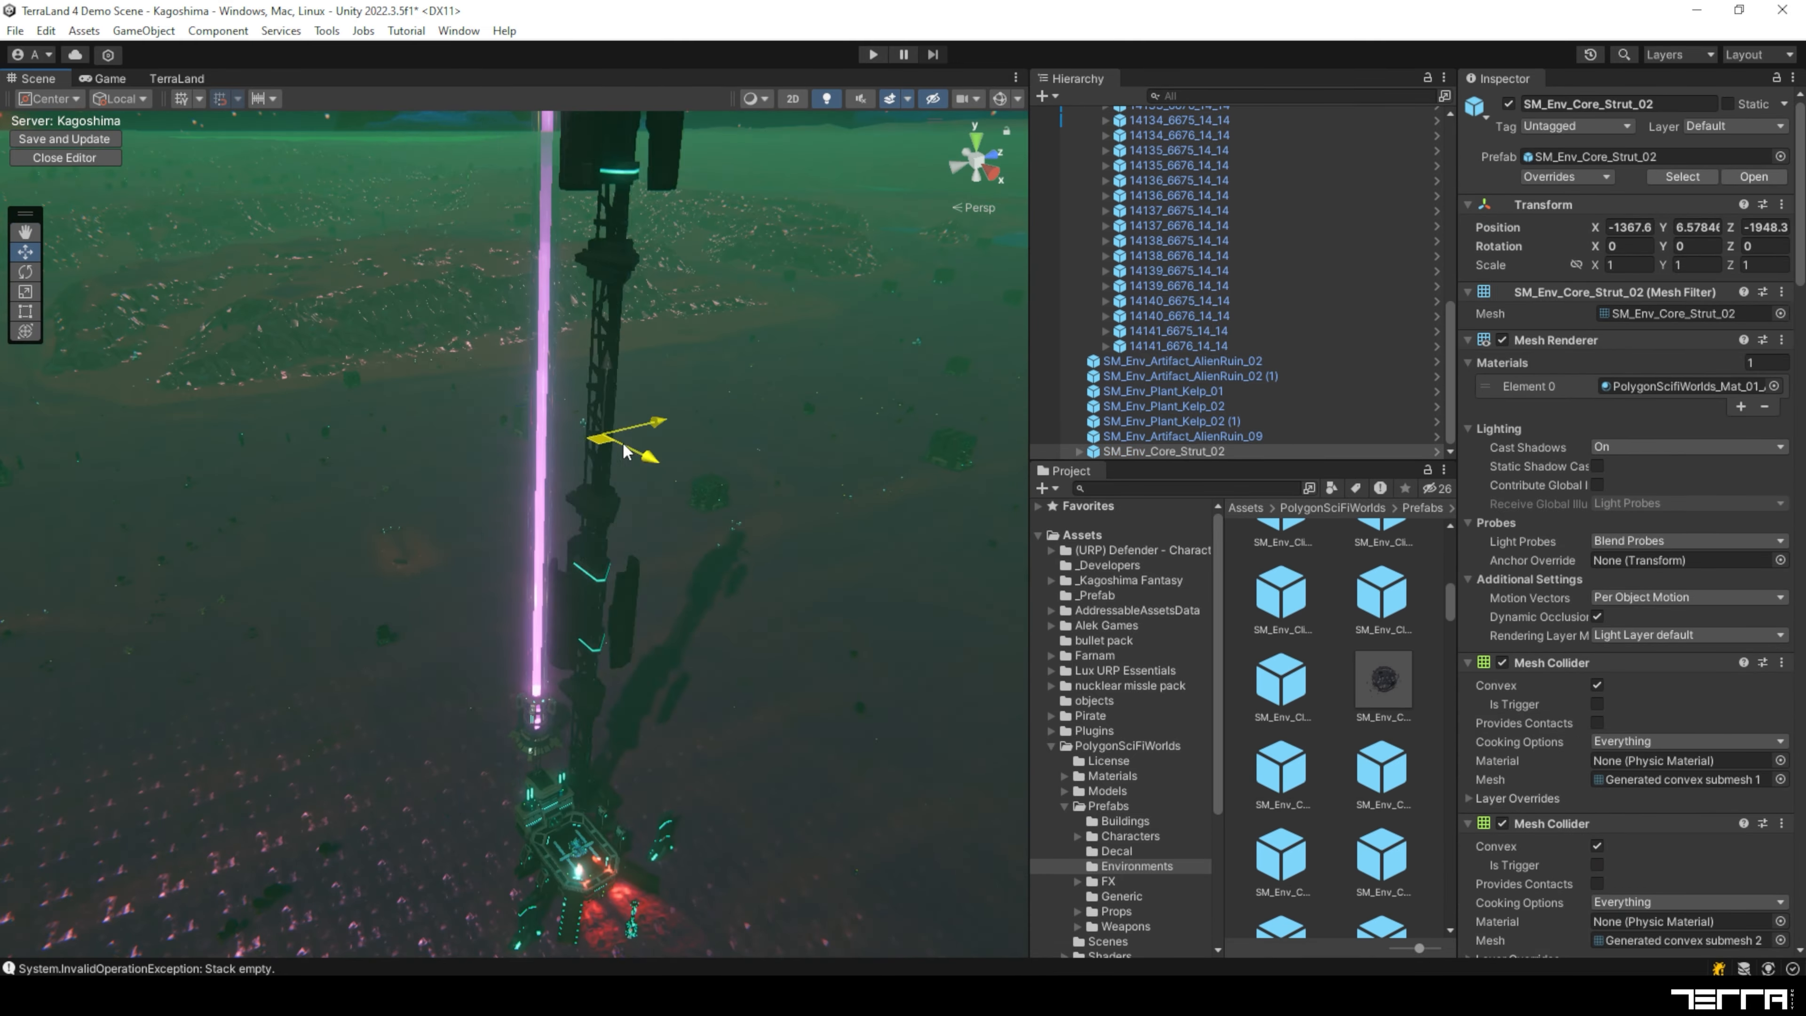
{"action": "left_click", "coordinate": [1164, 436]}
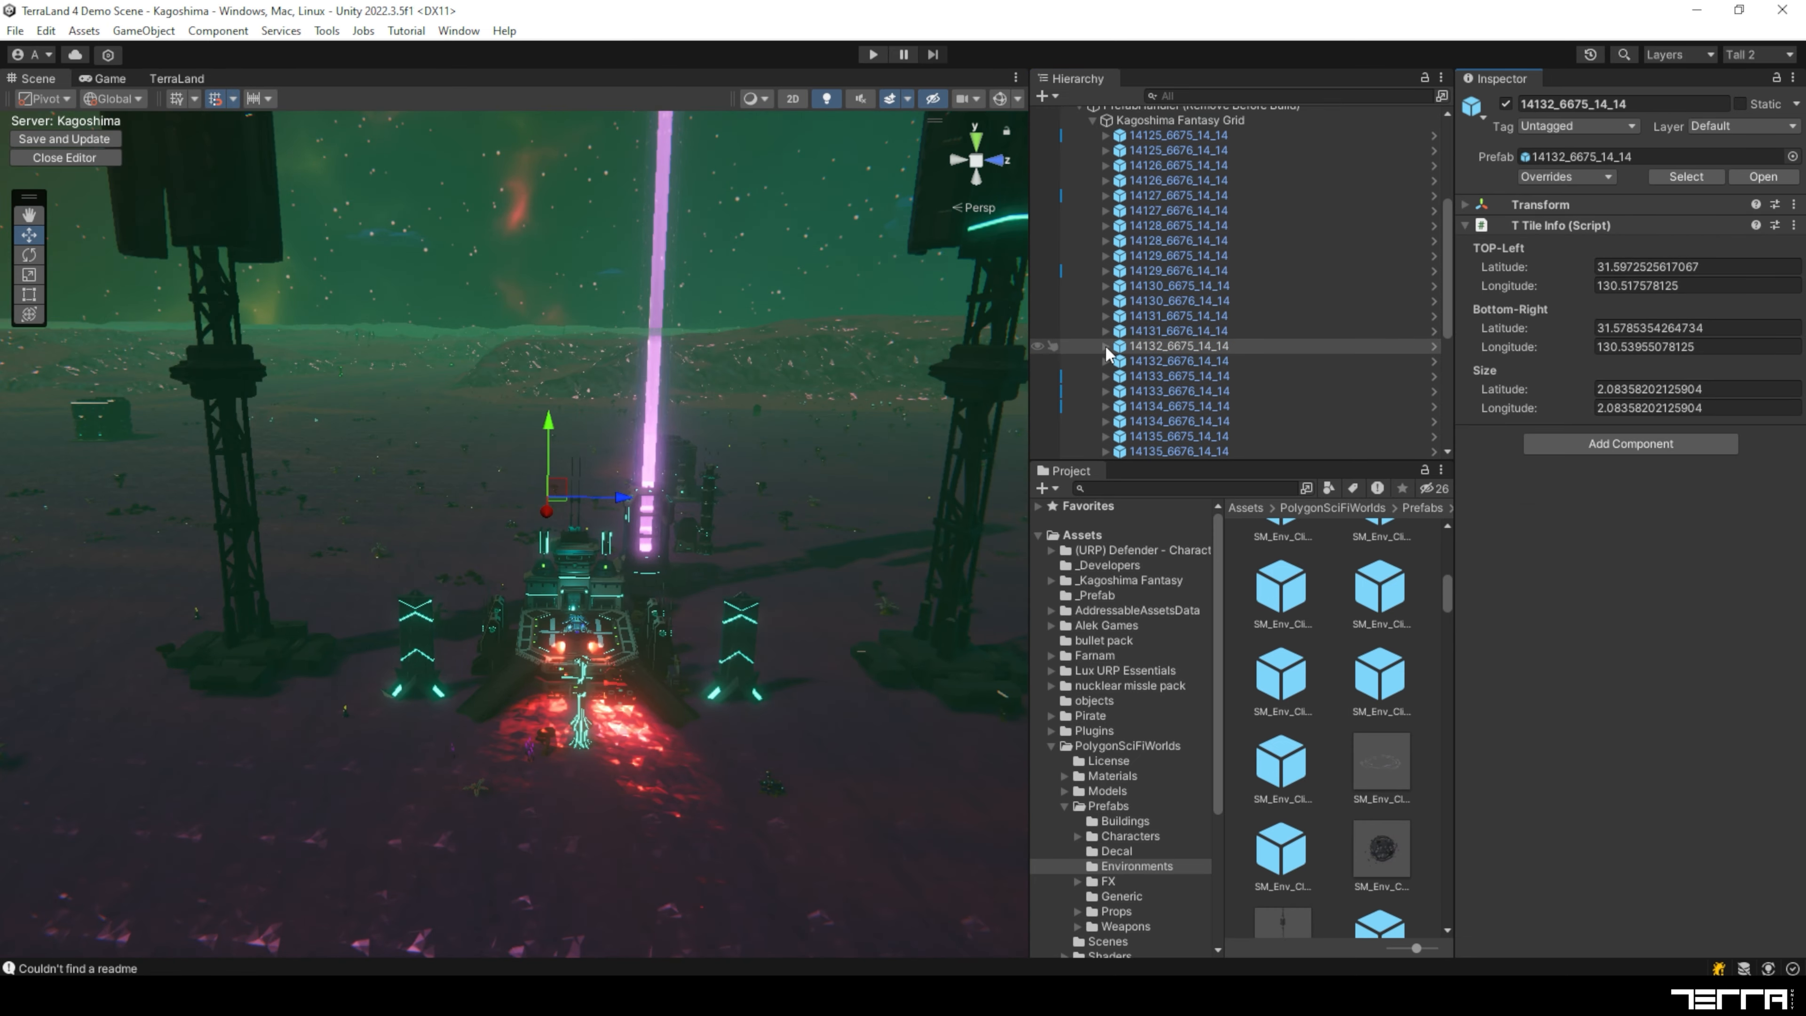
Step: Switch the Terrain of tile 14133_6675_14_14 and tile 14133_6676_14_14 off and on to check which ground each covers
{"action": "left_click", "coordinate": [1164, 407]}
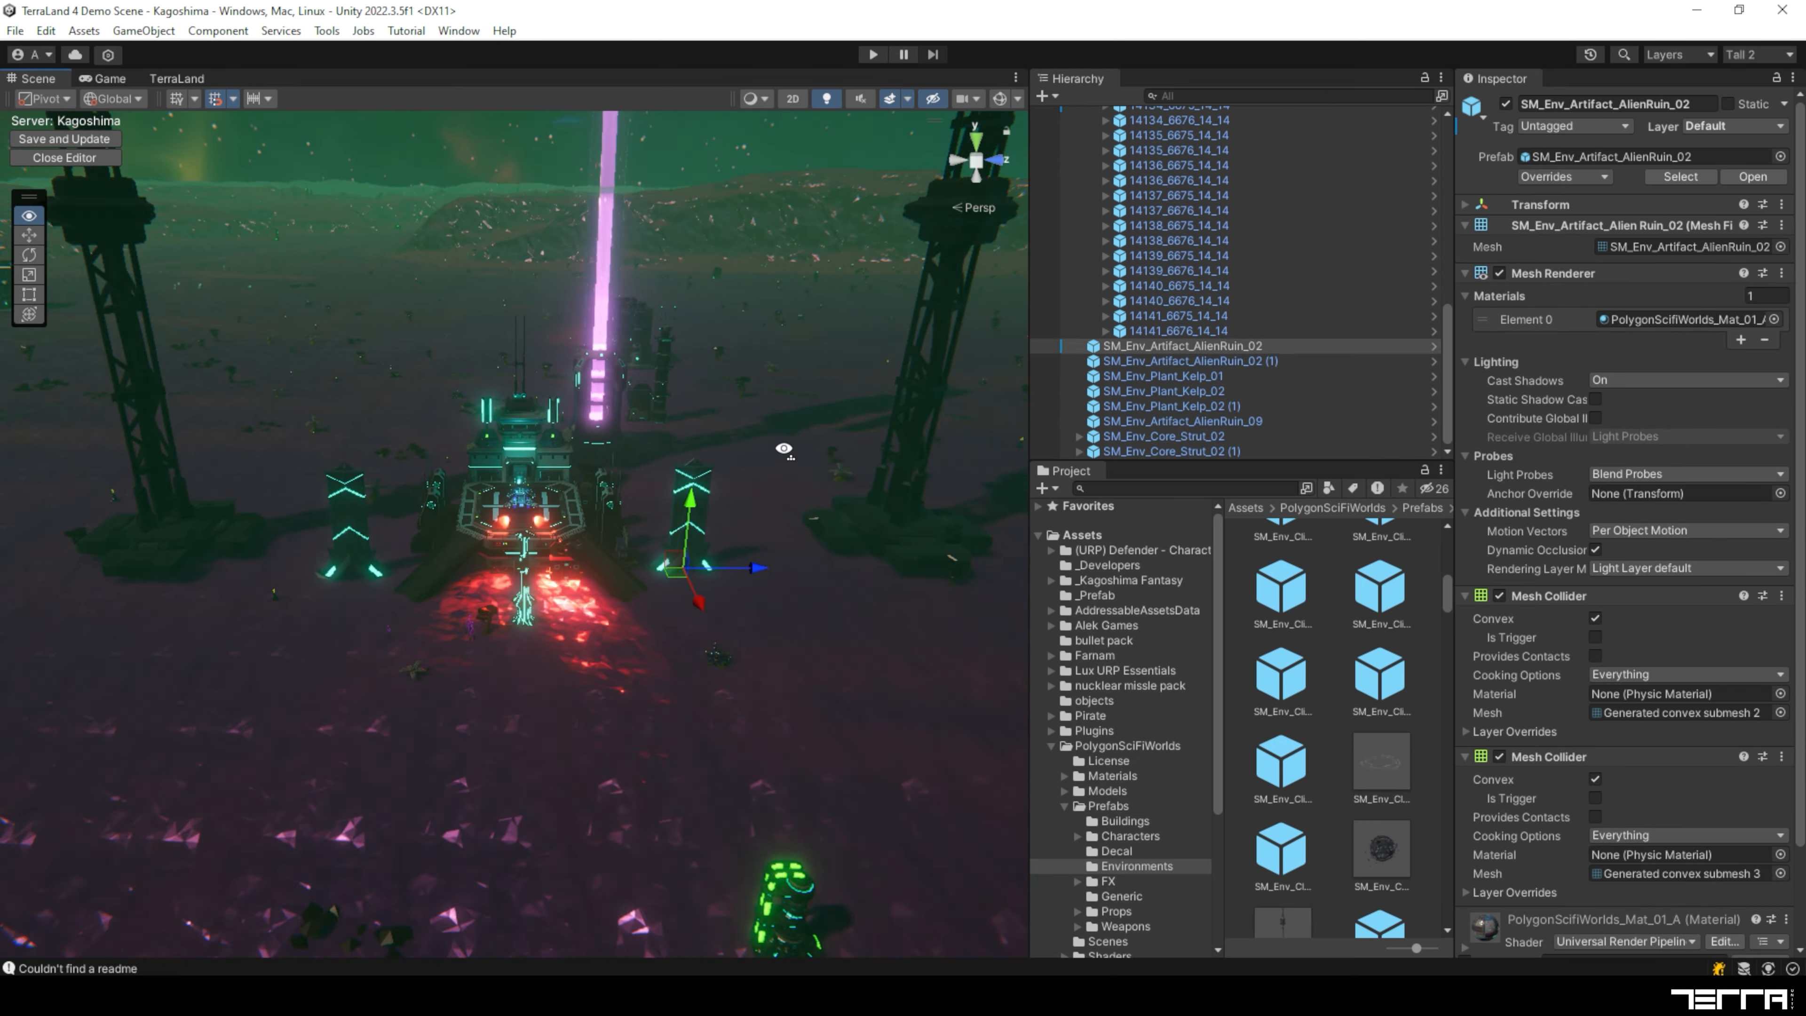
{"action": "scroll", "coordinate": [1238, 285], "scroll_direction": "down", "scroll_amount": 1}
{"action": "left_click", "coordinate": [1179, 357]}
{"action": "left_click", "coordinate": [1162, 373]}
{"action": "left_click", "coordinate": [1506, 104]}
{"action": "left_click", "coordinate": [1506, 104]}
{"action": "left_click", "coordinate": [1180, 387]}
{"action": "left_click", "coordinate": [1506, 104]}
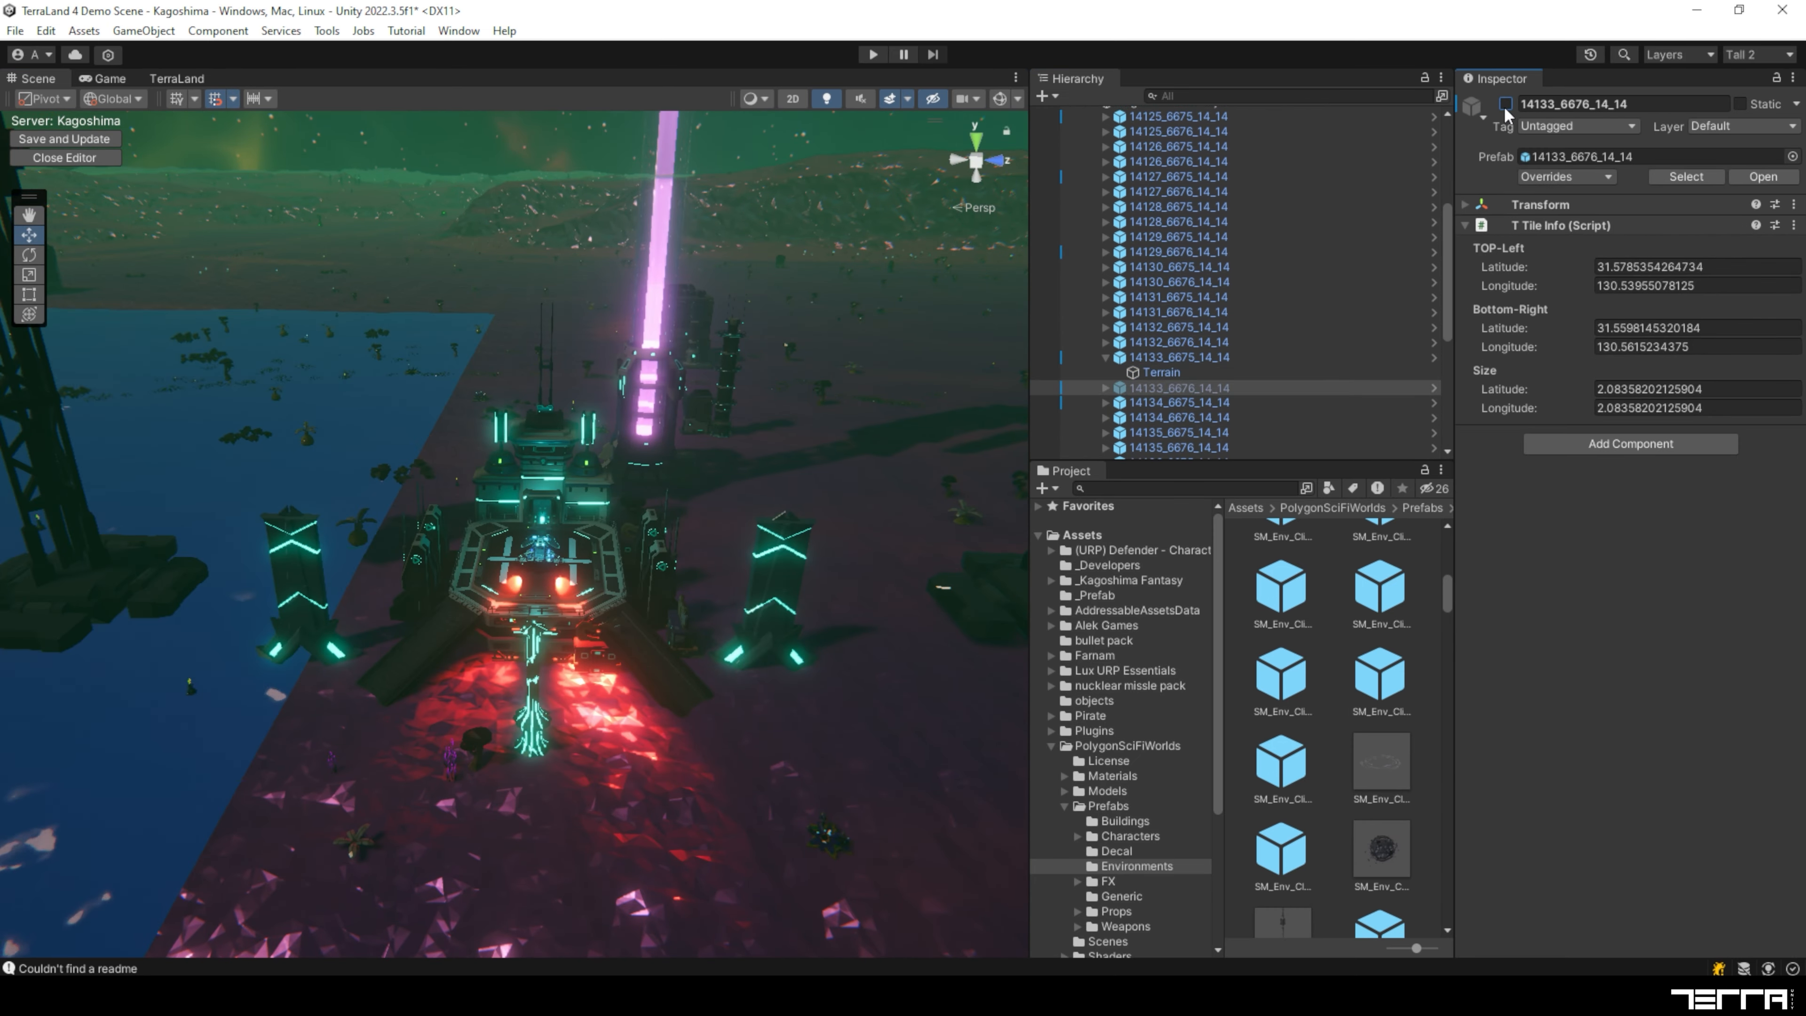
{"action": "left_click", "coordinate": [1507, 104]}
Step: Make SM_Env_Artifact_AlienRuin_02 a child of the Terrain in tile 14133_6675_14_14
{"action": "scroll", "coordinate": [1160, 382], "scroll_direction": "down", "scroll_amount": 5}
{"action": "left_click", "coordinate": [1160, 376]}
{"action": "scroll", "coordinate": [1160, 381], "scroll_direction": "up", "scroll_amount": 1}
{"action": "left_click_drag", "start_coordinate": [1157, 432], "coordinate": [1161, 147]}
{"action": "scroll", "coordinate": [1174, 283], "scroll_direction": "down", "scroll_amount": 2}
Step: Deactivate the Terrain of tile 14133_6675_14_14 to tell which placed objects stand on it
{"action": "left_click", "coordinate": [1171, 420]}
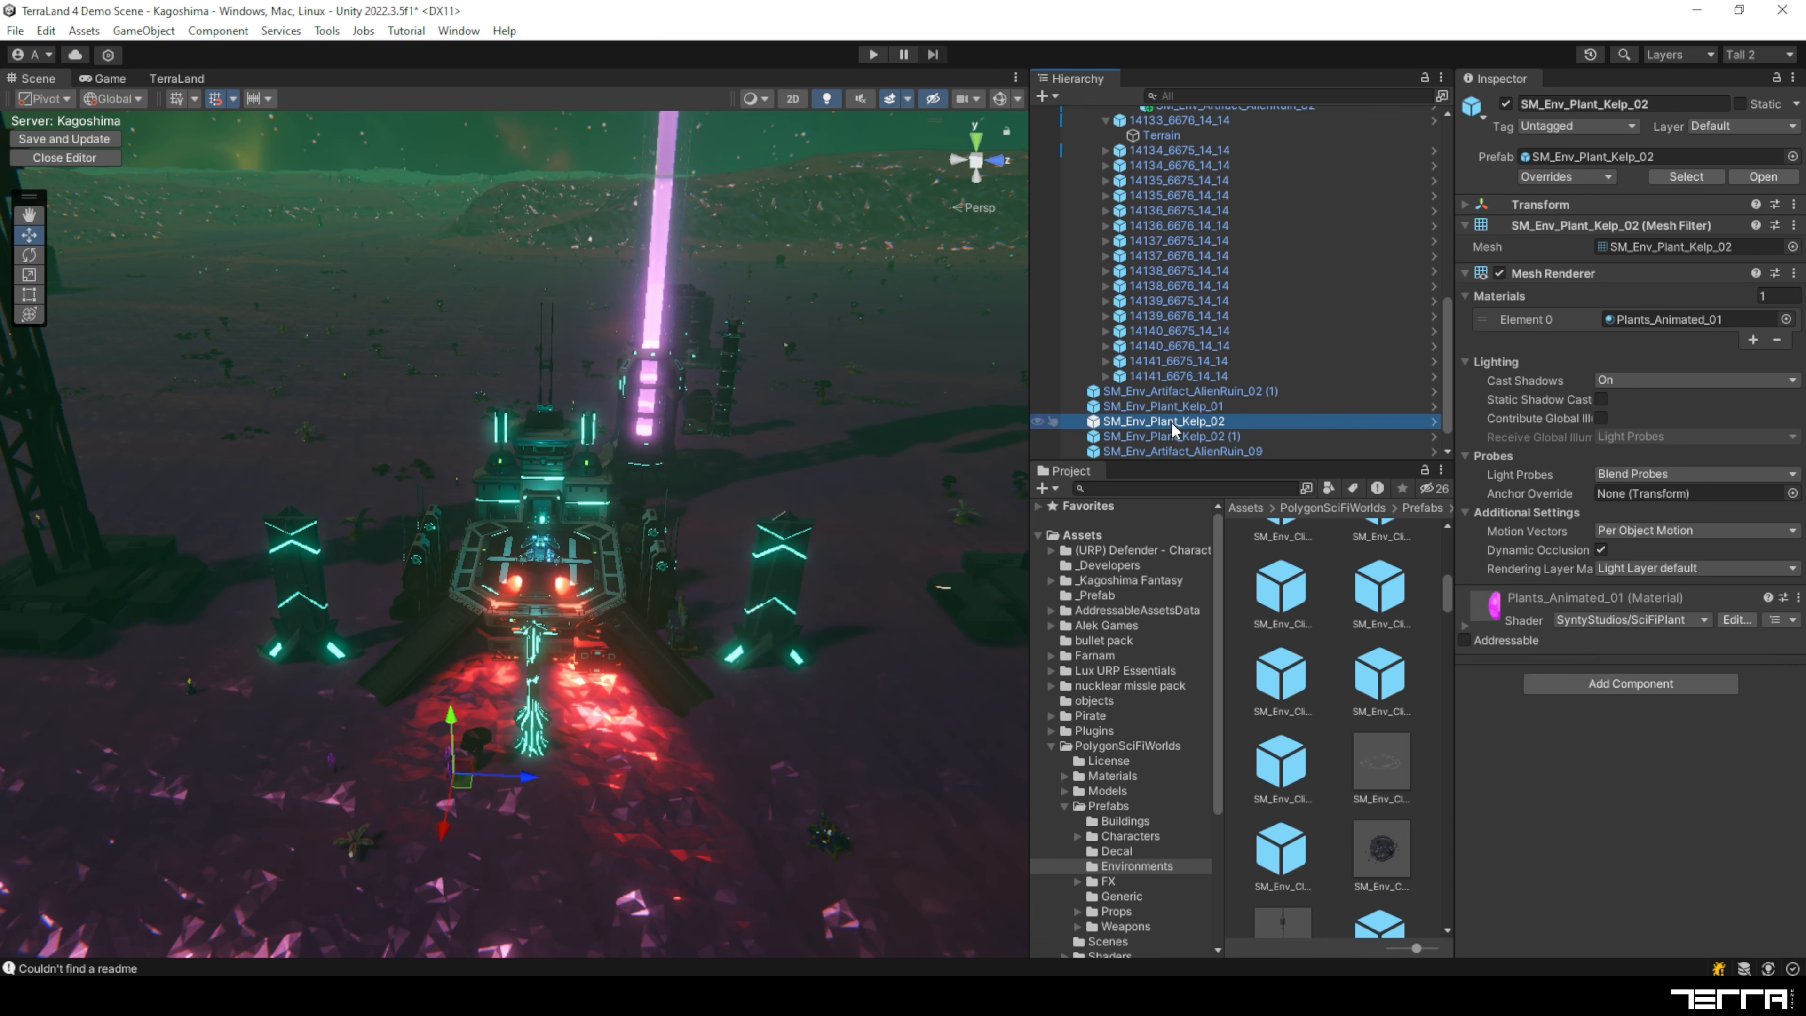
{"action": "left_click", "coordinate": [1170, 405]}
{"action": "scroll", "coordinate": [1181, 320], "scroll_direction": "up", "scroll_amount": 2}
{"action": "left_click", "coordinate": [1162, 147]}
{"action": "left_click", "coordinate": [1506, 104]}
Step: Make the three kelp plants and SM_Env_Artifact_AlienRuin_09 children of the Terrain in tile 14133_6675_14_14
{"action": "scroll", "coordinate": [1166, 285], "scroll_direction": "down", "scroll_amount": 2}
{"action": "left_click", "coordinate": [1150, 376]}
{"action": "left_click_drag", "start_coordinate": [1150, 376], "coordinate": [1165, 134]}
{"action": "scroll", "coordinate": [1156, 284], "scroll_direction": "down", "scroll_amount": 3}
{"action": "left_click", "coordinate": [1150, 390]}
{"action": "scroll", "coordinate": [1165, 284], "scroll_direction": "down", "scroll_amount": 2}
{"action": "left_click", "coordinate": [1165, 417]}
{"action": "left_click_drag", "start_coordinate": [1164, 418], "coordinate": [1178, 198]}
{"action": "scroll", "coordinate": [1178, 285], "scroll_direction": "down", "scroll_amount": 3}
{"action": "left_click_drag", "start_coordinate": [1176, 420], "coordinate": [1178, 196]}
{"action": "scroll", "coordinate": [1181, 284], "scroll_direction": "down", "scroll_amount": 3}
Step: Make SM_Env_Core_Strut_02 a child of the Terrain in tile 14133_6675_14_14
{"action": "left_click", "coordinate": [1181, 420]}
{"action": "left_click", "coordinate": [1164, 436]}
{"action": "right_click_drag", "start_coordinate": [818, 441], "coordinate": [904, 441]}
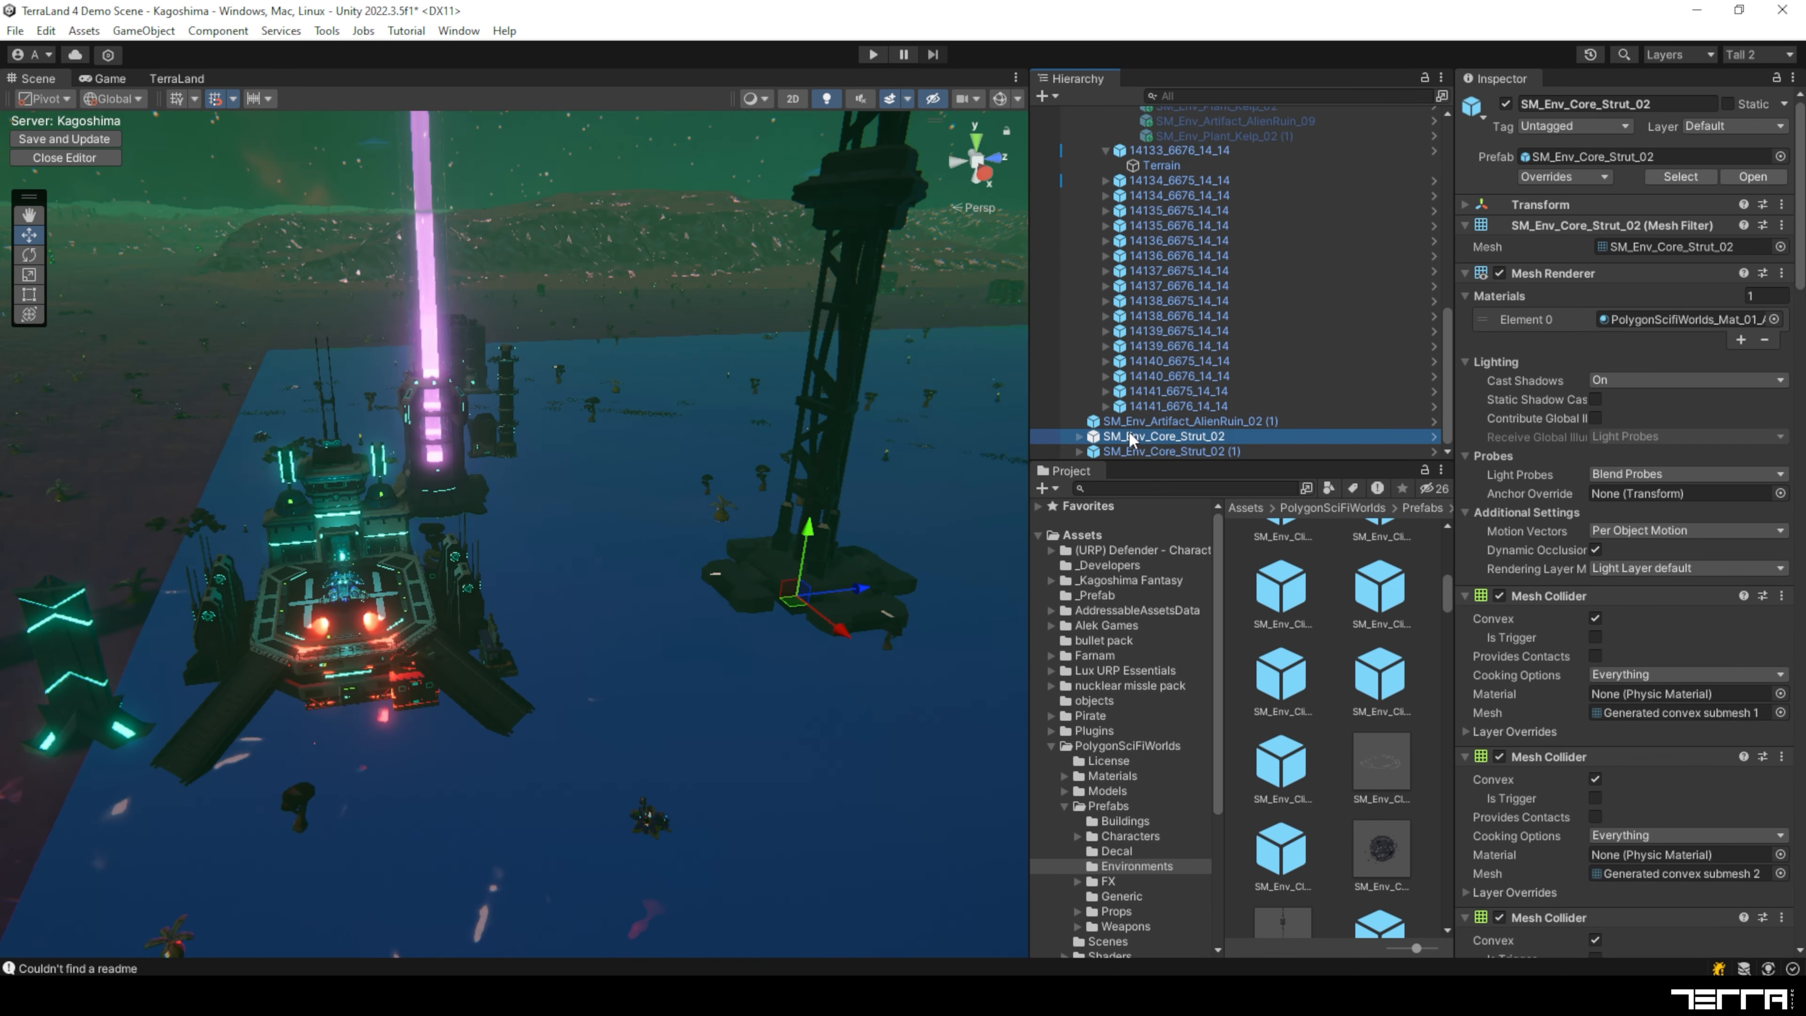
{"action": "left_click_drag", "start_coordinate": [1133, 437], "coordinate": [1160, 144]}
Step: Make SM_Env_Core_Strut_02 (1) and SM_Env_Artifact_AlienRuin_02 (1) children of the Terrain in tile 14133_6676_14_14
{"action": "left_click", "coordinate": [1163, 451]}
{"action": "right_click_drag", "start_coordinate": [818, 498], "coordinate": [722, 523]}
{"action": "left_click", "coordinate": [1166, 436]}
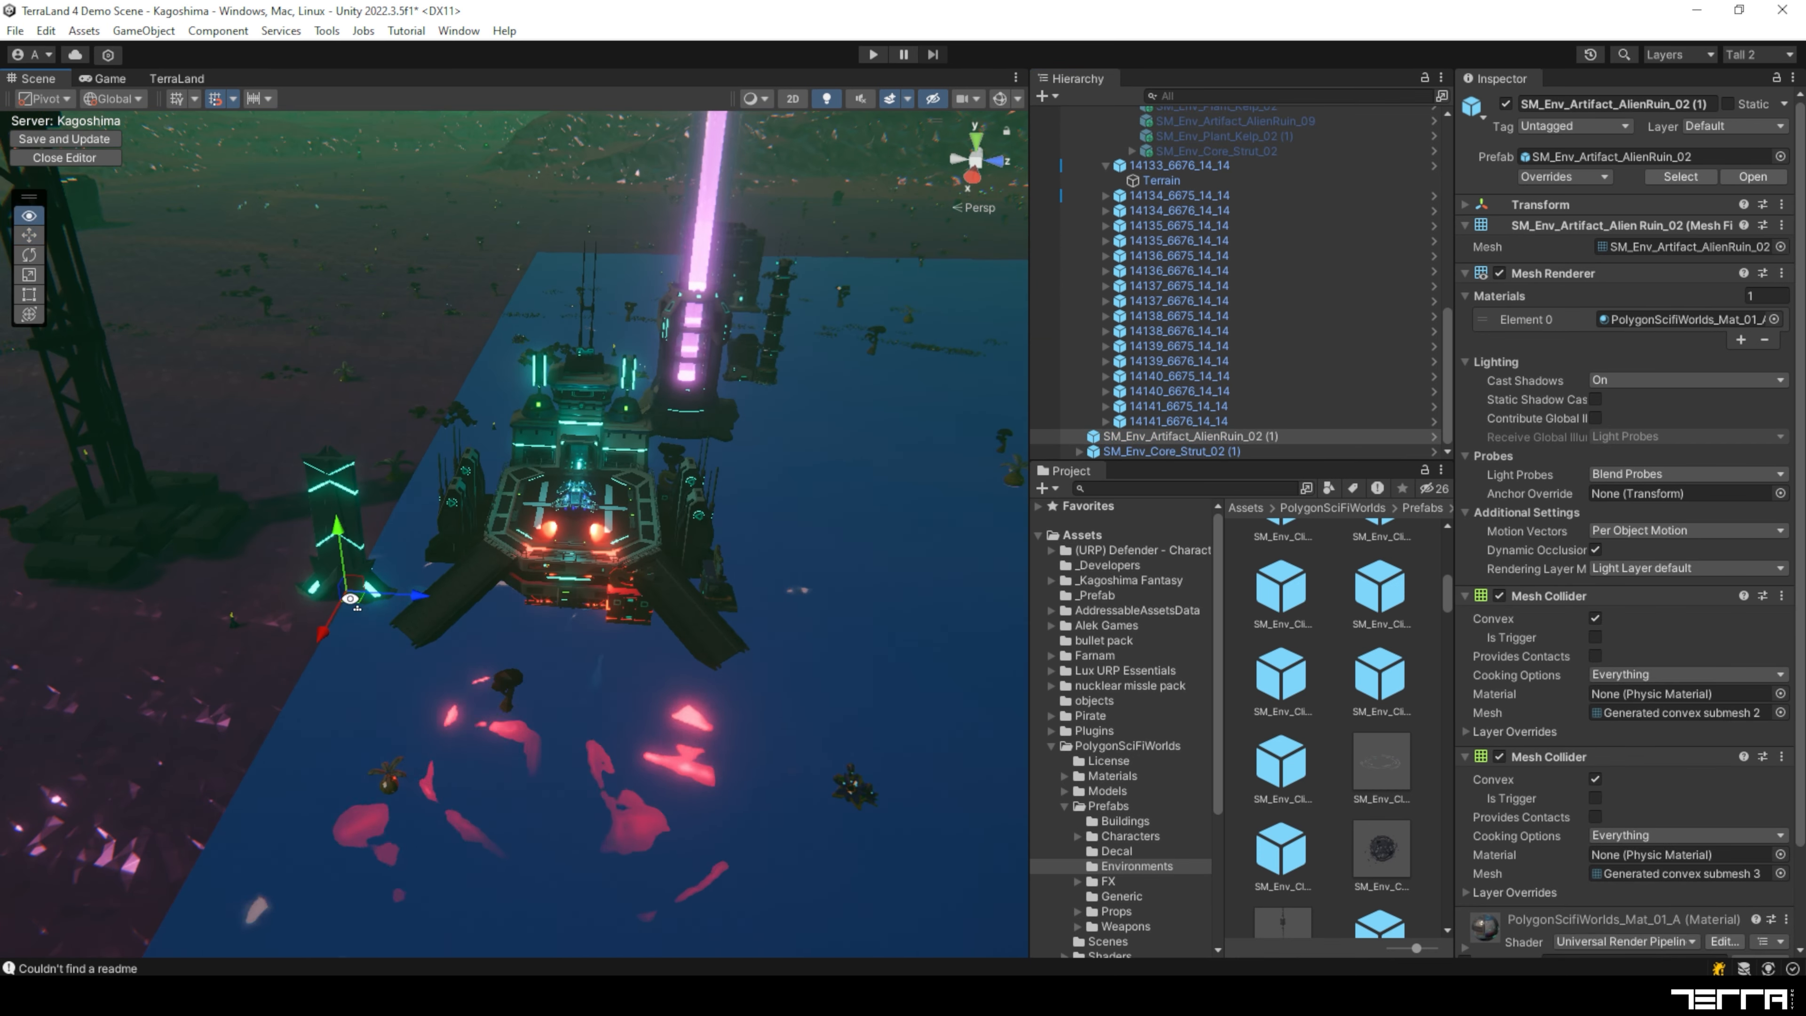
{"action": "left_click_drag", "start_coordinate": [1166, 435], "coordinate": [1160, 182]}
Step: Reactivate the Terrain of tile 14133_6675_14_14 and collapse its hierarchy
{"action": "scroll", "coordinate": [1166, 249], "scroll_direction": "up", "scroll_amount": 4}
{"action": "left_click", "coordinate": [1160, 287]}
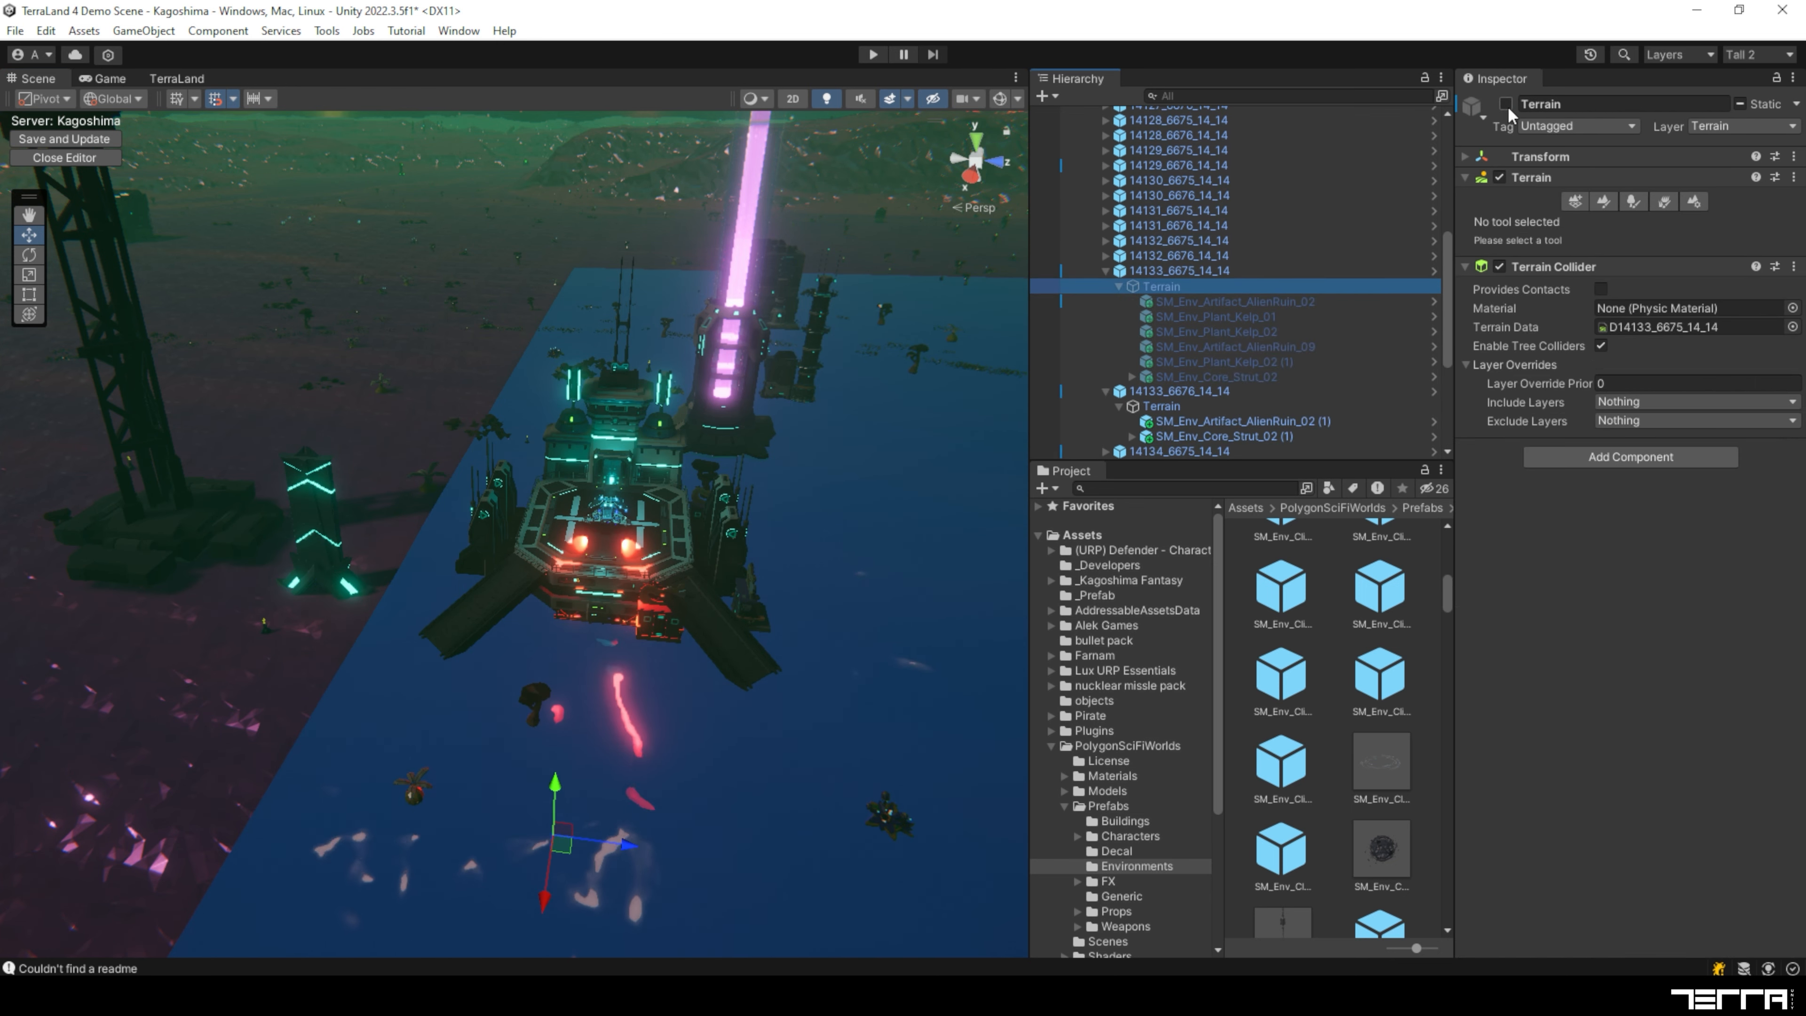
{"action": "left_click", "coordinate": [1506, 104]}
{"action": "scroll", "coordinate": [1167, 249], "scroll_direction": "down", "scroll_amount": 1}
{"action": "left_click", "coordinate": [1117, 230]}
{"action": "left_click", "coordinate": [1106, 212]}
{"action": "right_click_drag", "start_coordinate": [740, 405], "coordinate": [750, 364]}
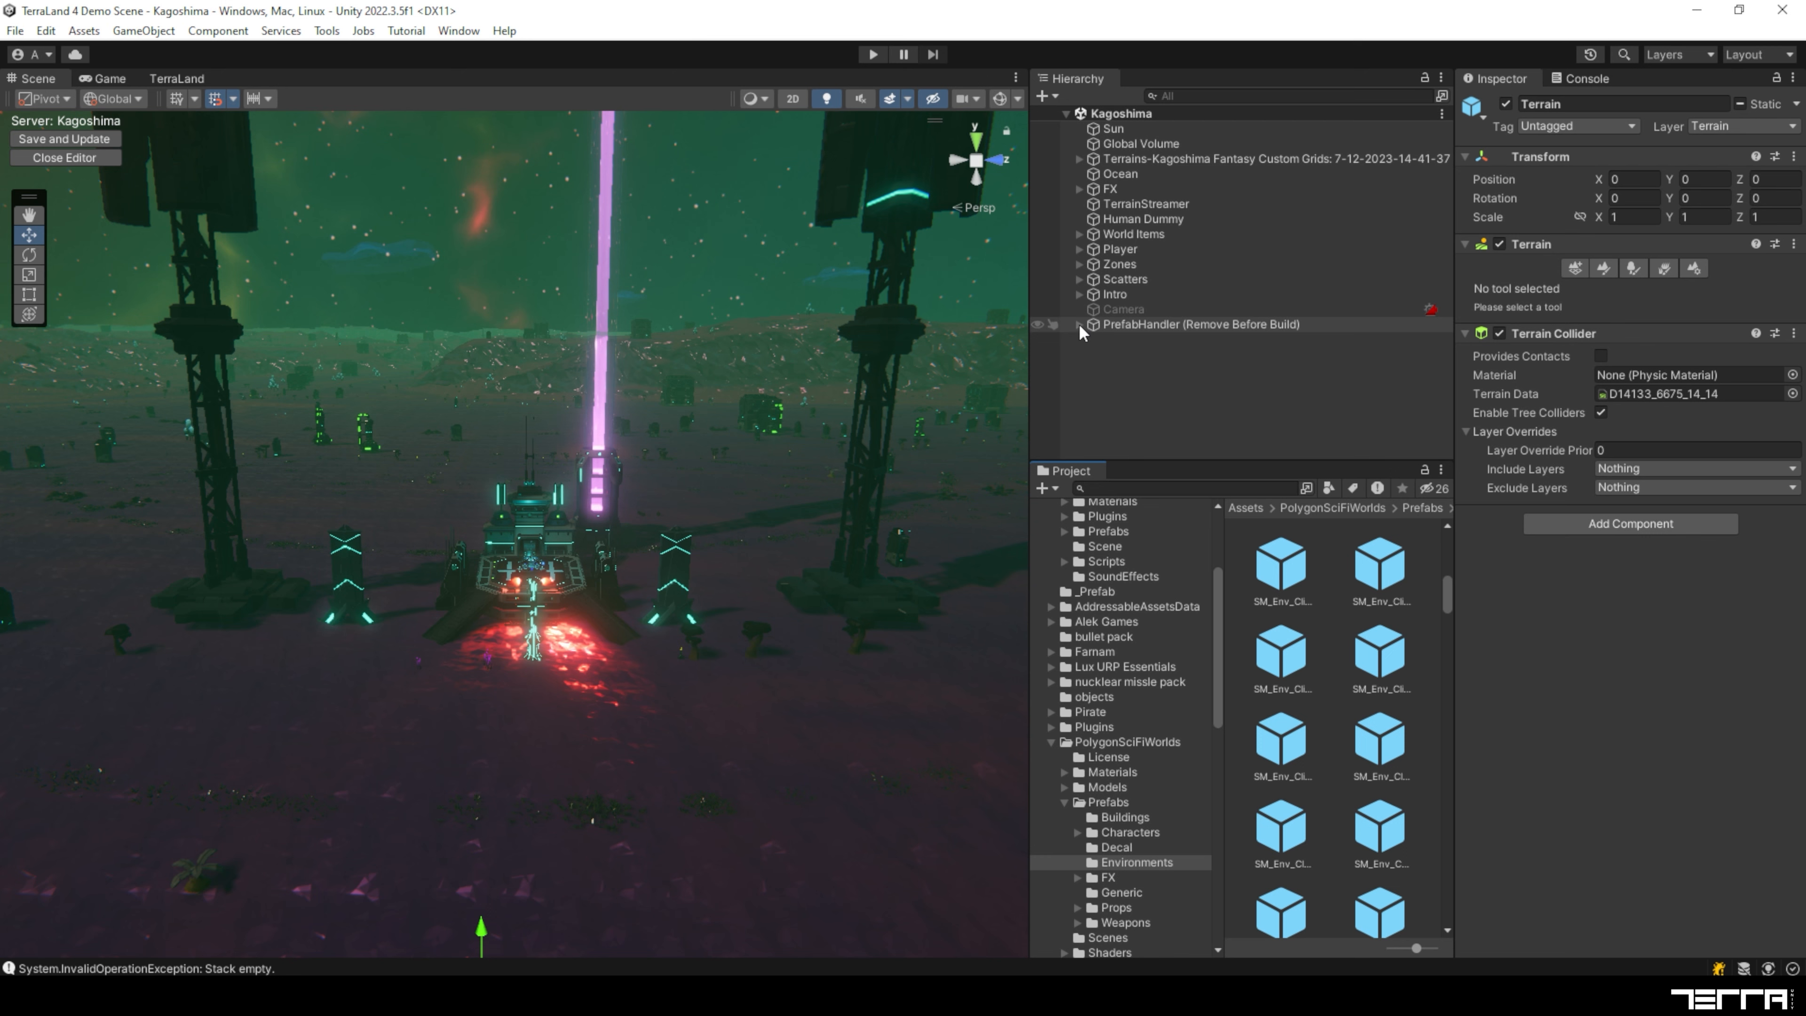
Step: Assign SM_Env_Artifact_AlienRuin_02 in tile 14133_6675_14_14 to the Building layer
{"action": "left_click", "coordinate": [1079, 325]}
{"action": "left_click", "coordinate": [1094, 339]}
{"action": "scroll", "coordinate": [1102, 339], "scroll_direction": "down", "scroll_amount": 6}
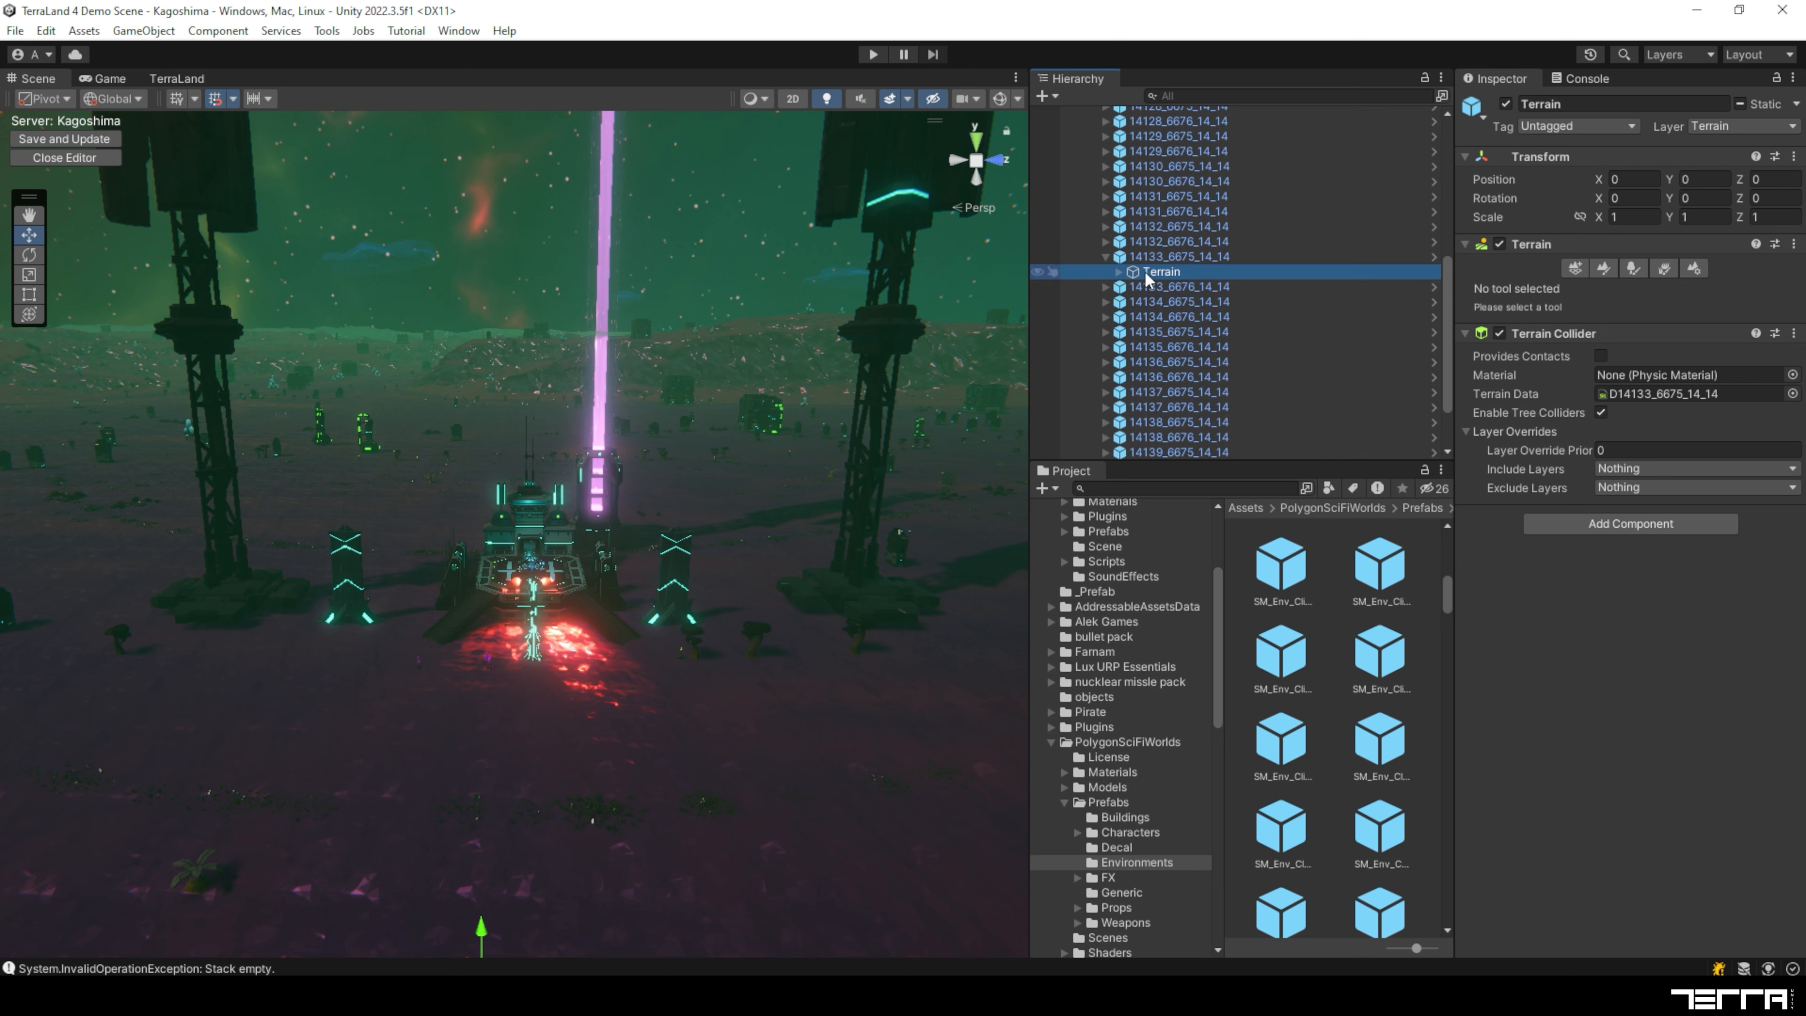
{"action": "left_click", "coordinate": [1118, 272]}
{"action": "left_click", "coordinate": [1189, 285]}
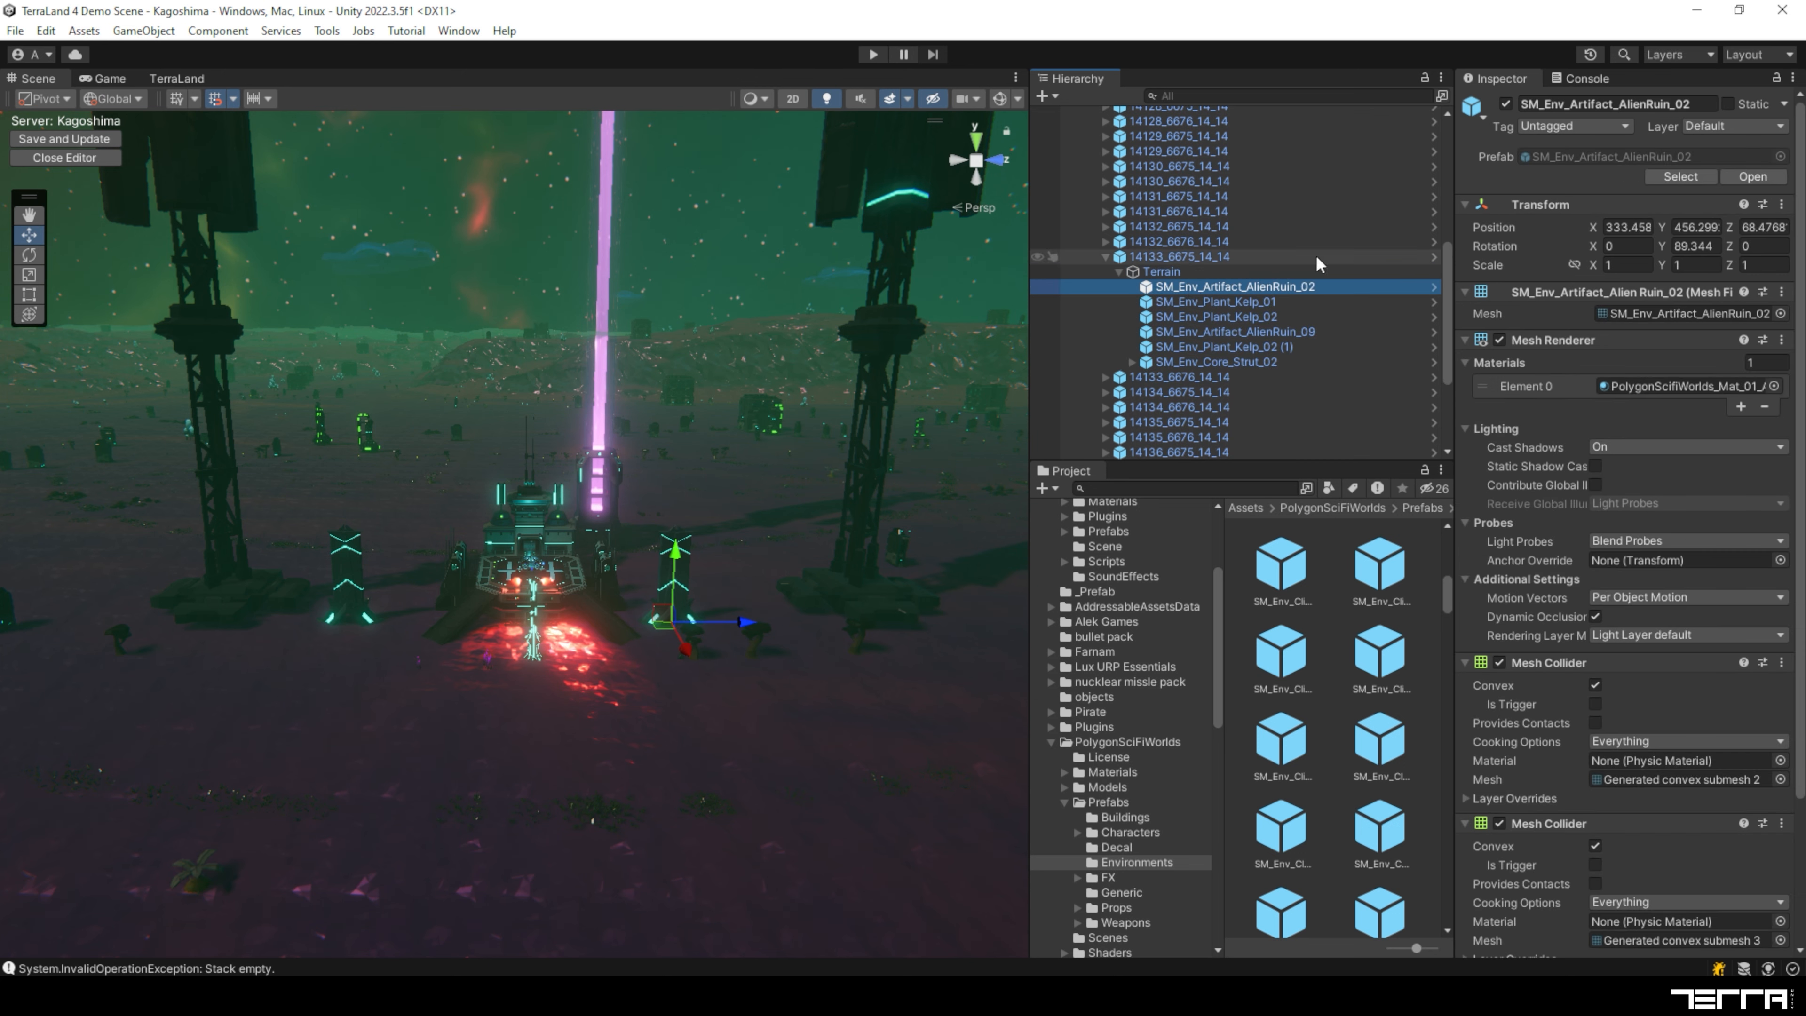
{"action": "left_click", "coordinate": [1733, 126]}
{"action": "left_click", "coordinate": [1699, 336]}
Step: Assign SM_Env_Artifact_AlienRuin_09 to the Building layer
{"action": "left_click", "coordinate": [1209, 302]}
{"action": "left_click", "coordinate": [1209, 332]}
{"action": "left_click", "coordinate": [1706, 127]}
{"action": "left_click", "coordinate": [1692, 335]}
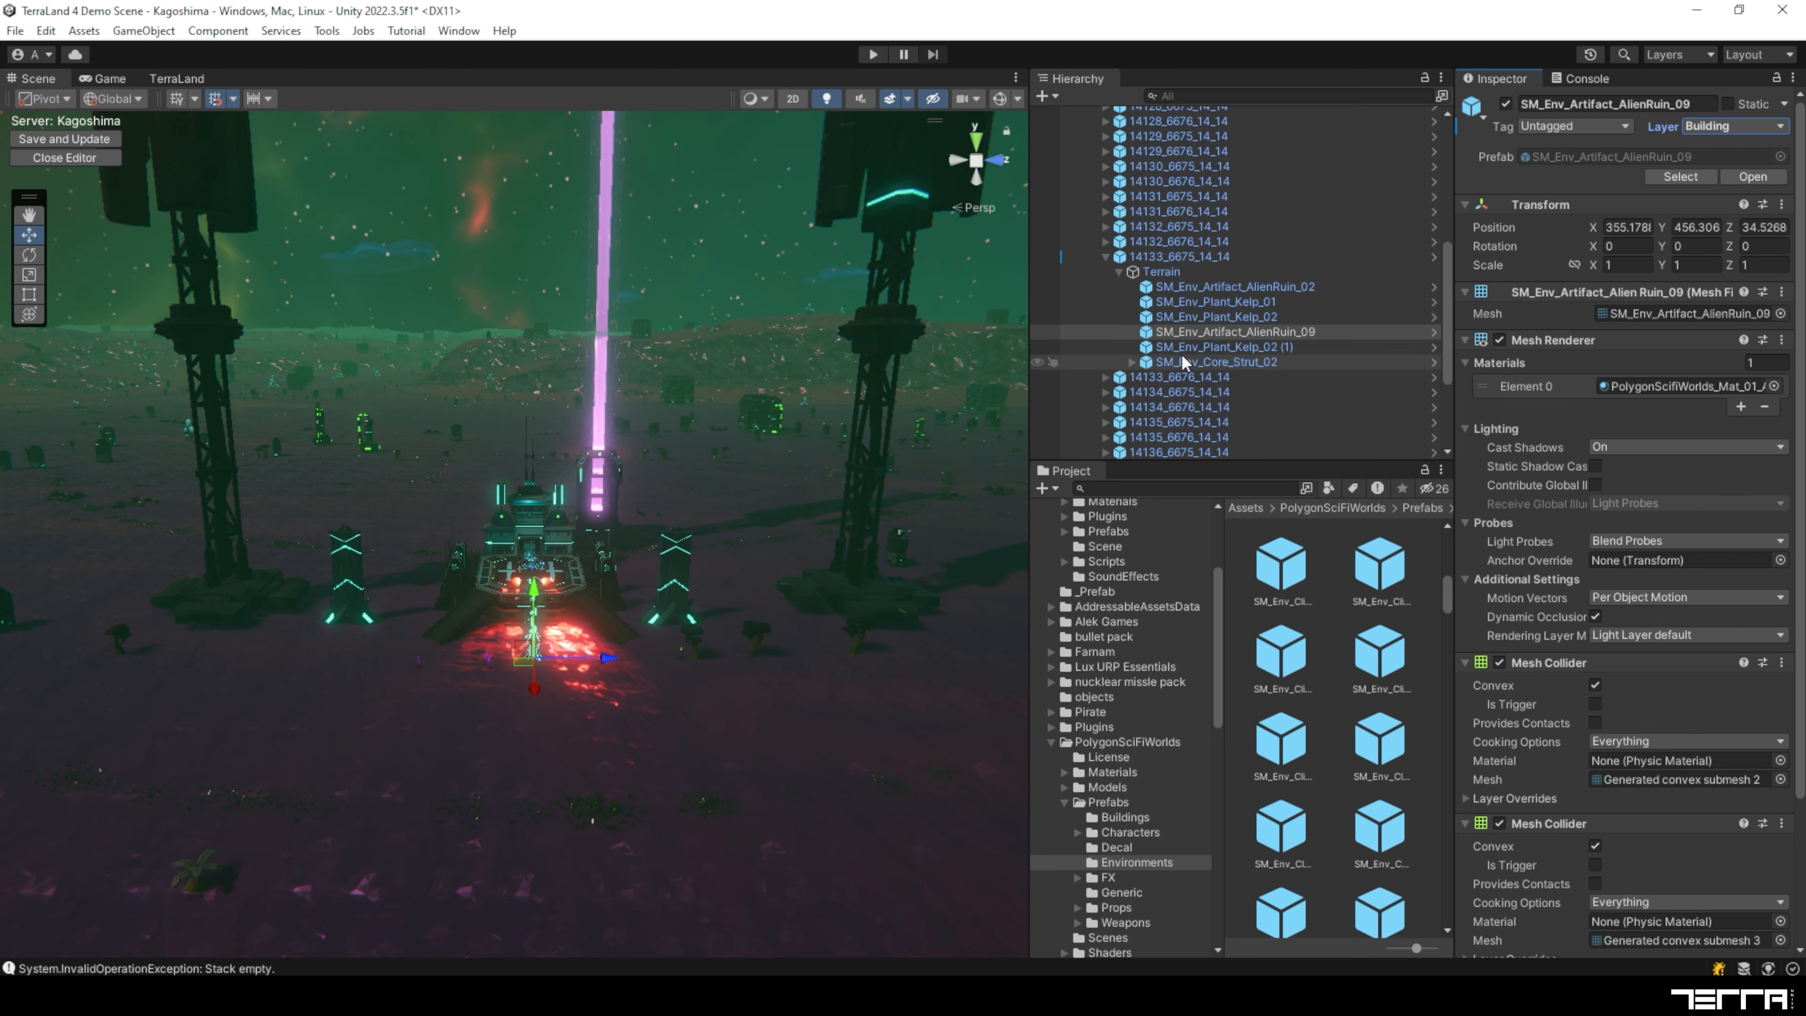
Step: Assign SM_Env_Core_Strut_02 and all its child objects to the Building layer
{"action": "left_click", "coordinate": [1209, 361]}
{"action": "left_click", "coordinate": [1714, 127]}
{"action": "left_click", "coordinate": [1673, 338]}
{"action": "left_click", "coordinate": [1053, 533]}
{"action": "left_click", "coordinate": [1131, 361]}
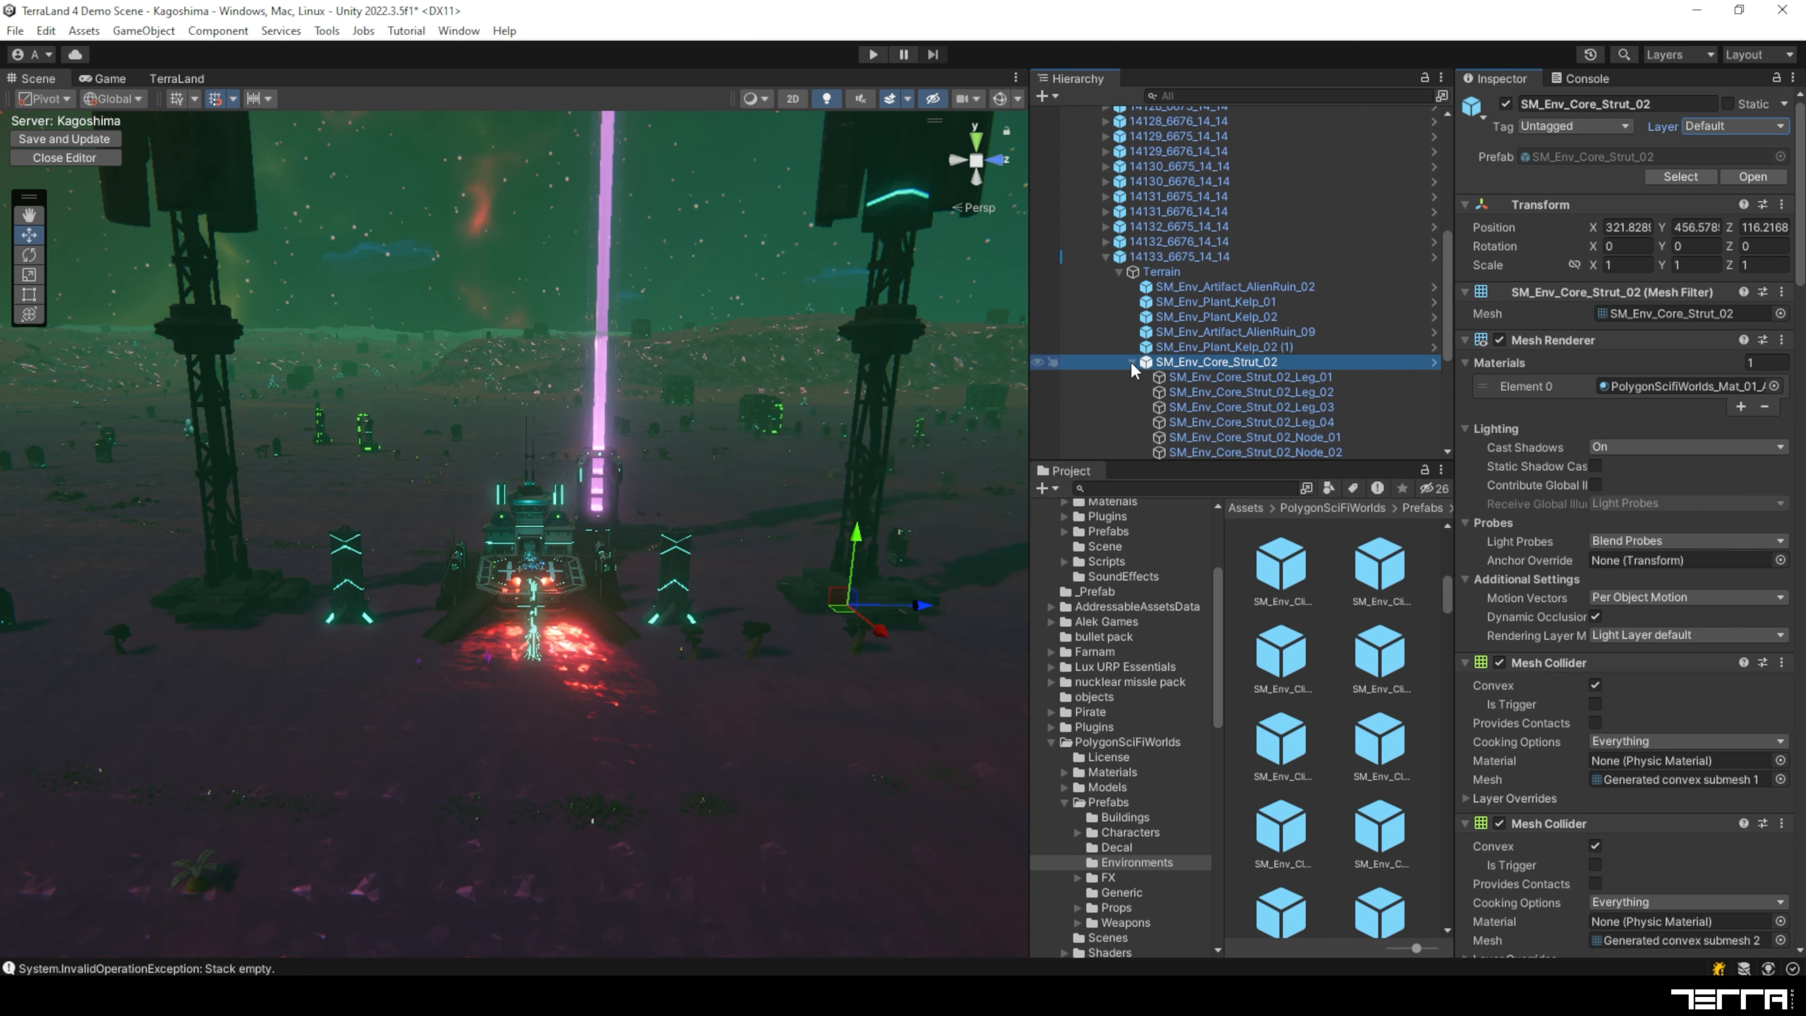
{"action": "left_click", "coordinate": [1131, 361]}
{"action": "scroll", "coordinate": [1131, 362], "scroll_direction": "down", "scroll_amount": 1}
{"action": "left_click", "coordinate": [1714, 126]}
{"action": "left_click", "coordinate": [1678, 337]}
{"action": "left_click", "coordinate": [843, 536]}
Step: Assign the three kelp plants in tile 14133_6675_14_14 to the Biome layer
{"action": "left_click", "coordinate": [1195, 245]}
{"action": "left_click", "coordinate": [1733, 126]}
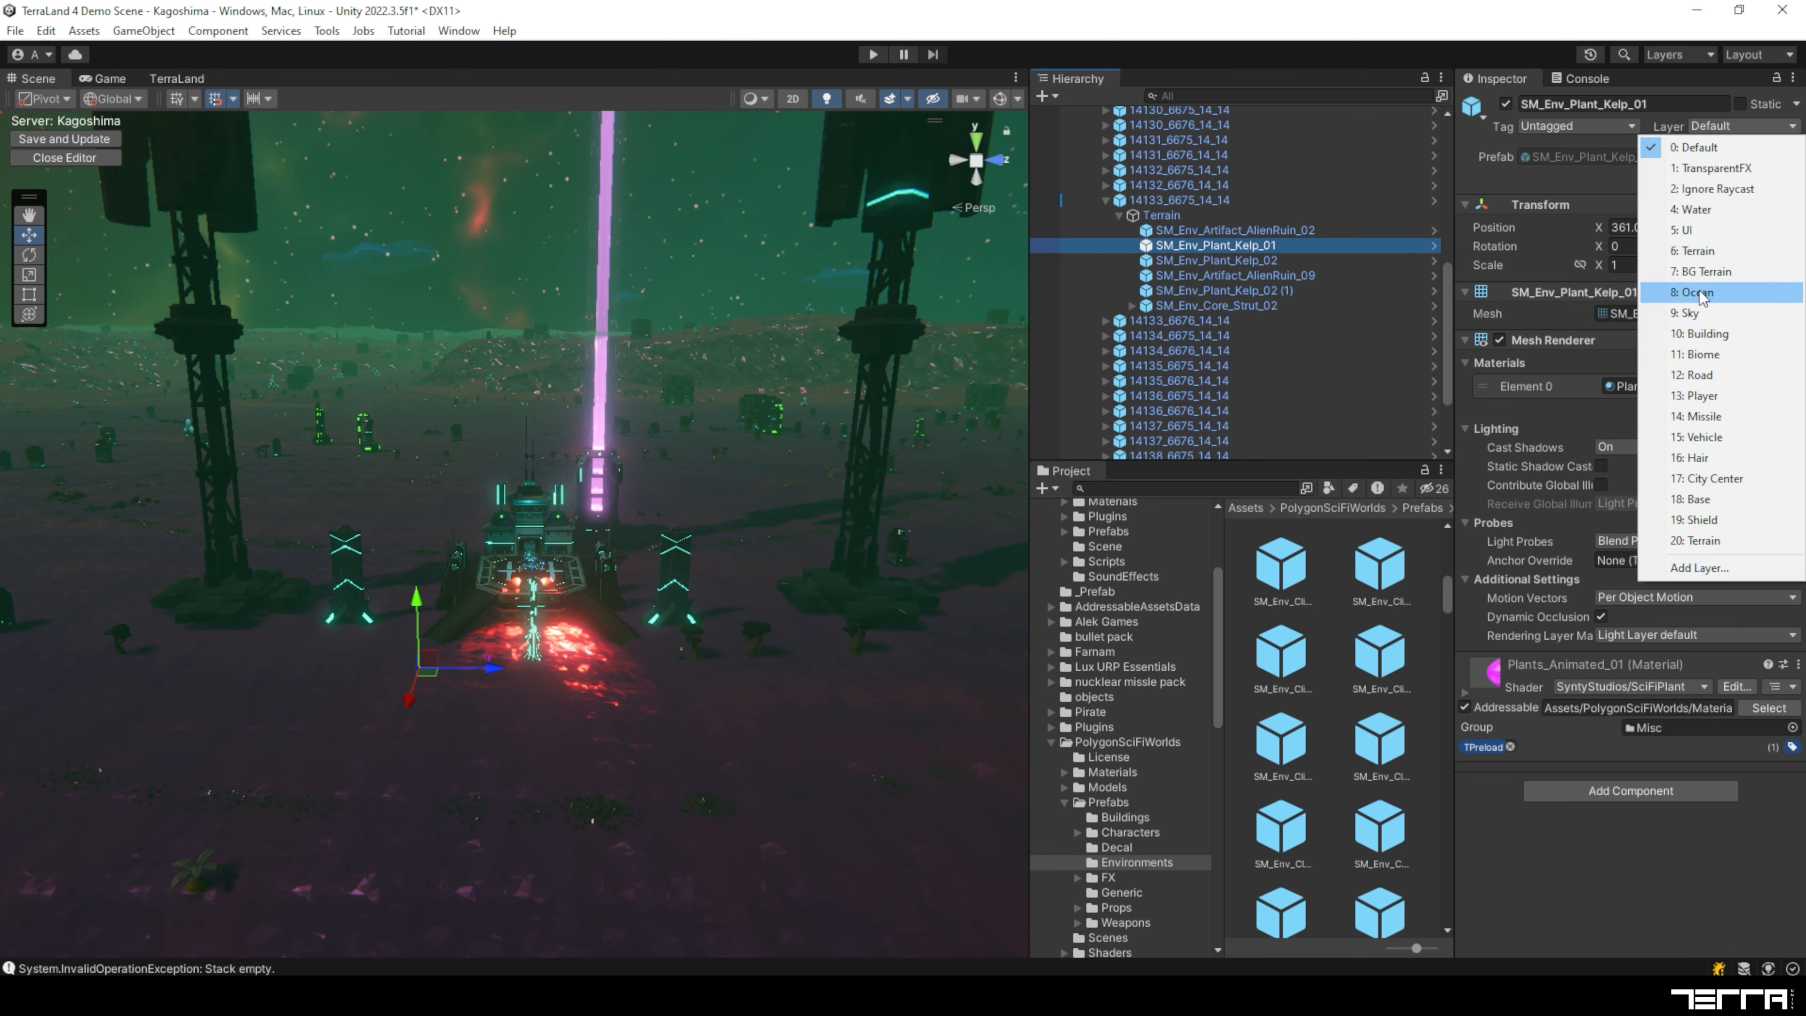
{"action": "left_click", "coordinate": [1700, 333]}
{"action": "left_click", "coordinate": [1218, 261]}
{"action": "left_click", "coordinate": [1733, 126]}
{"action": "left_click", "coordinate": [1700, 333]}
{"action": "left_click", "coordinate": [1282, 275]}
{"action": "left_click", "coordinate": [1252, 290]}
{"action": "left_click", "coordinate": [1697, 350]}
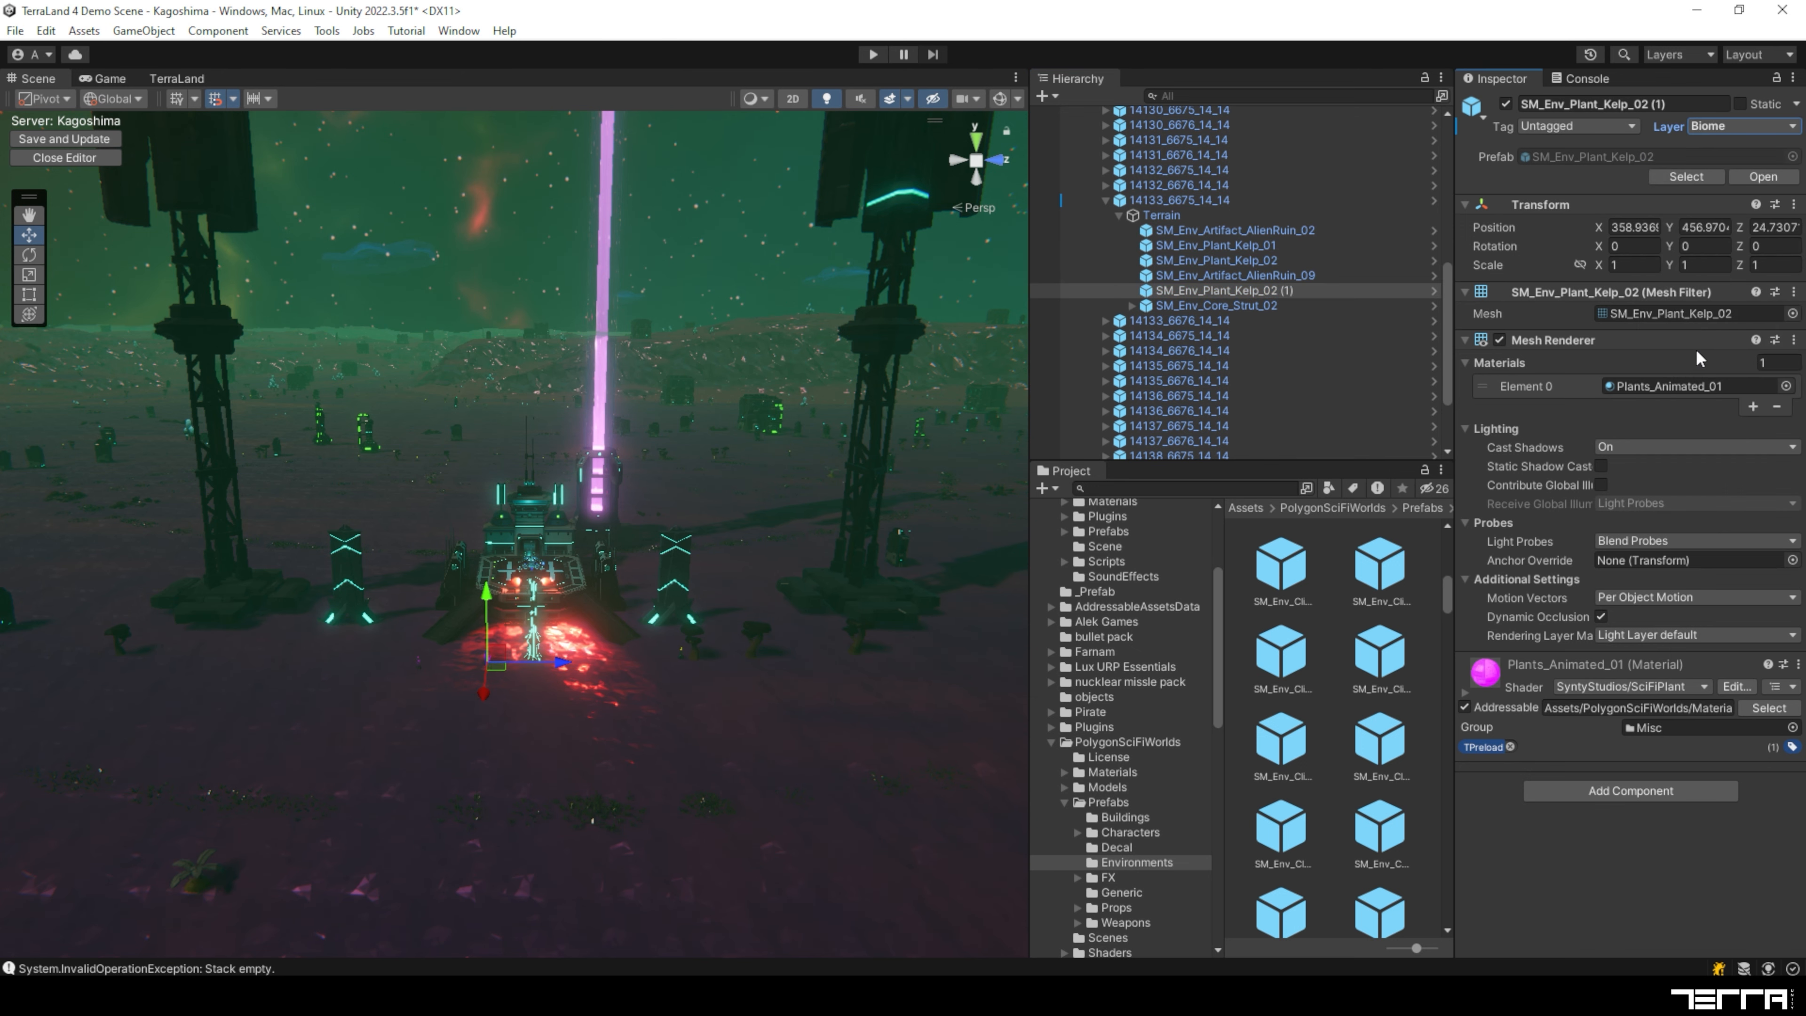
Step: Assign SM_Env_Artifact_AlienRuin_02 (1) and SM_Env_Core_Strut_02 (1) with its children, in tile 14133_6676_14_14, to the Building layer
{"action": "left_click", "coordinate": [1119, 215]}
{"action": "left_click", "coordinate": [1106, 200]}
{"action": "left_click", "coordinate": [1106, 215]}
{"action": "left_click", "coordinate": [1120, 230]}
{"action": "left_click", "coordinate": [1209, 246]}
{"action": "left_click", "coordinate": [1694, 128]}
{"action": "left_click", "coordinate": [1697, 335]}
{"action": "left_click", "coordinate": [1198, 261]}
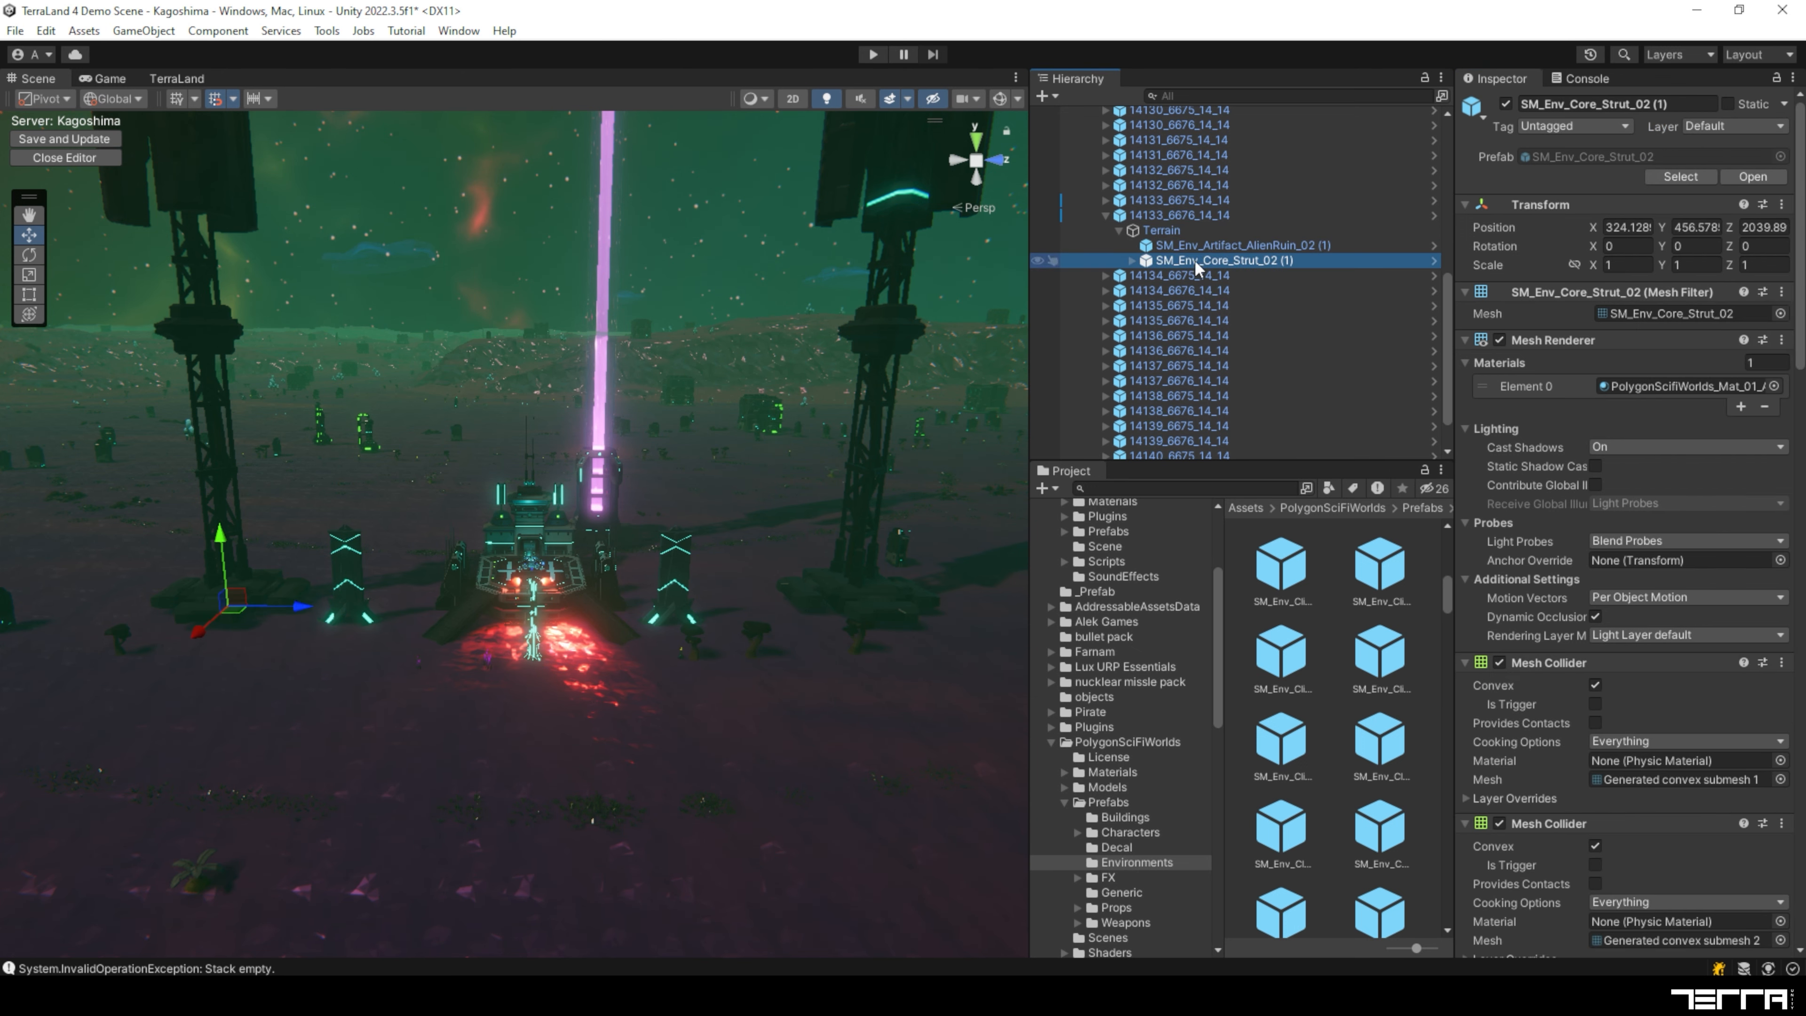
{"action": "left_click", "coordinate": [1713, 127]}
{"action": "left_click", "coordinate": [1697, 335]}
{"action": "left_click", "coordinate": [843, 535]}
Step: Collapse the edited tiles, the Kagoshima Fantasy Grid and the PrefabHandler in the hierarchy
{"action": "left_click", "coordinate": [1105, 215]}
{"action": "left_click", "coordinate": [1106, 200]}
{"action": "left_click", "coordinate": [1139, 215]}
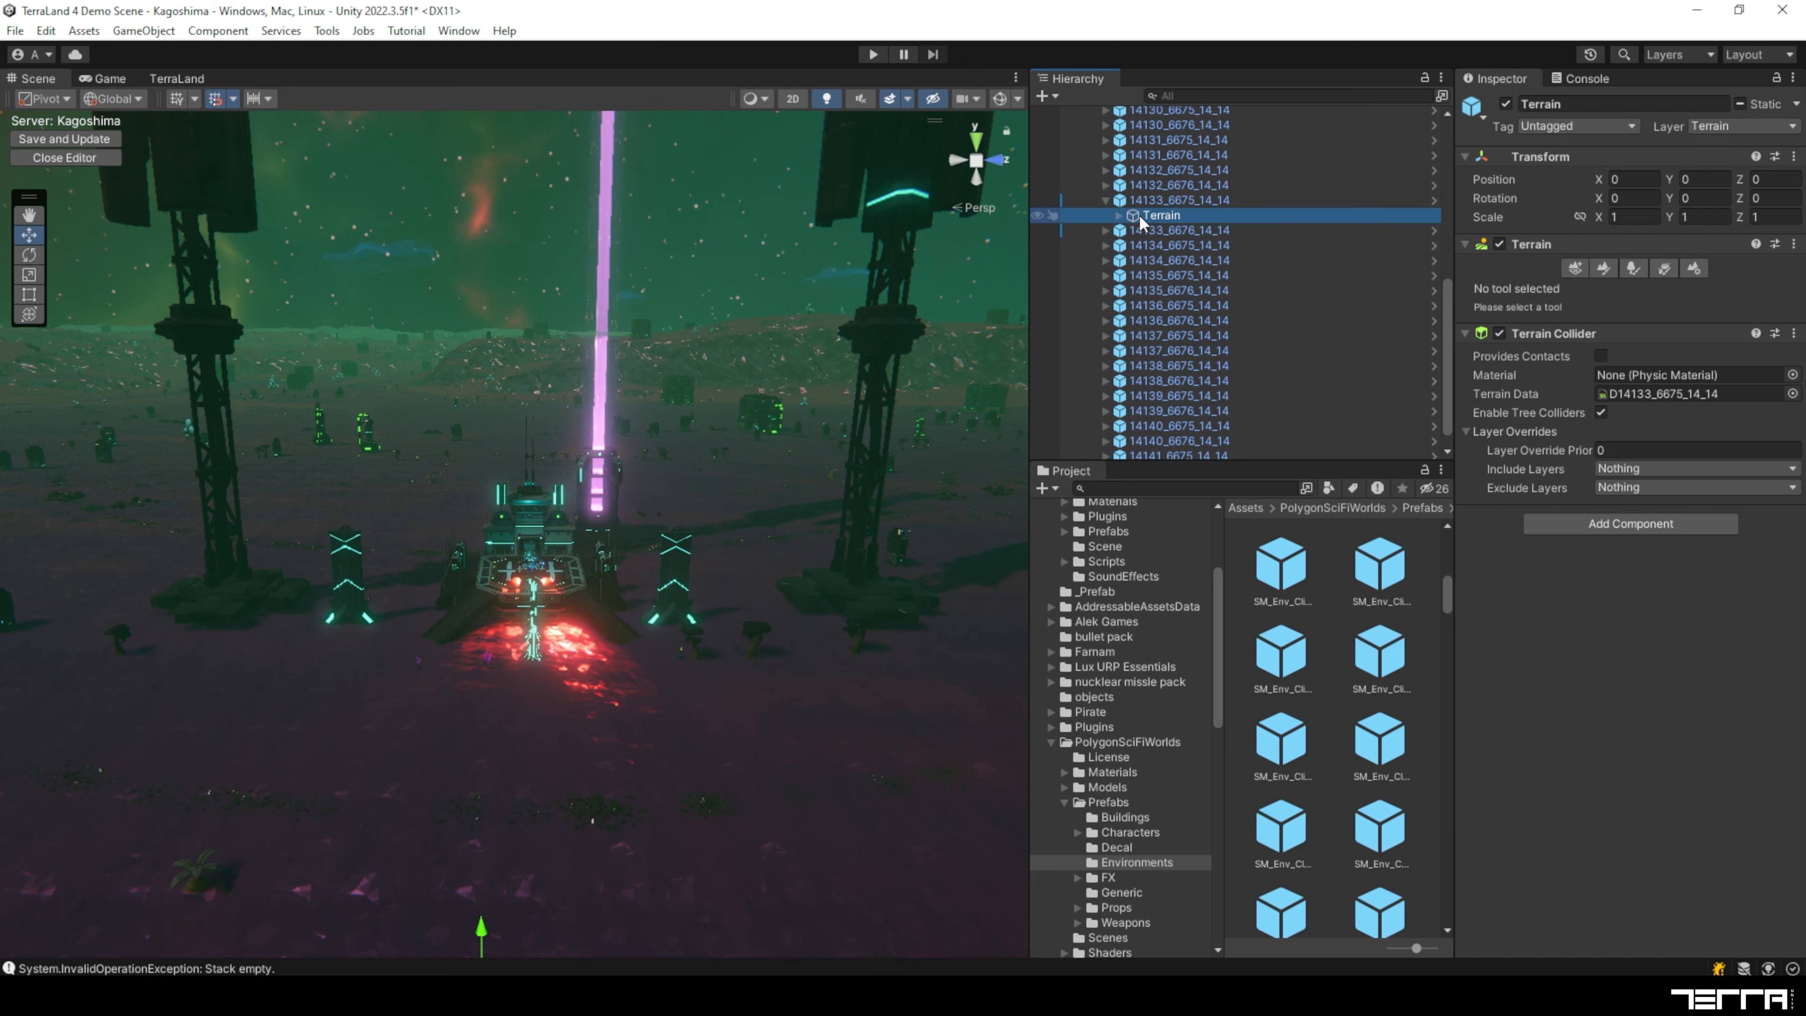
{"action": "scroll", "coordinate": [1138, 215], "scroll_direction": "up", "scroll_amount": 9}
{"action": "left_click", "coordinate": [1093, 340]}
{"action": "left_click", "coordinate": [1079, 325]}
Step: Review the TerrainStreamer's layer streaming settings, and locate the Terrain of tile 14133_6675_14_14 under the PrefabHandler
{"action": "left_click", "coordinate": [1145, 204]}
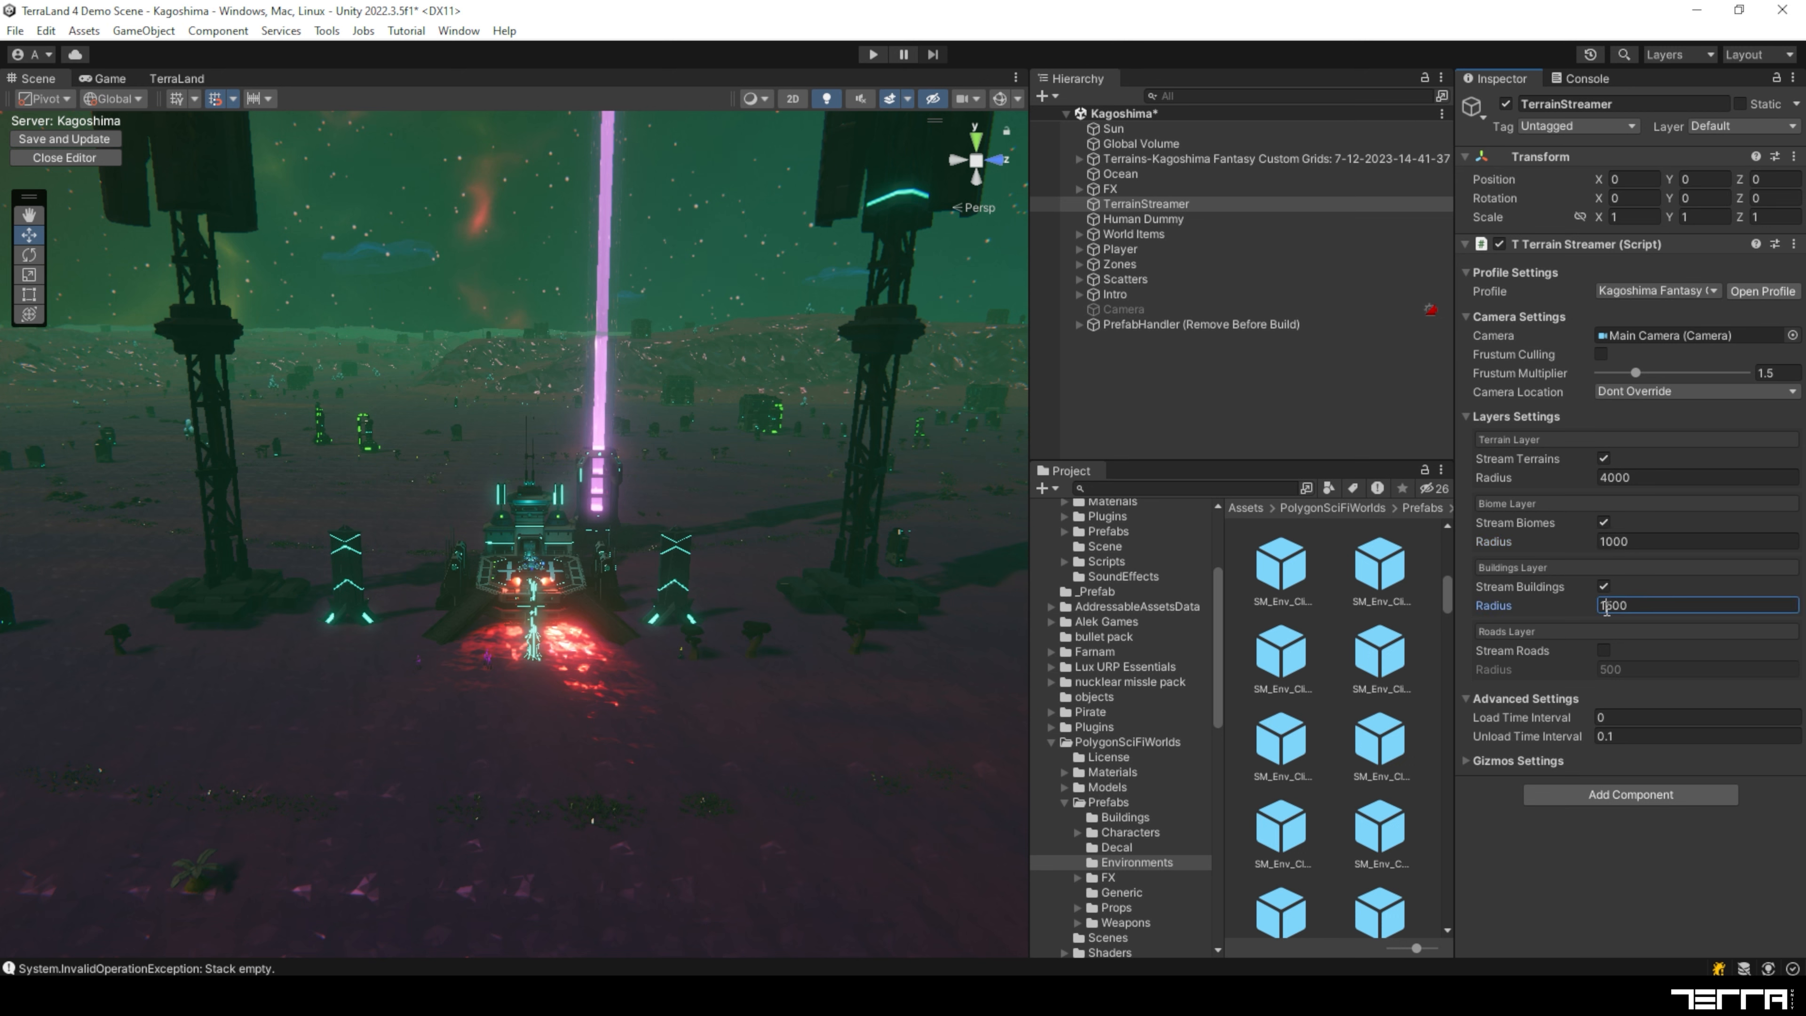
{"action": "left_click", "coordinate": [1079, 325]}
{"action": "scroll", "coordinate": [1133, 355], "scroll_direction": "down", "scroll_amount": 9}
{"action": "scroll", "coordinate": [1149, 307], "scroll_direction": "up", "scroll_amount": 7}
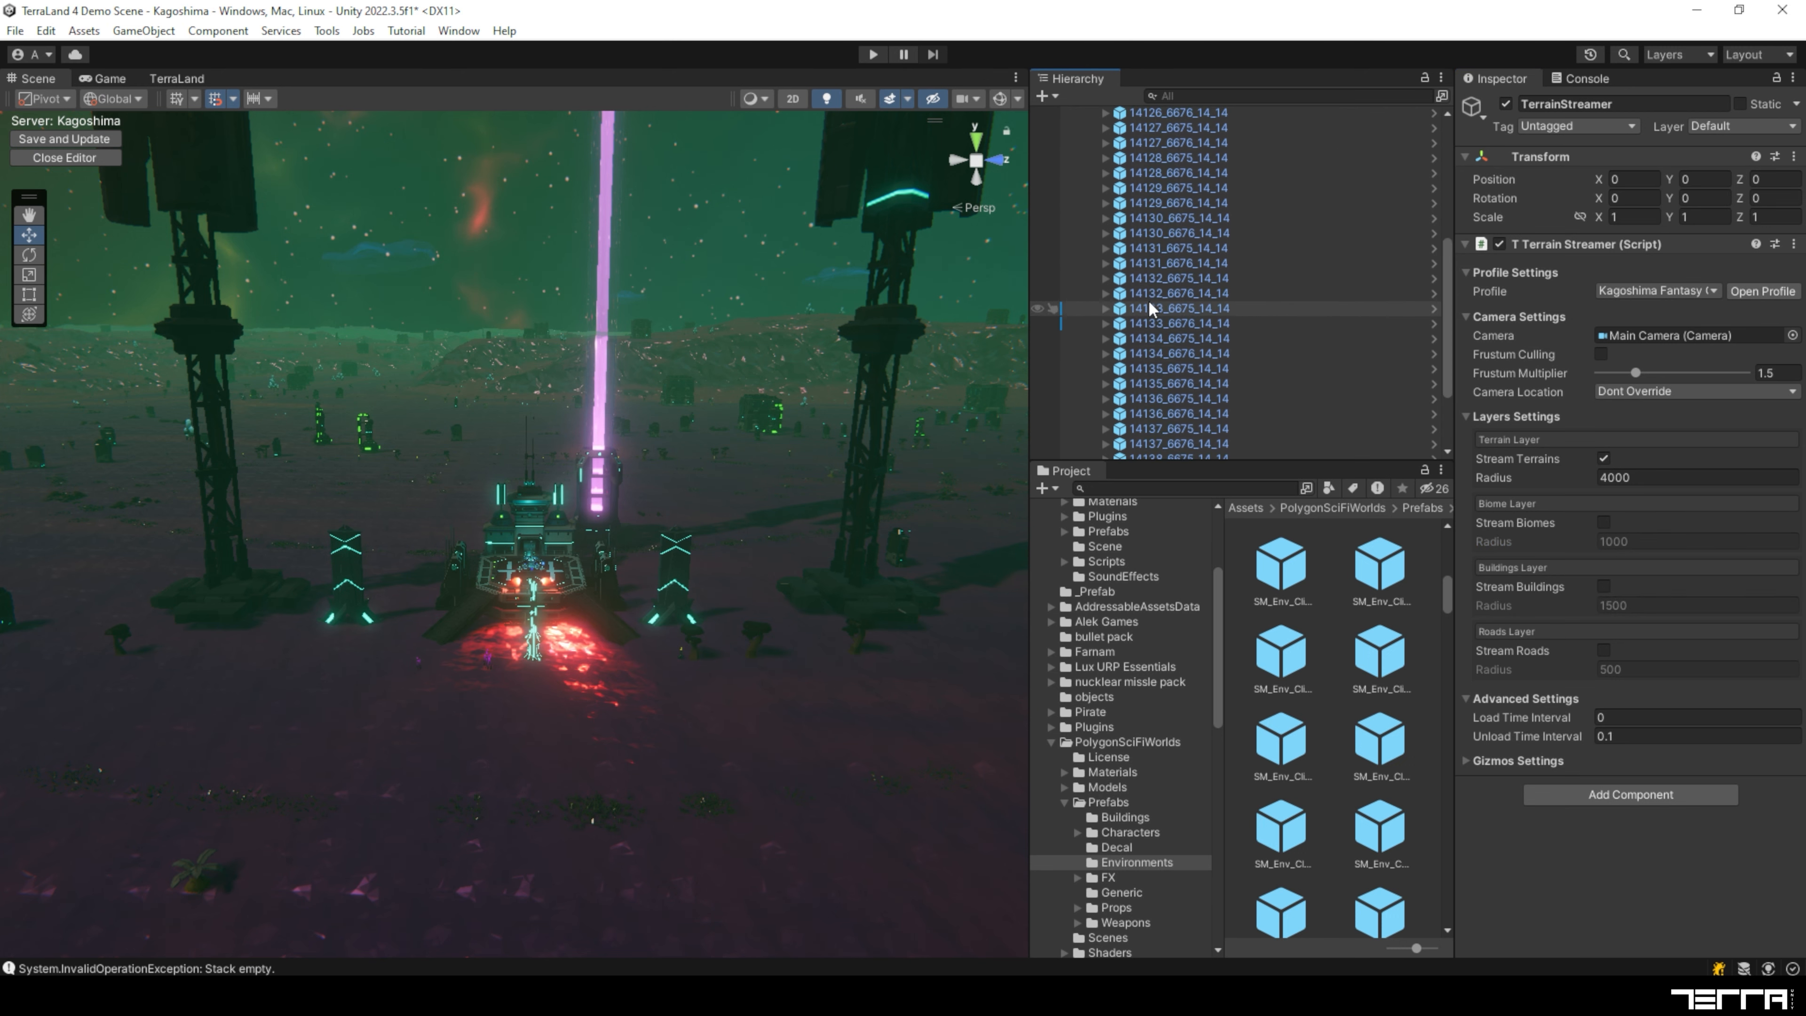
{"action": "left_click", "coordinate": [1093, 220]}
{"action": "left_click", "coordinate": [1114, 324]}
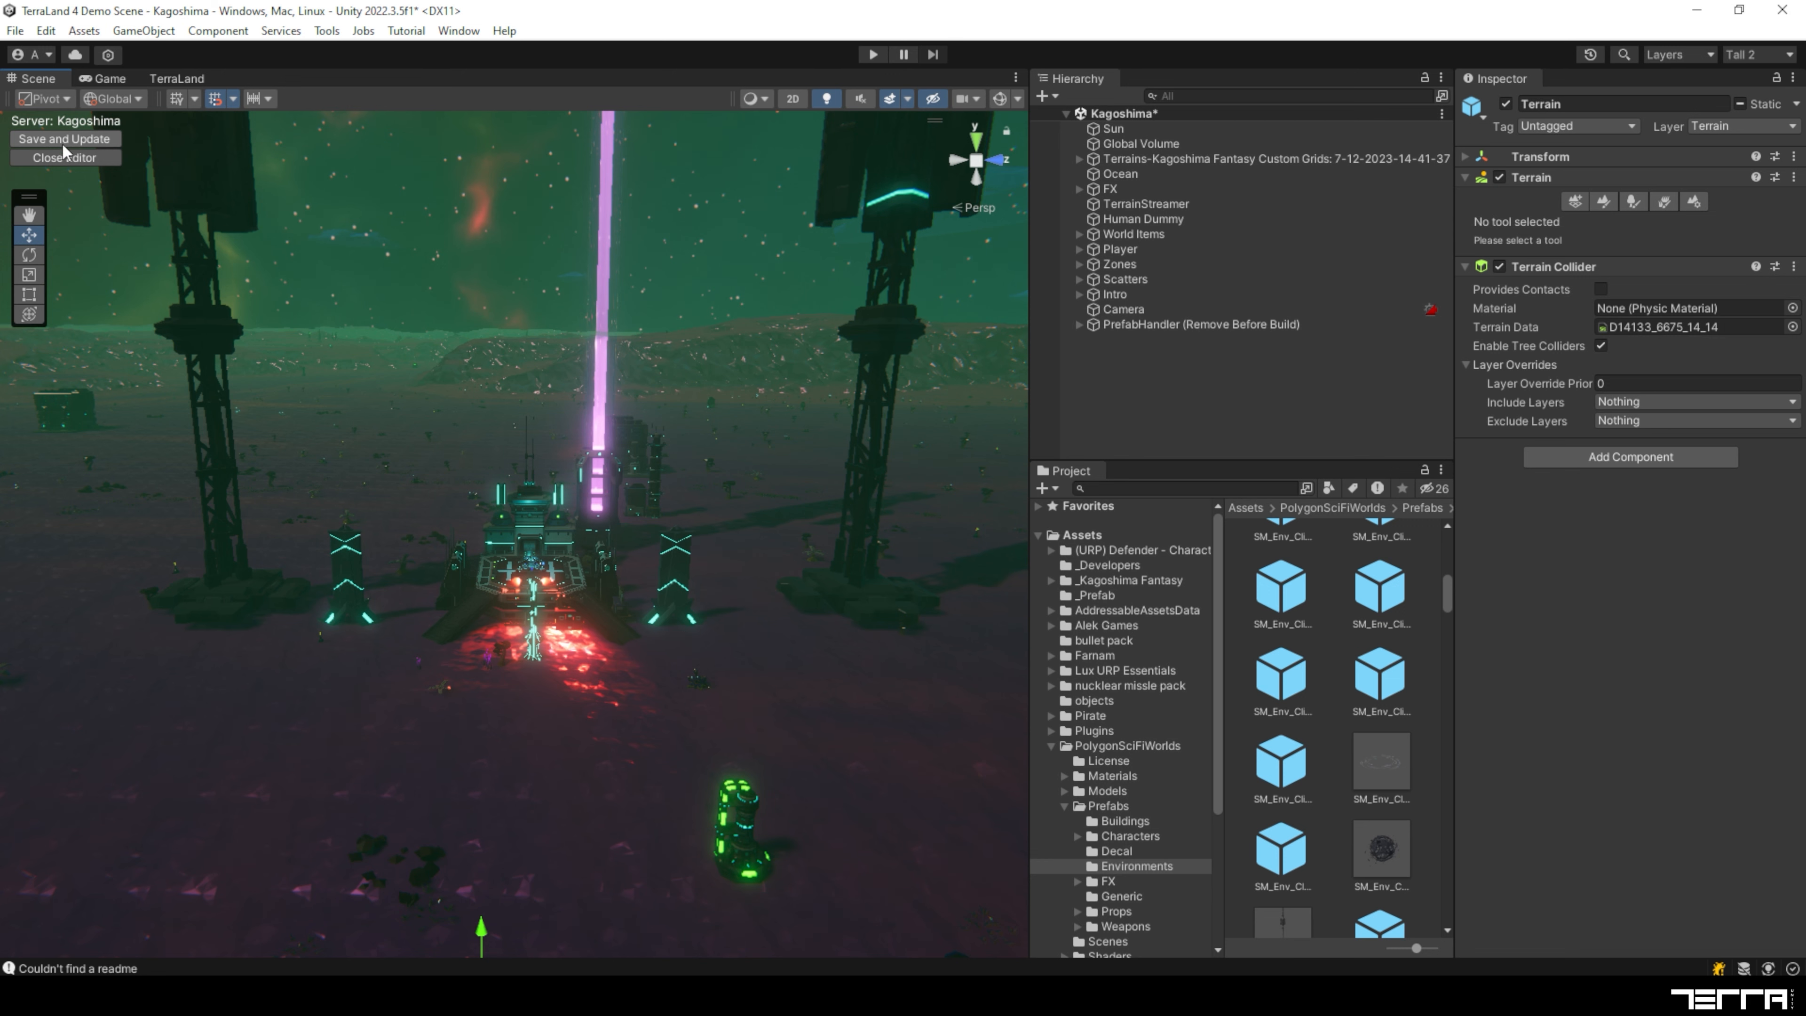
Step: Close the current tile editor, and deactivate and reactivate the Scatters object to refresh the scattered props
{"action": "left_click", "coordinate": [64, 158]}
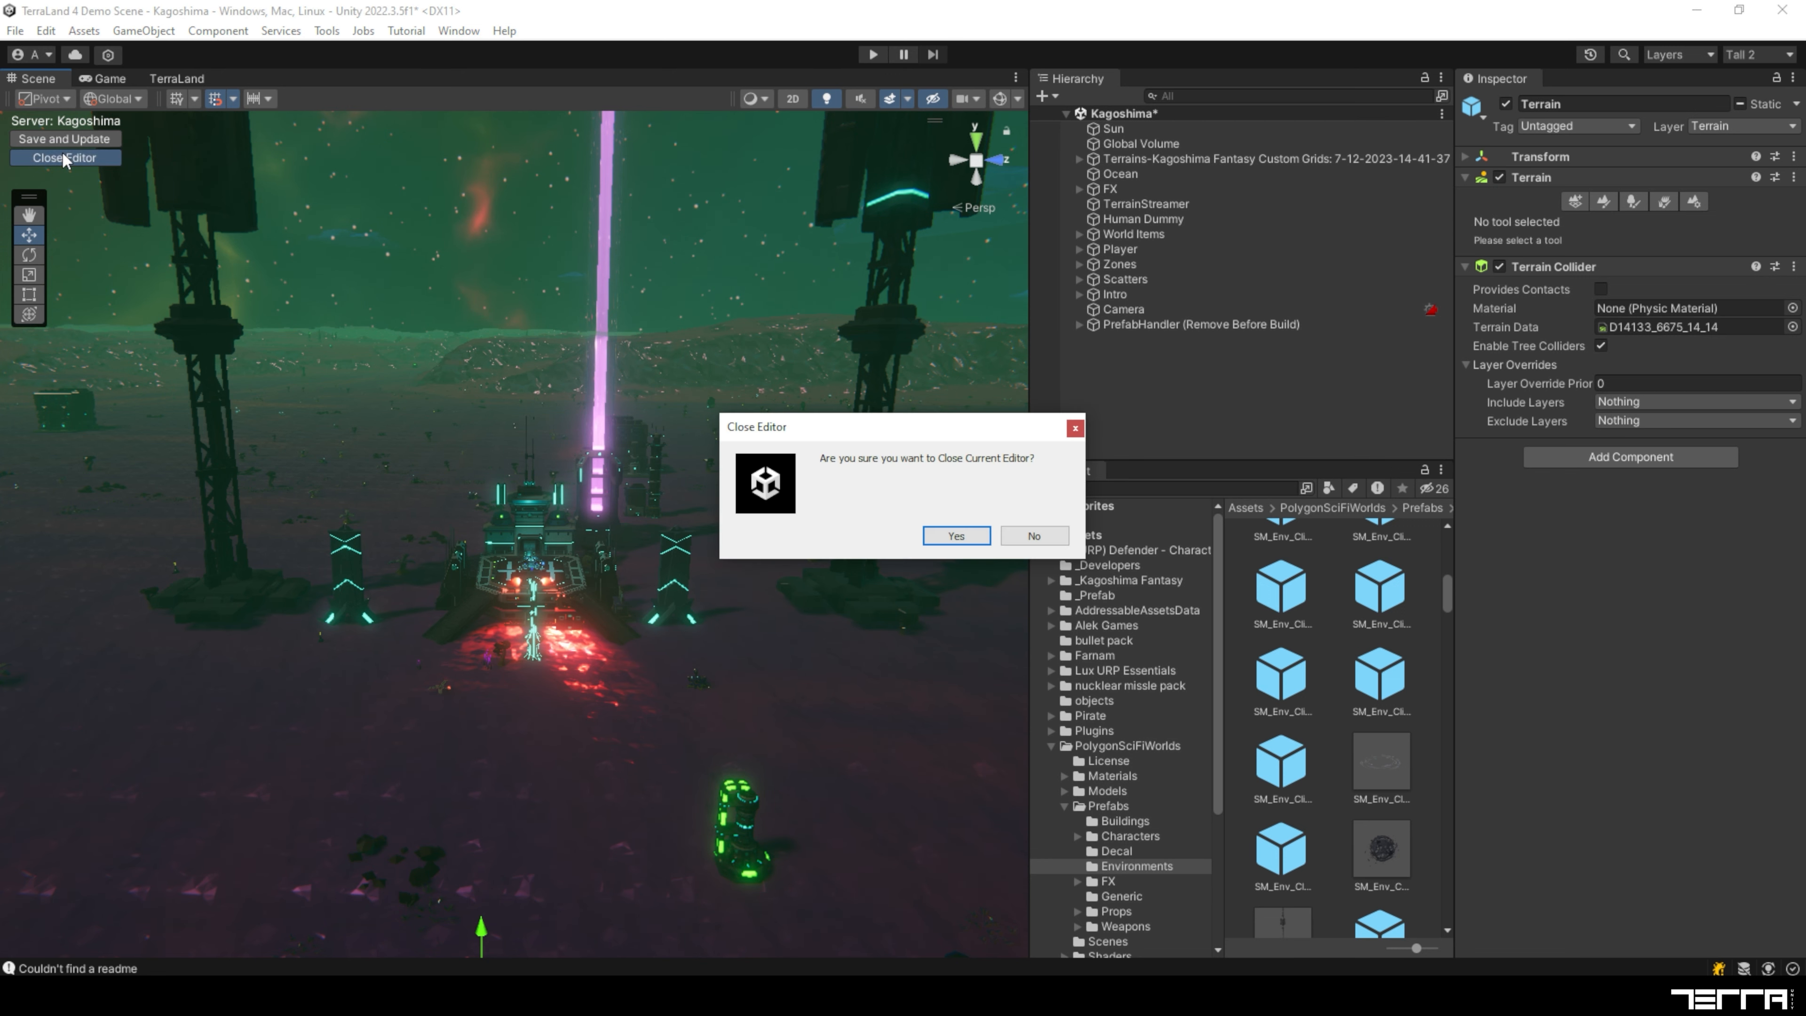
{"action": "left_click", "coordinate": [953, 537]}
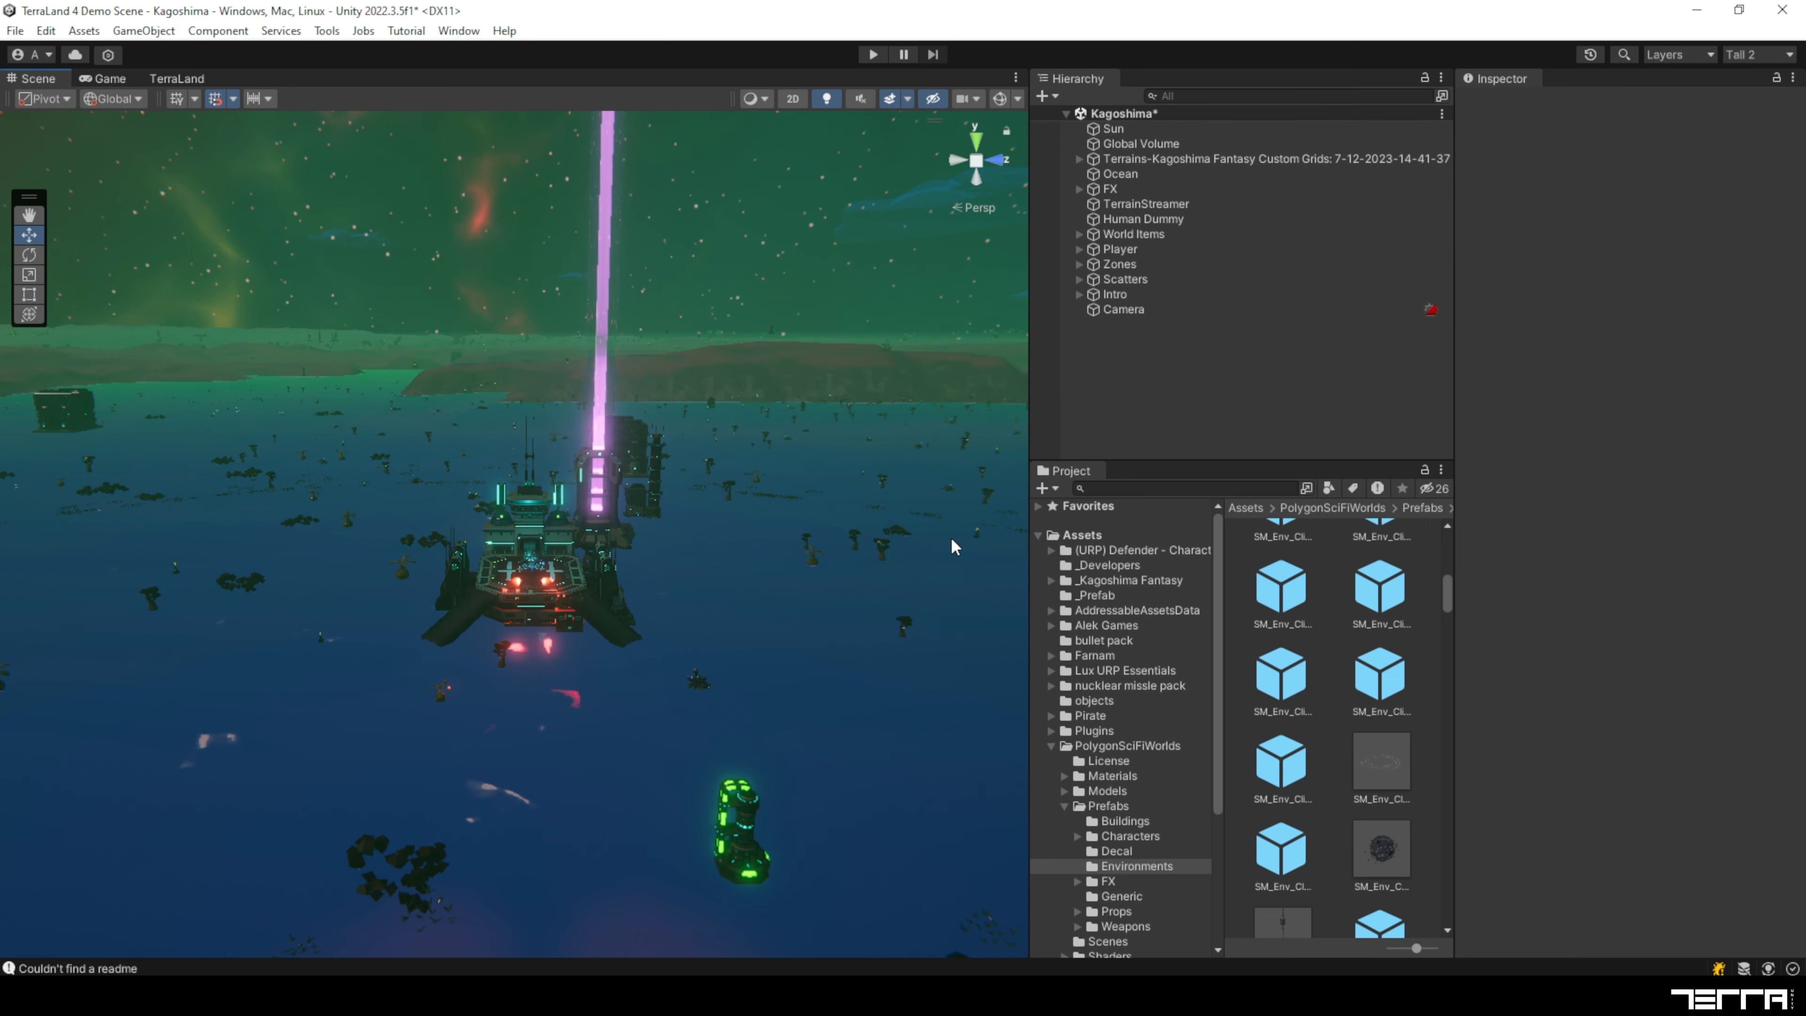
{"action": "right_click_drag", "start_coordinate": [529, 470], "coordinate": [568, 468]}
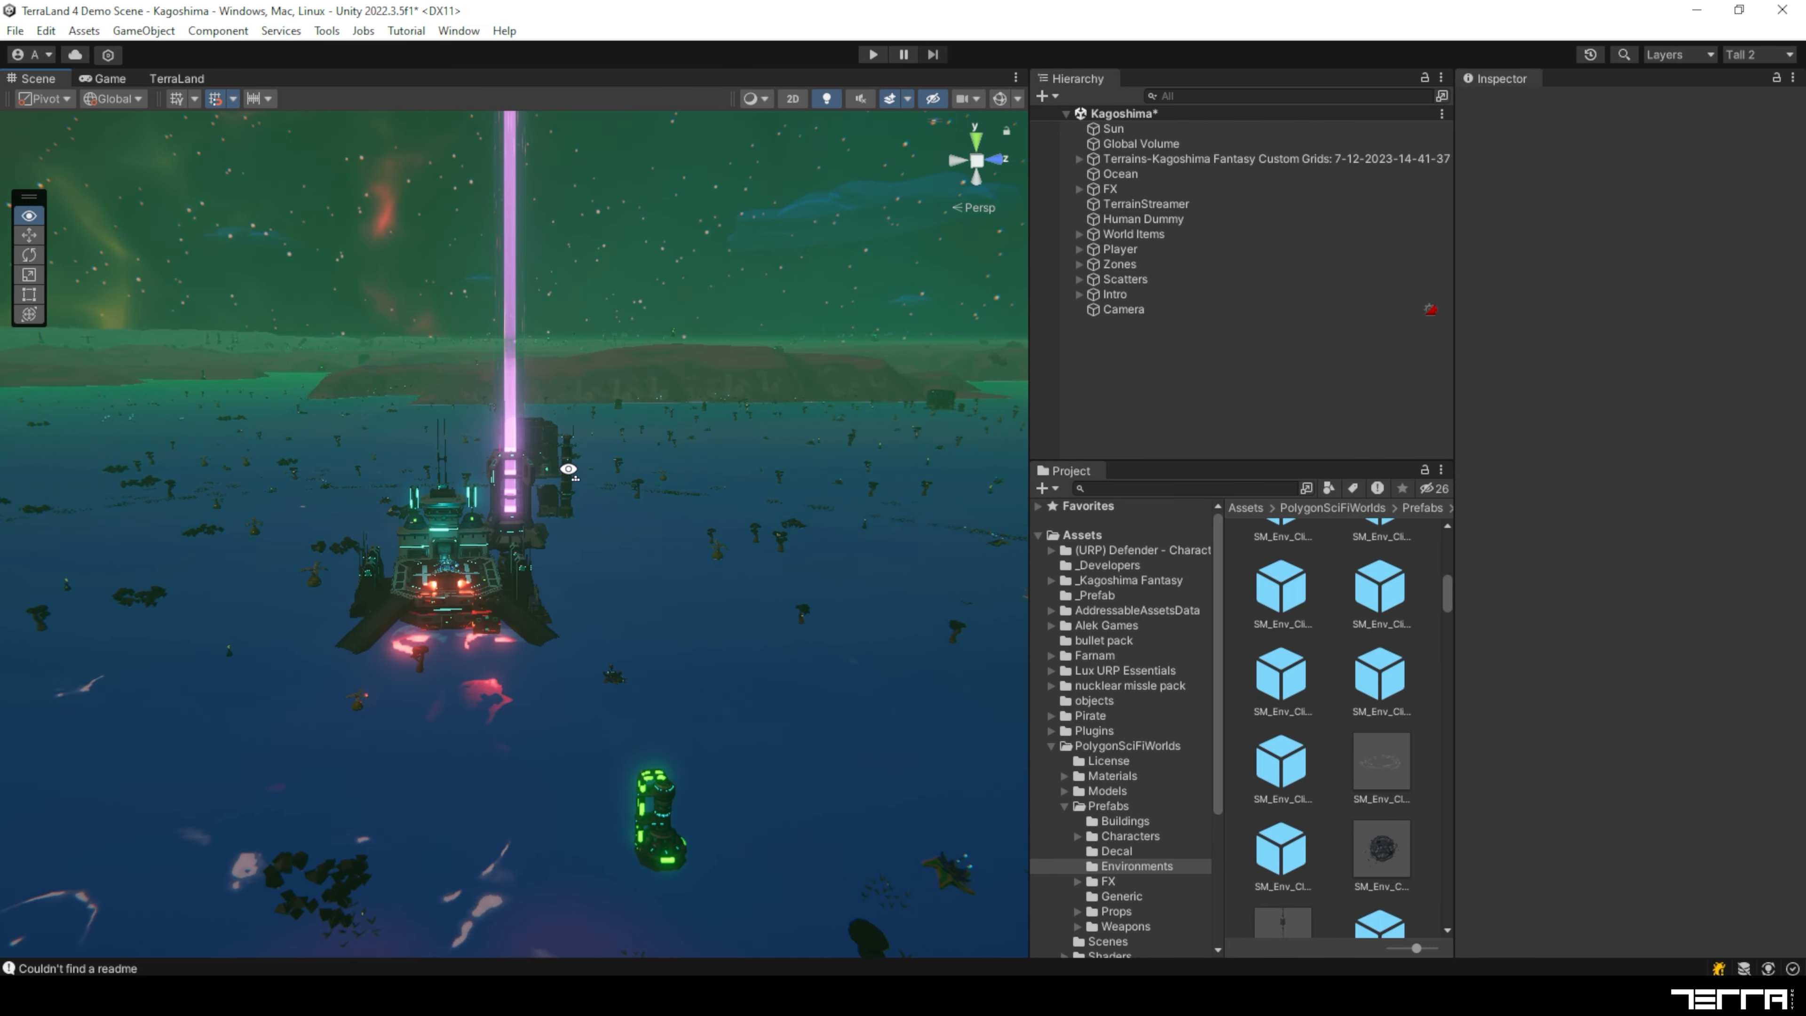
{"action": "left_click", "coordinate": [1125, 279]}
{"action": "left_click", "coordinate": [1506, 104]}
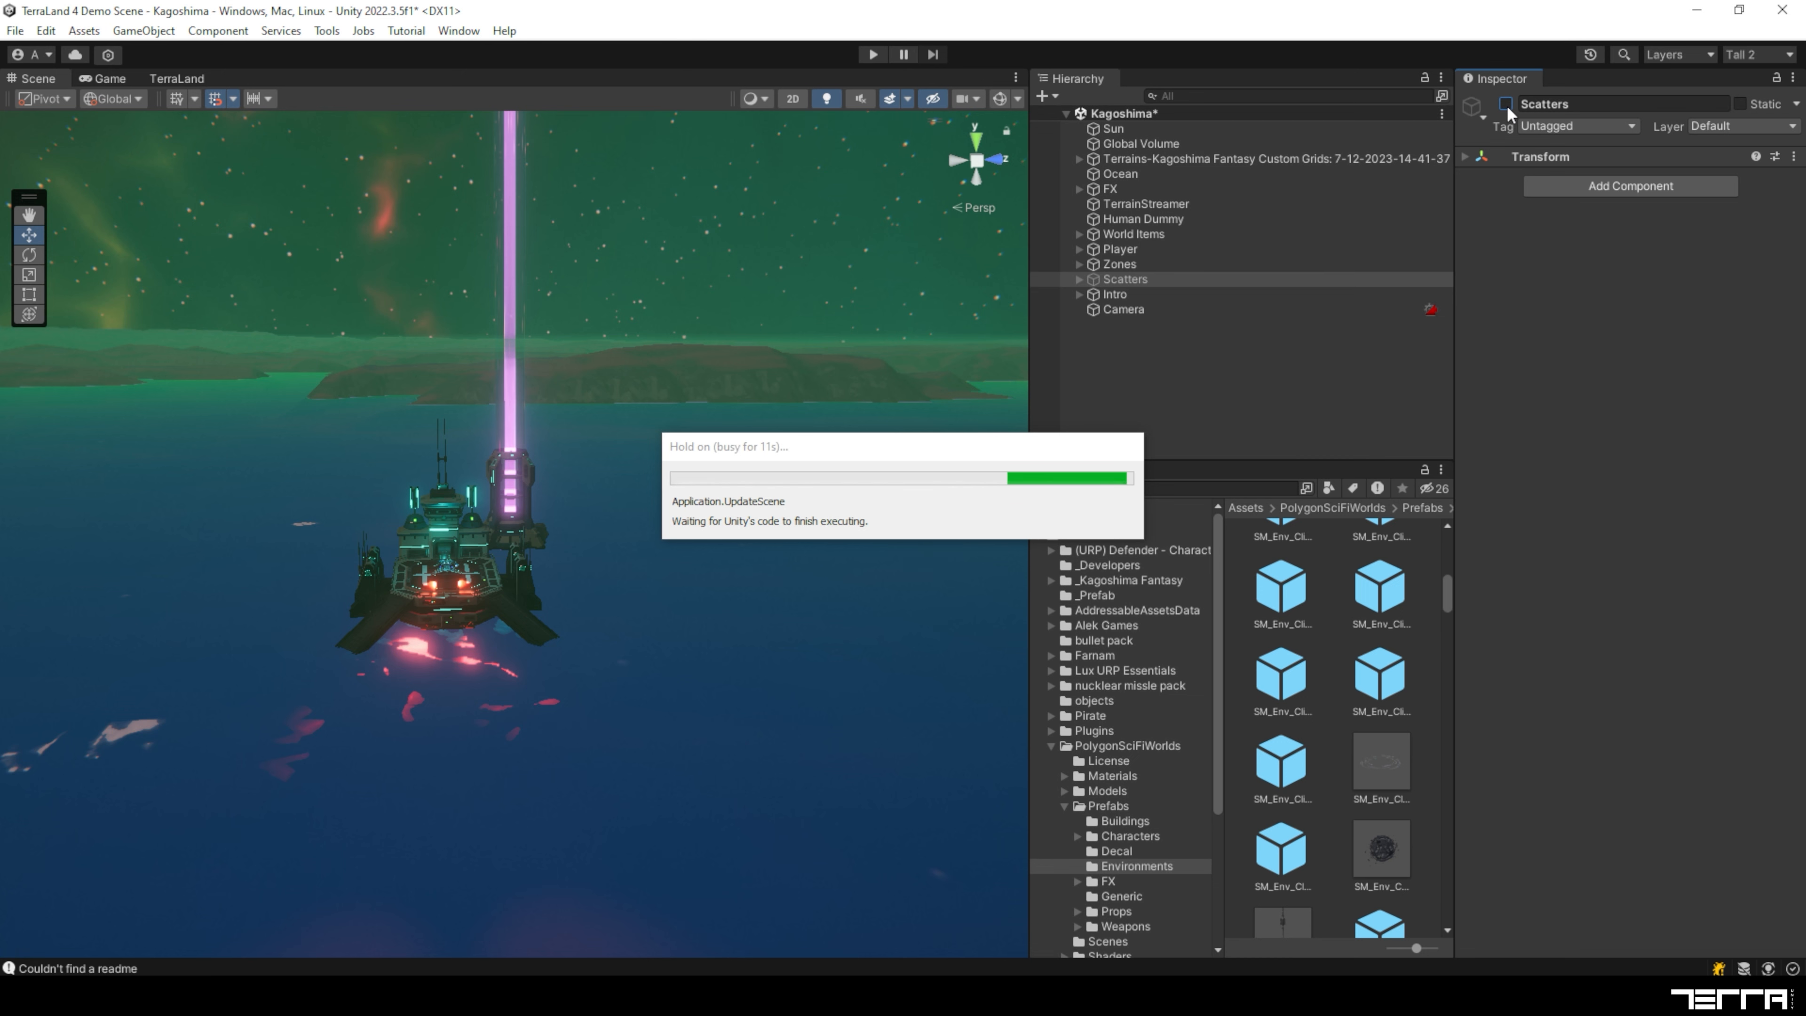
{"action": "left_click", "coordinate": [1506, 104]}
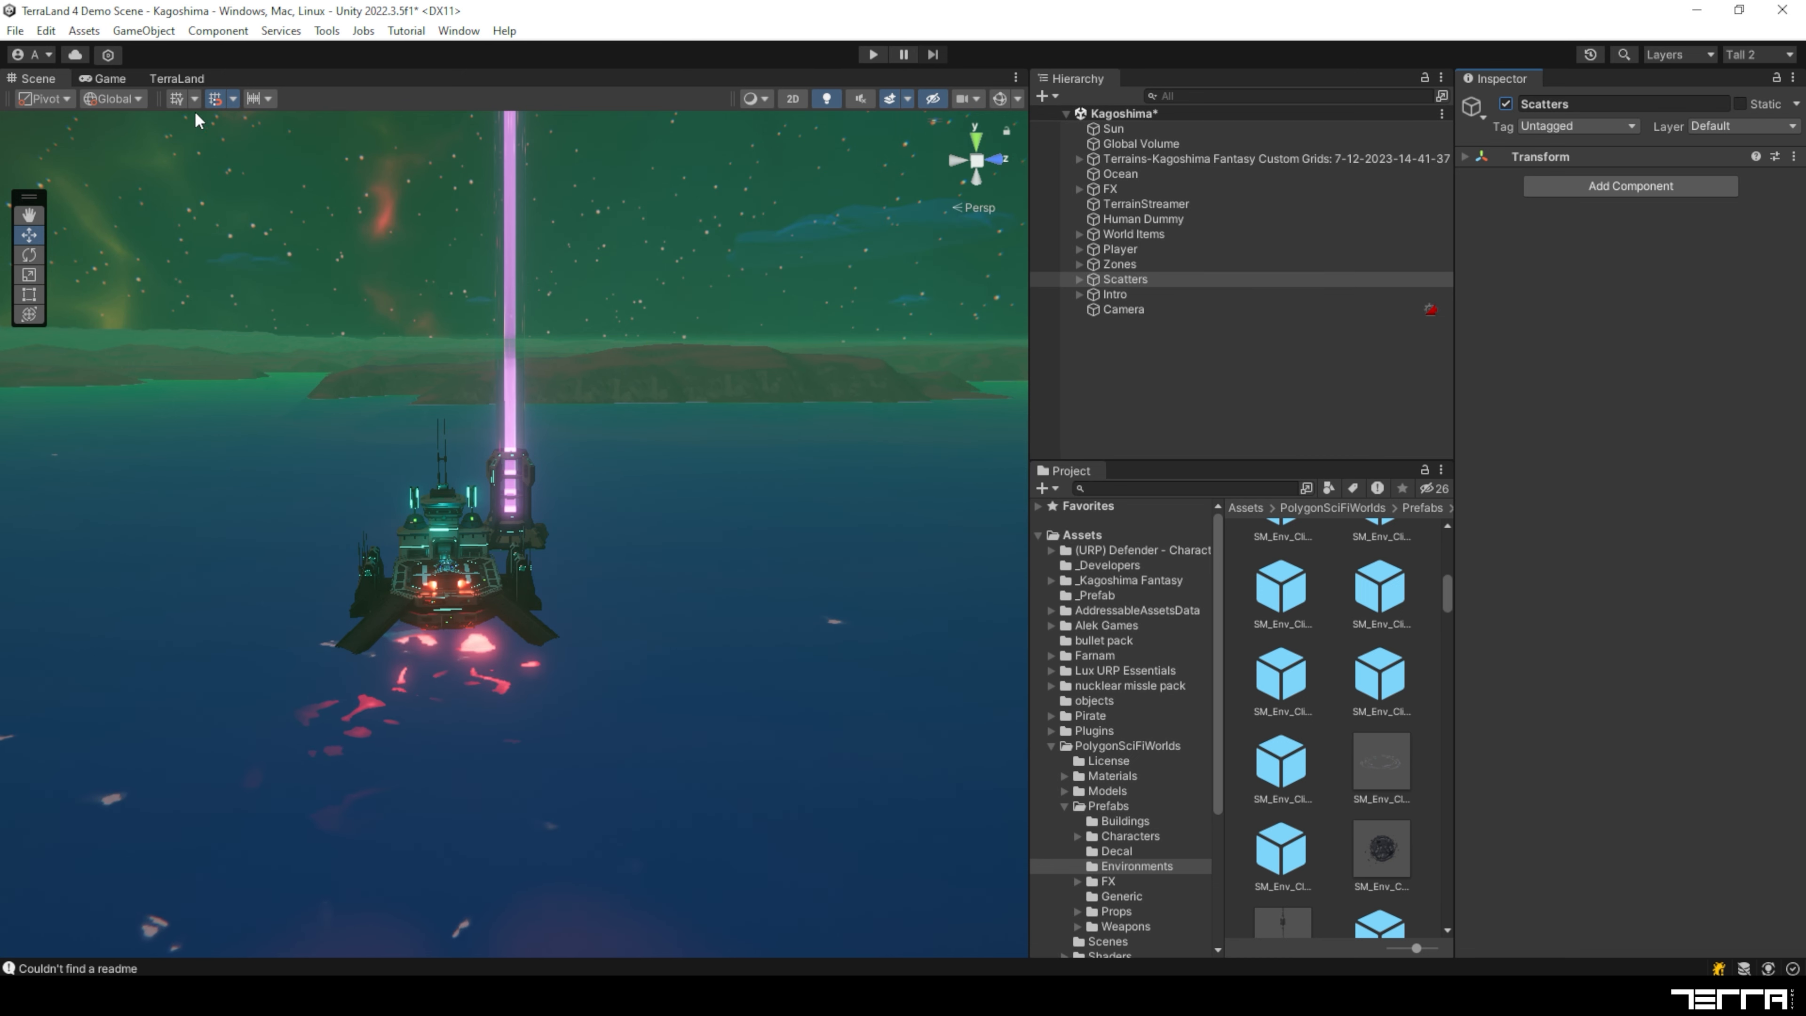
Step: Reopen the selected map tiles of the Kagoshima Fantasy Grid for editing and inspect the loaded area around the ship
{"action": "left_click", "coordinate": [171, 79]}
{"action": "left_click", "coordinate": [296, 98]}
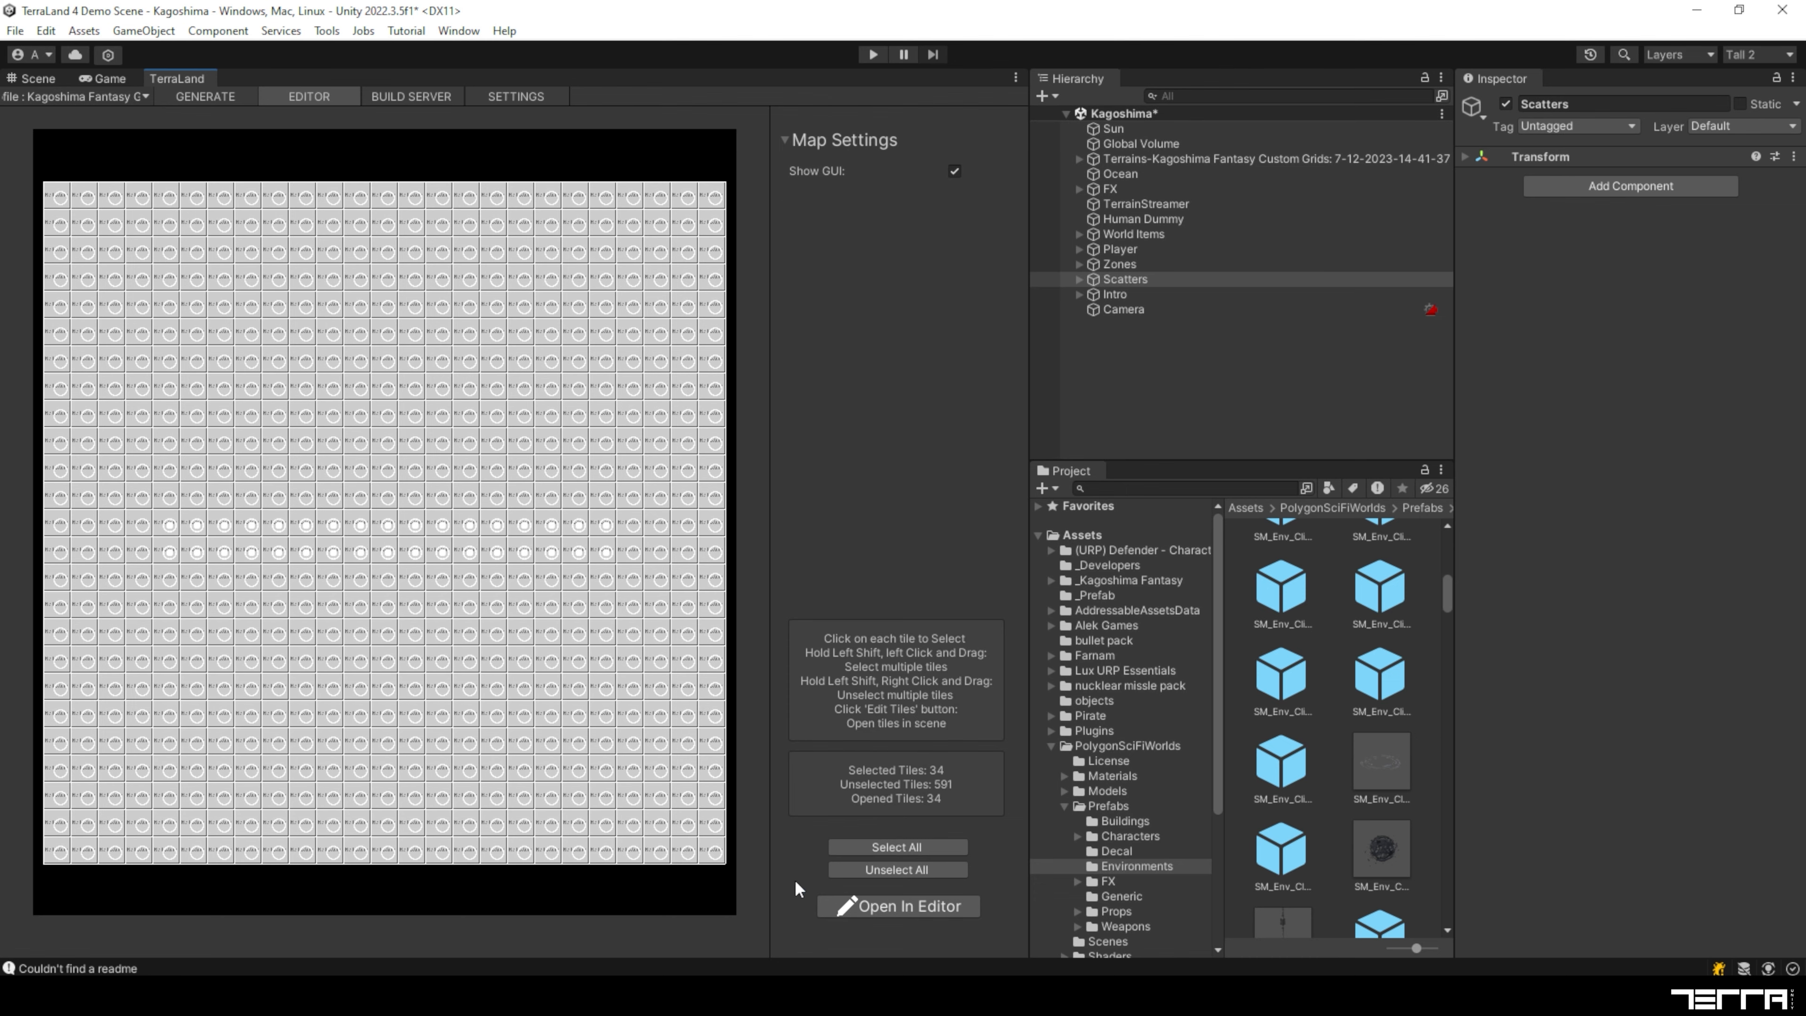
{"action": "left_click", "coordinate": [853, 906]}
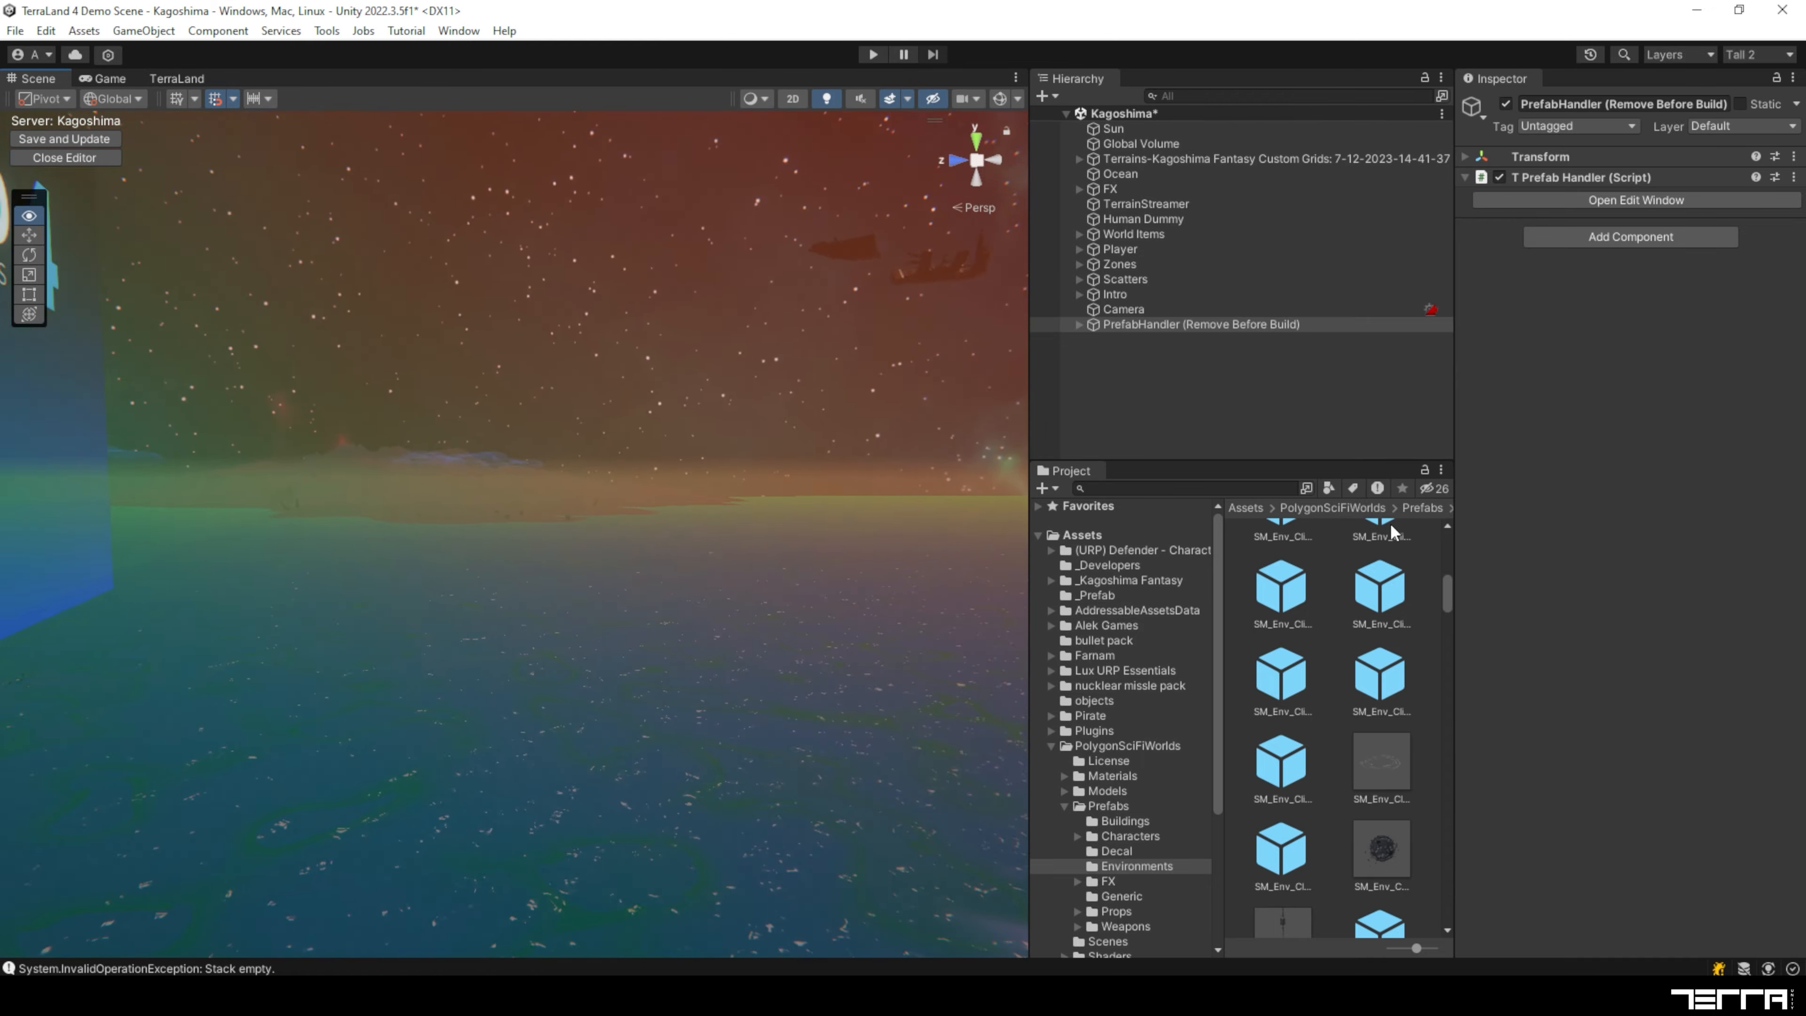
{"action": "key", "text": "w"}
{"action": "right_click_drag", "start_coordinate": [1391, 532], "coordinate": [511, 514]}
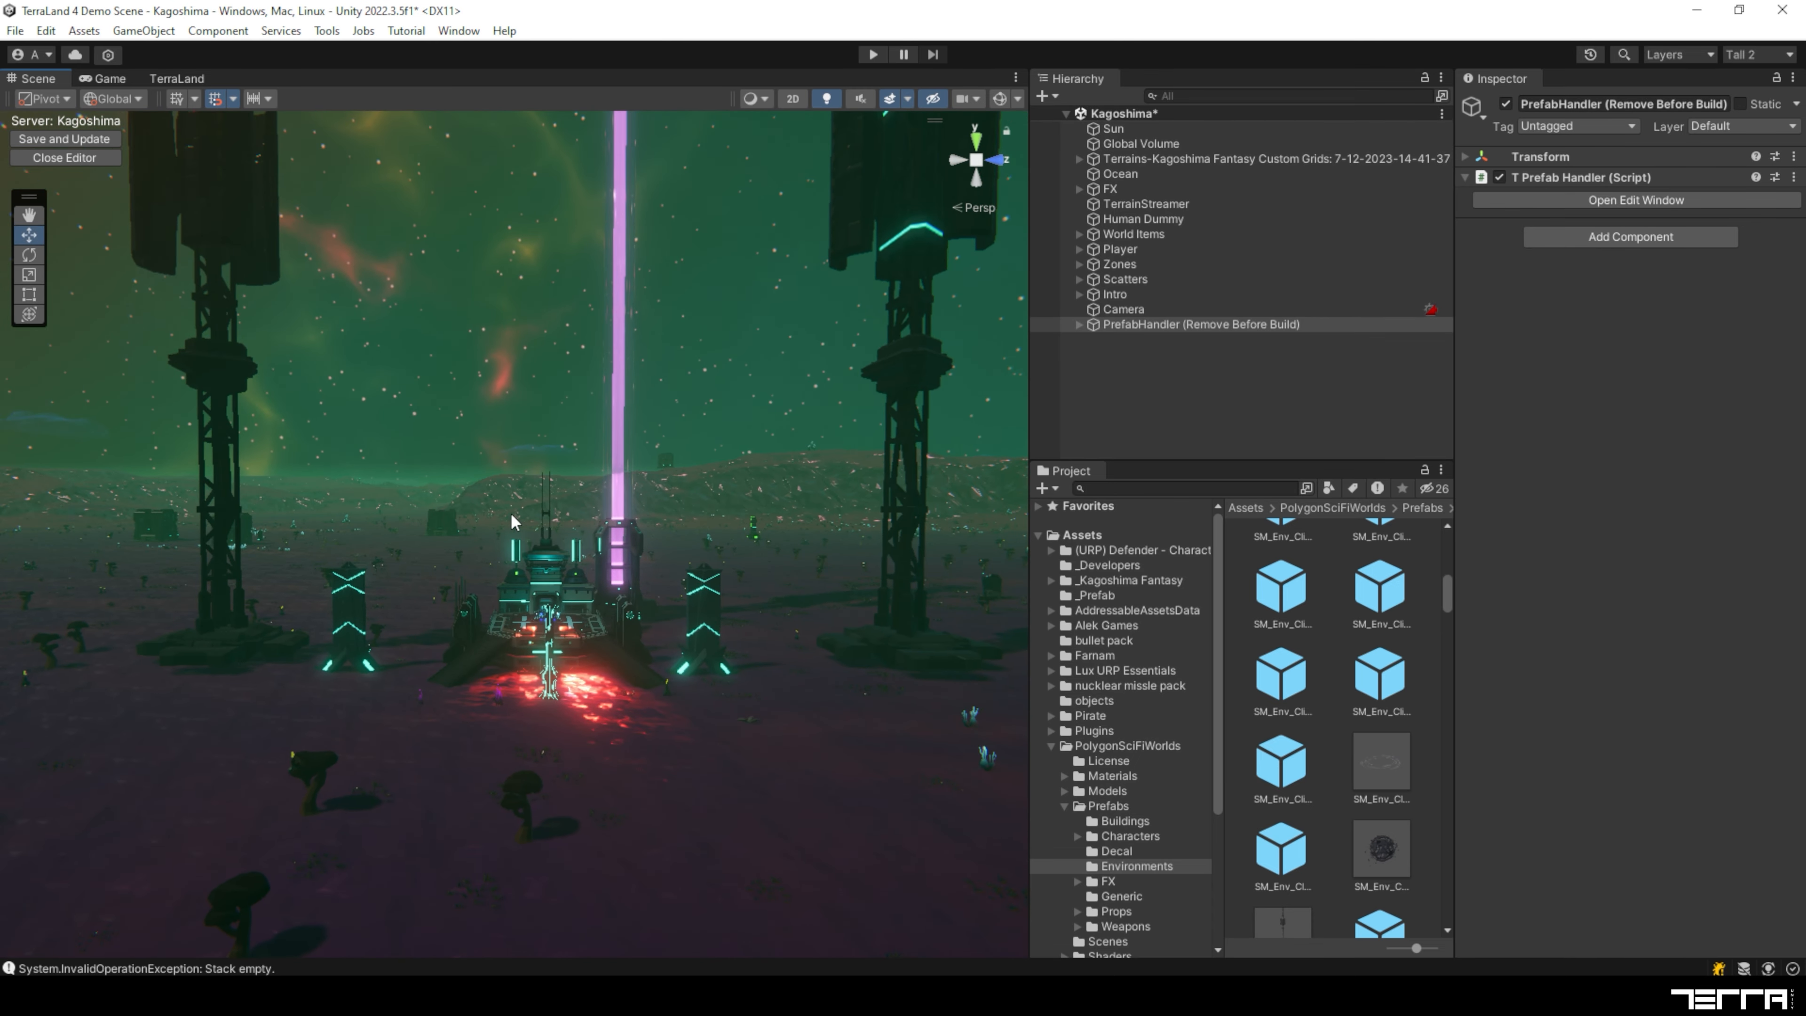
Step: Close the reopened tile editor and switch the Scatters object off and on again
{"action": "left_click", "coordinate": [64, 157]}
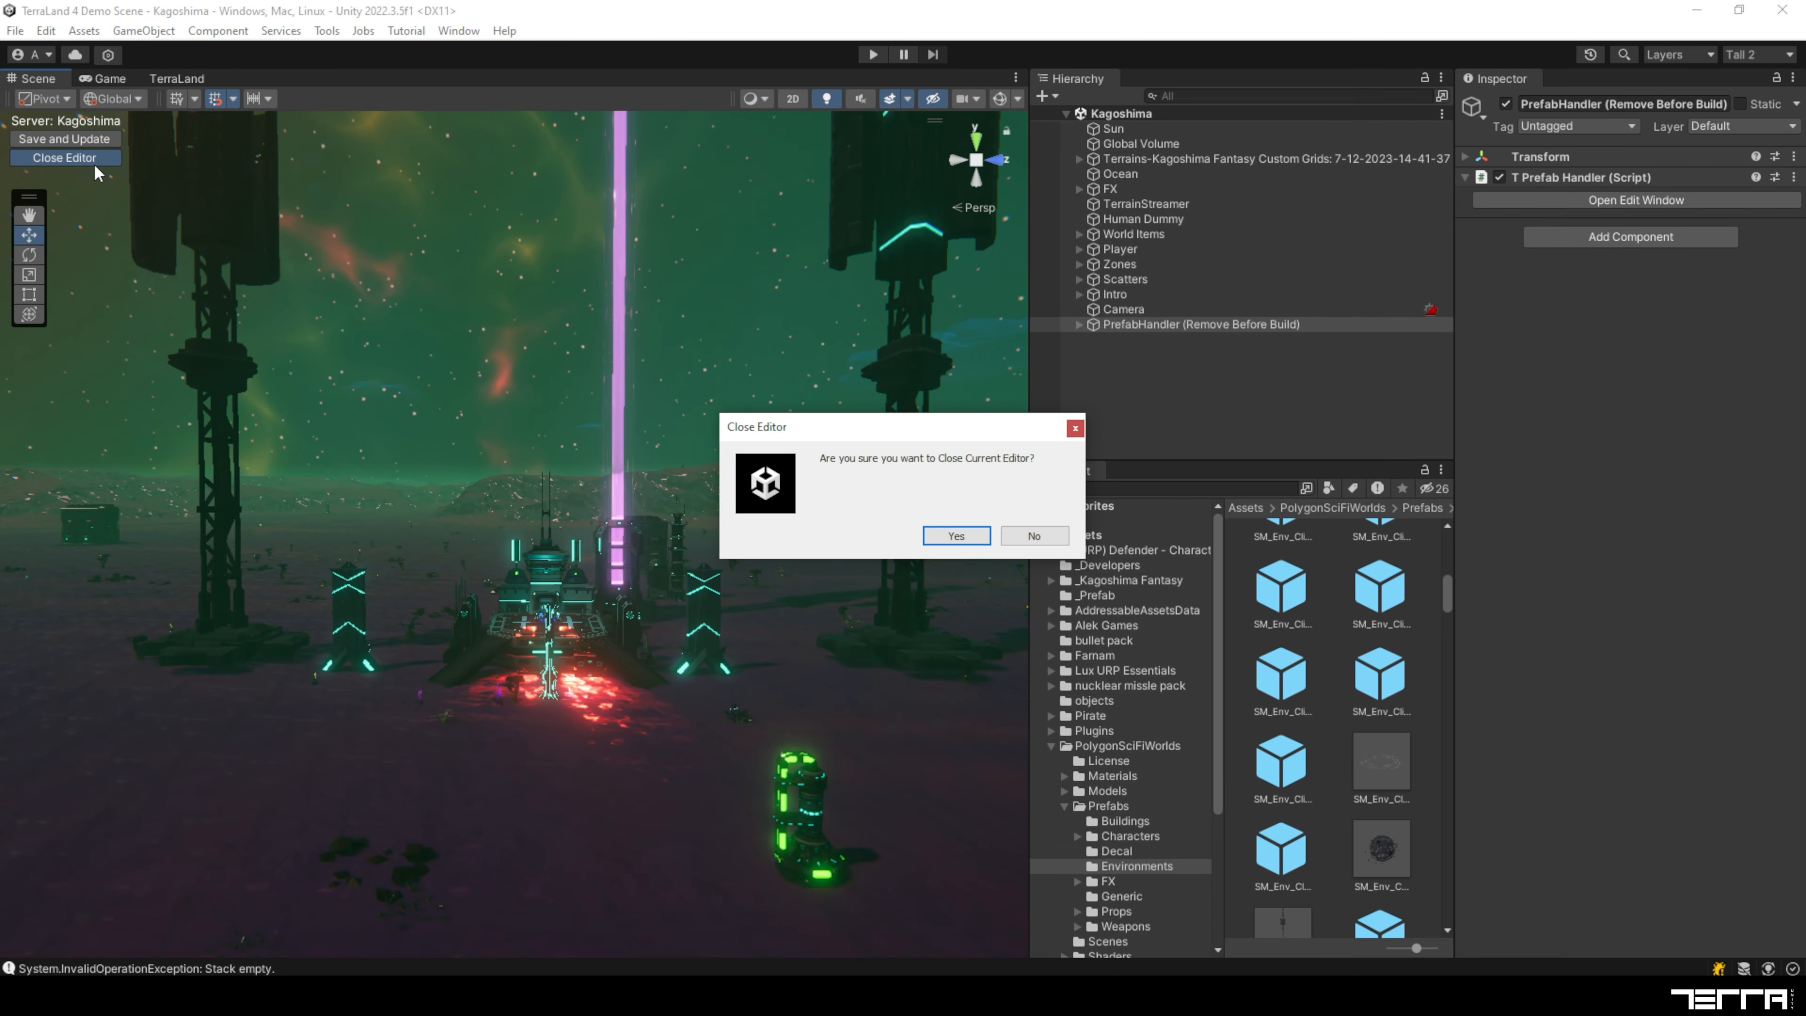
{"action": "left_click", "coordinate": [940, 533]}
{"action": "left_click", "coordinate": [1113, 281]}
{"action": "left_click", "coordinate": [1505, 104]}
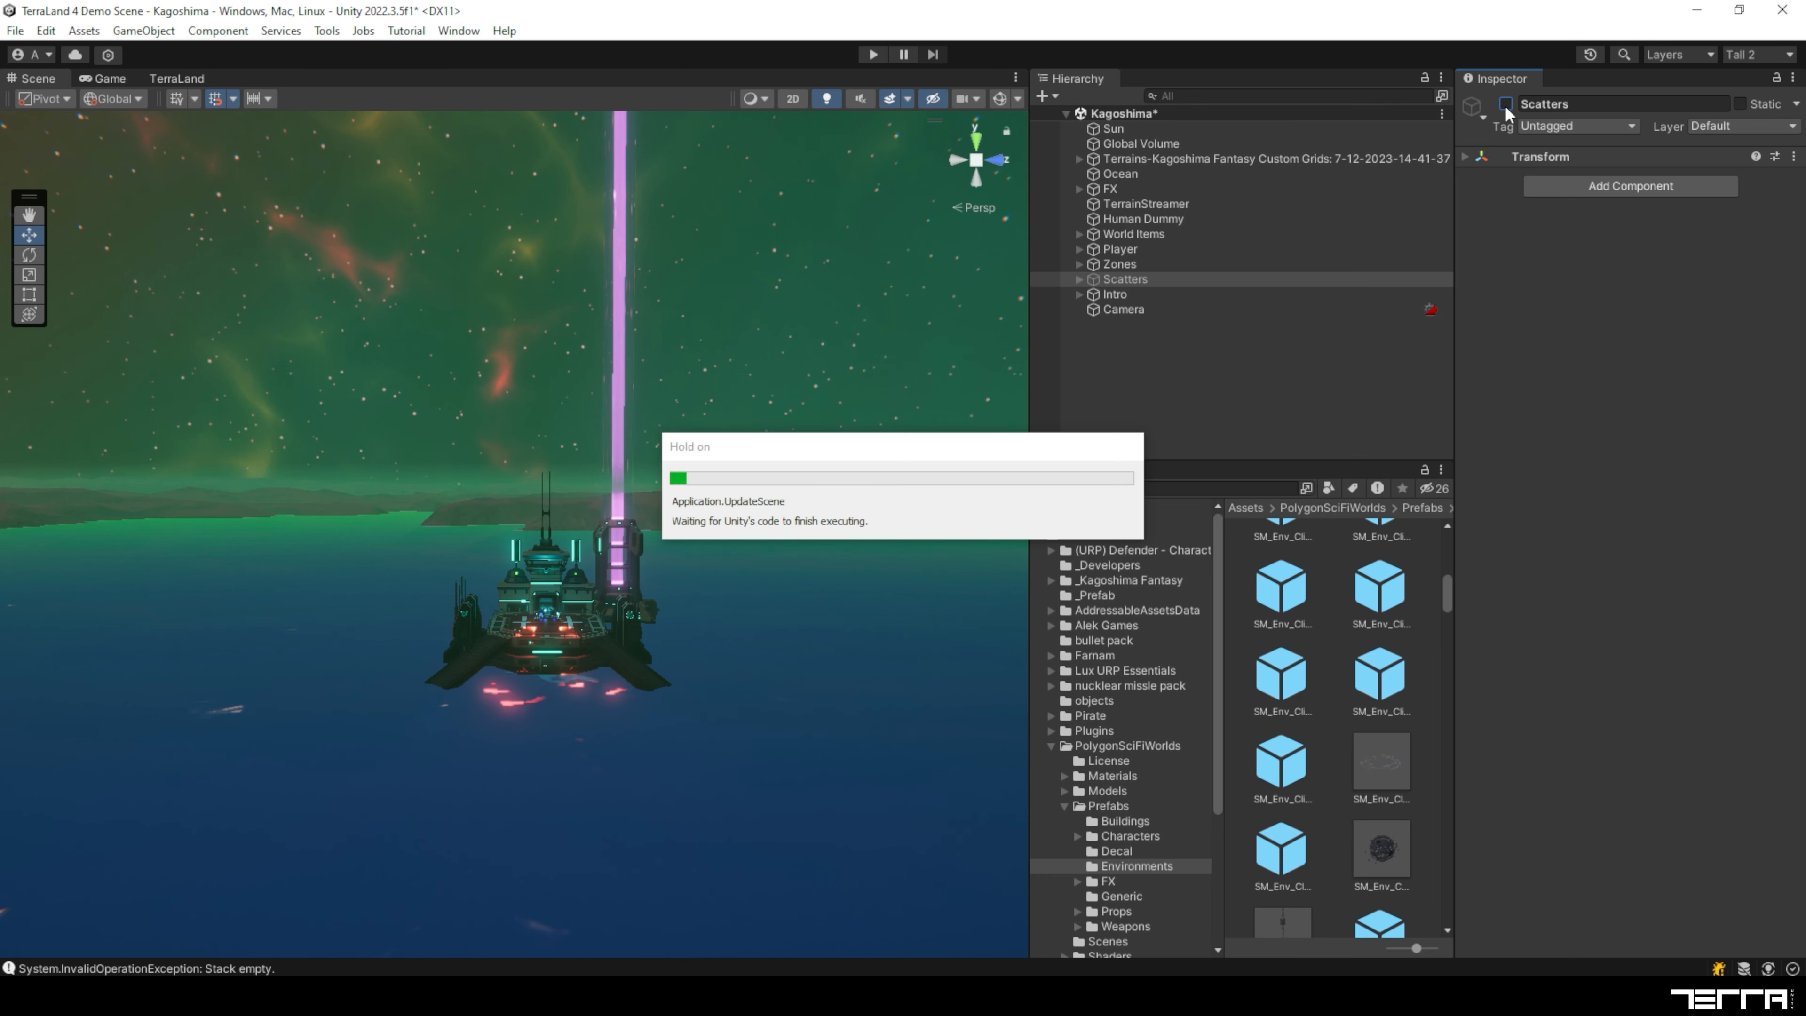
{"action": "left_click", "coordinate": [1506, 104]}
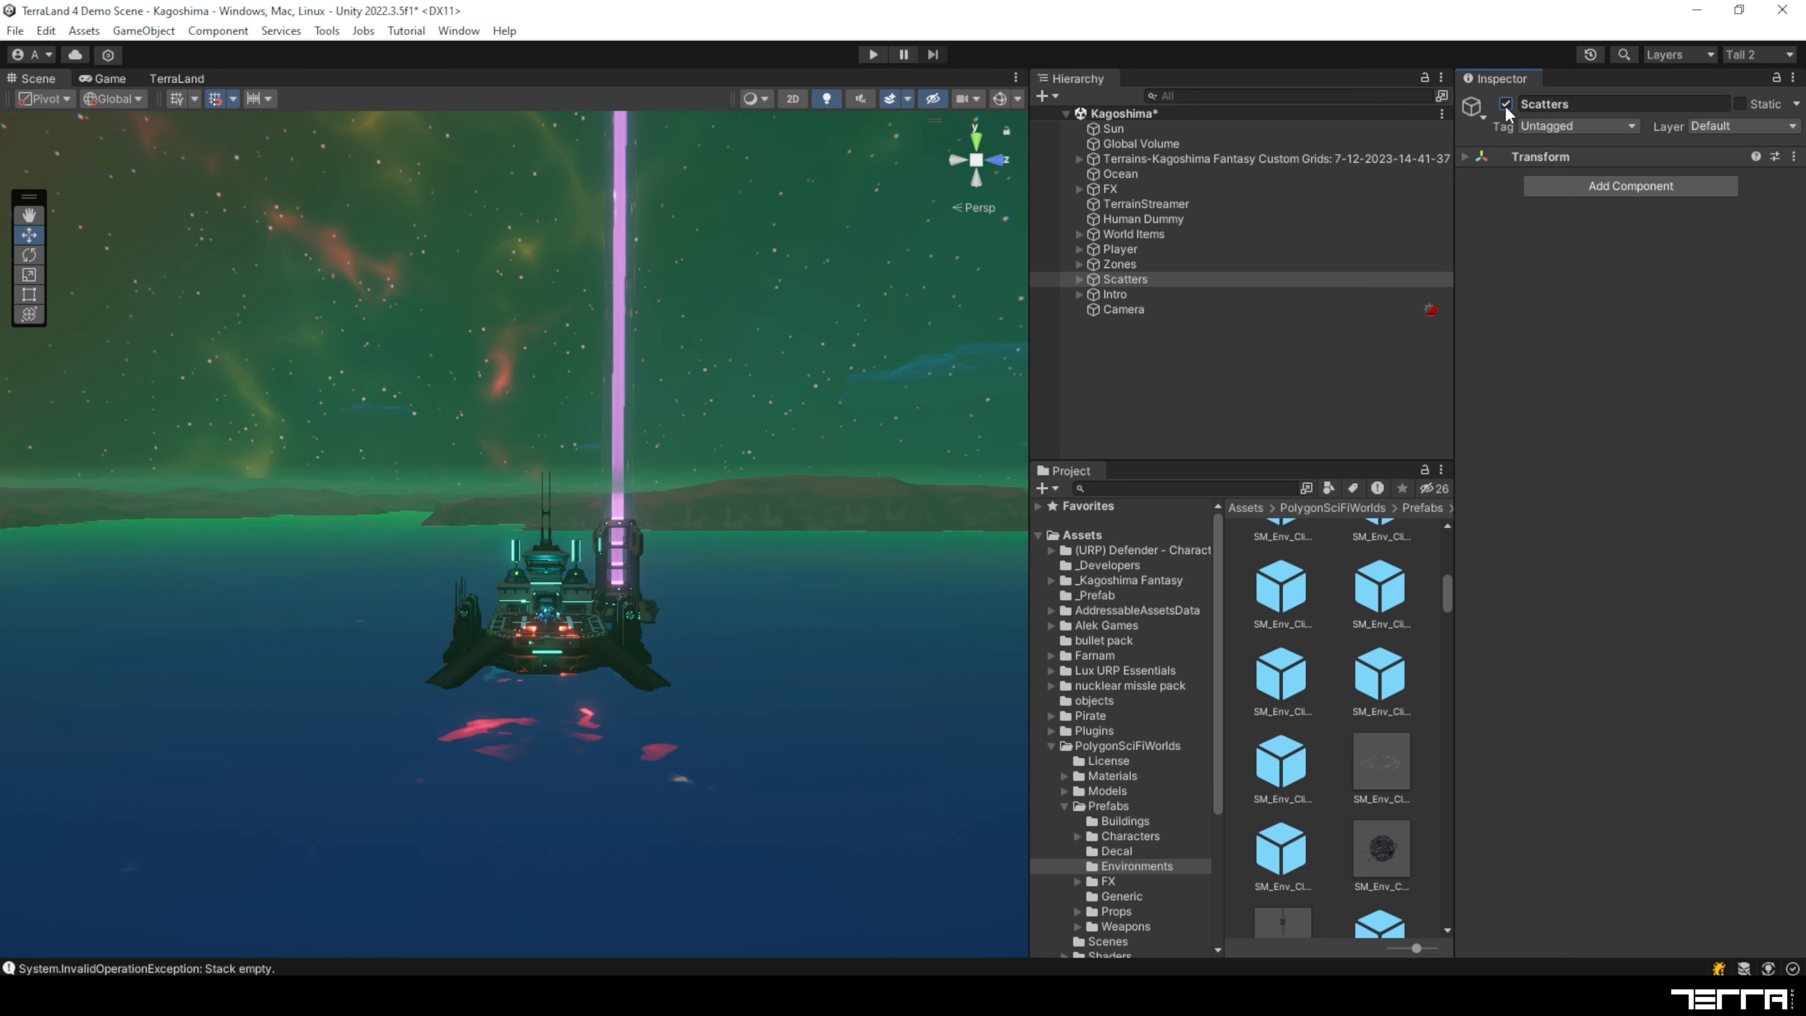
Step: Set the build and load mode of the Kagoshima Fantasy Grid server profile to Built-In
{"action": "left_click", "coordinate": [177, 78]}
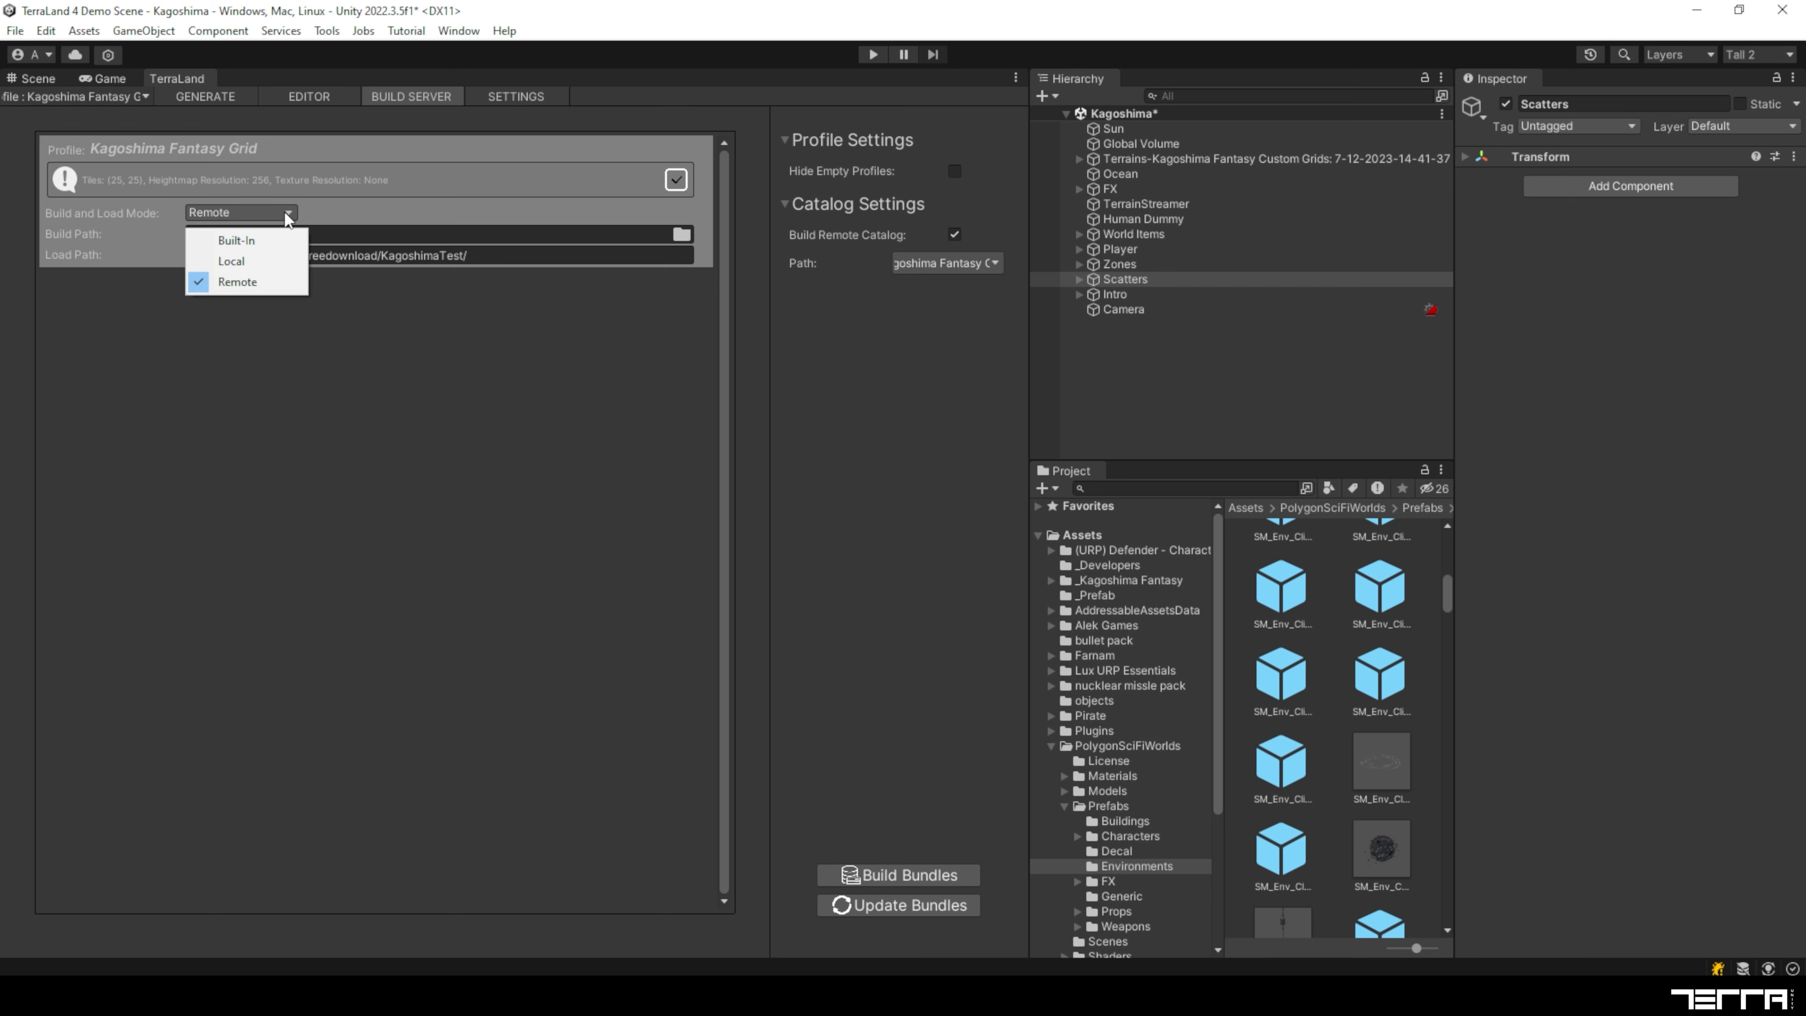
{"action": "left_click", "coordinate": [237, 240]}
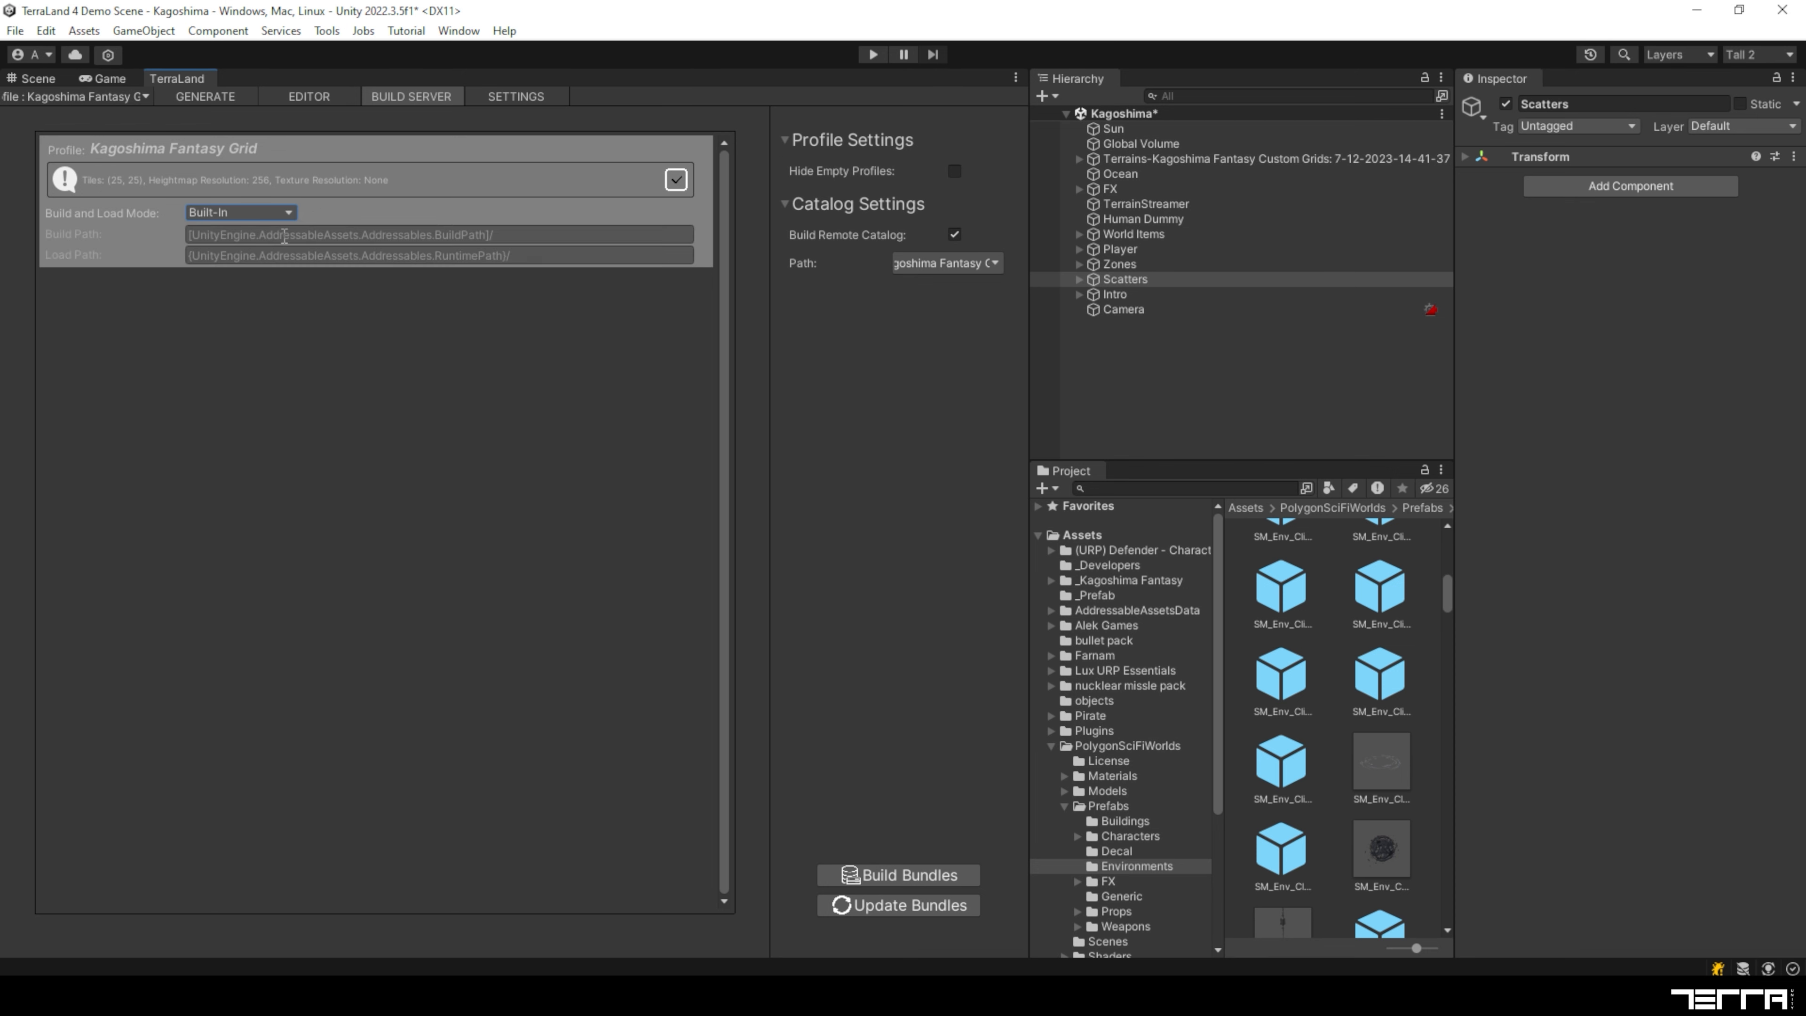